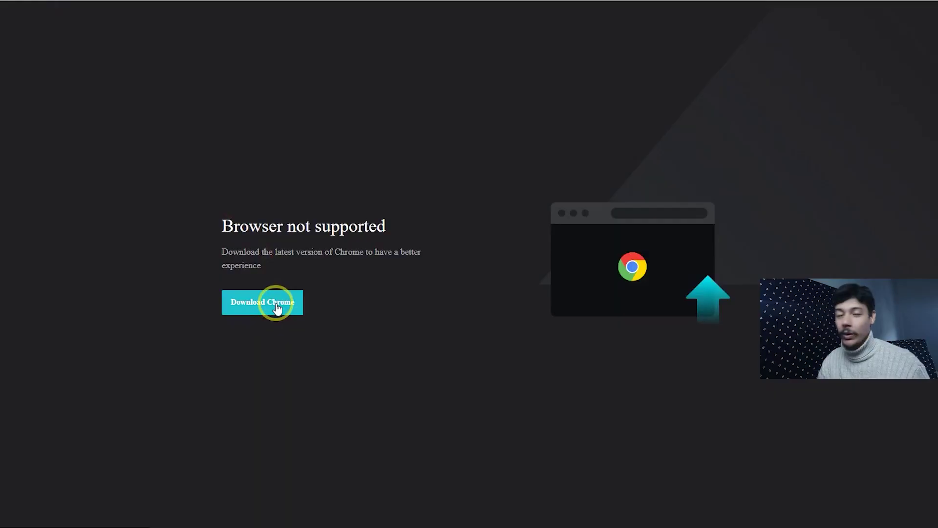
- Switch to the CapCut desktop app and create a new empty project
left_click(276, 307)
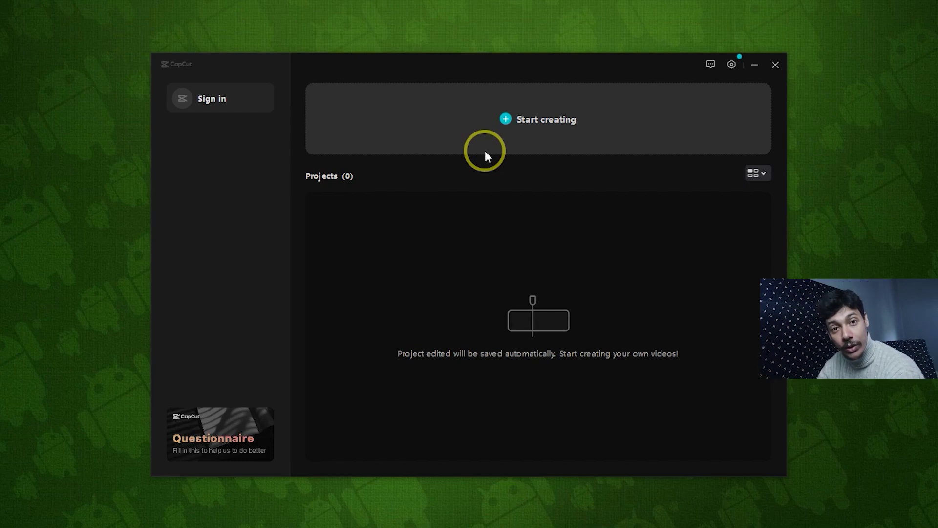
left_click_drag(499, 66, 472, 62)
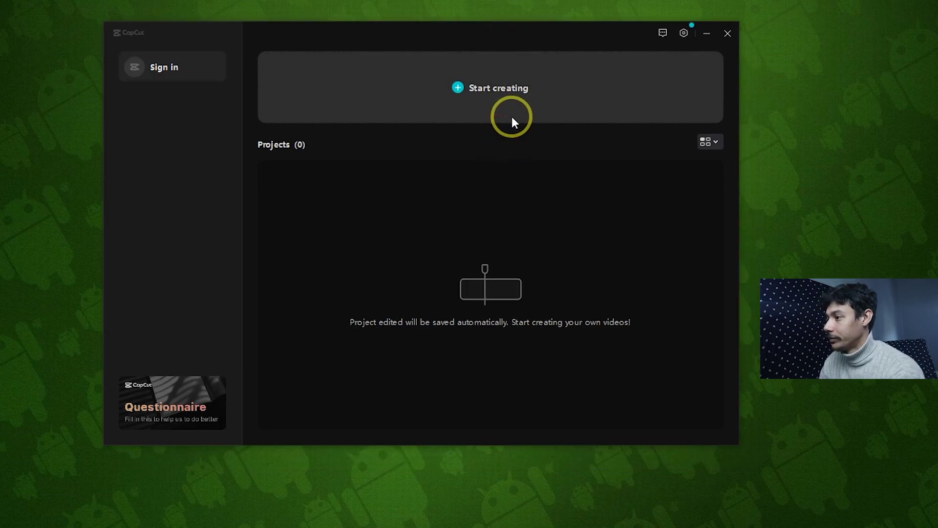
left_click(505, 115)
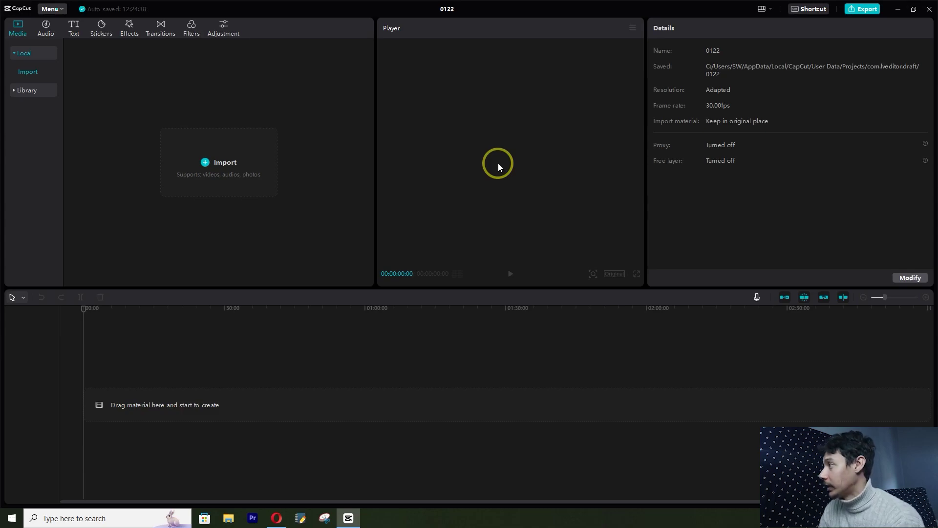
- Look through the music, text and trending sticker libraries available for the project
left_click(766, 10)
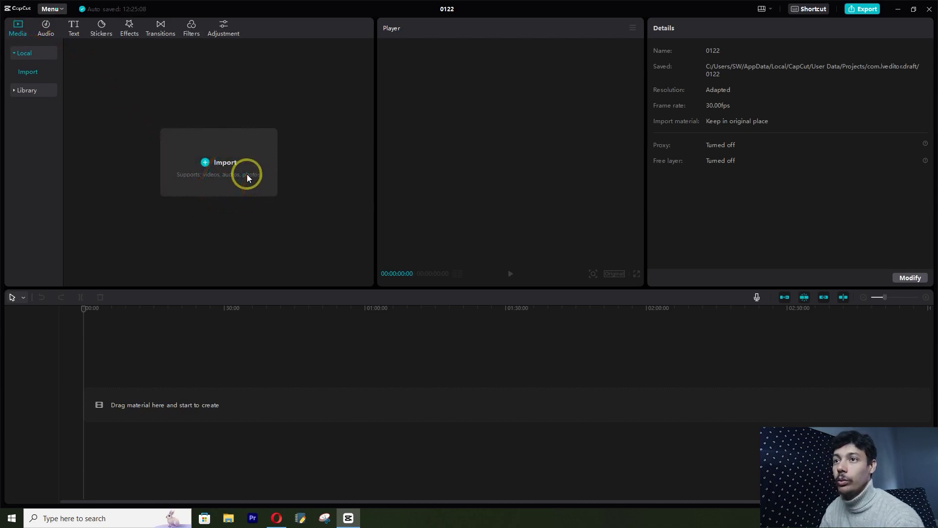
left_click(44, 27)
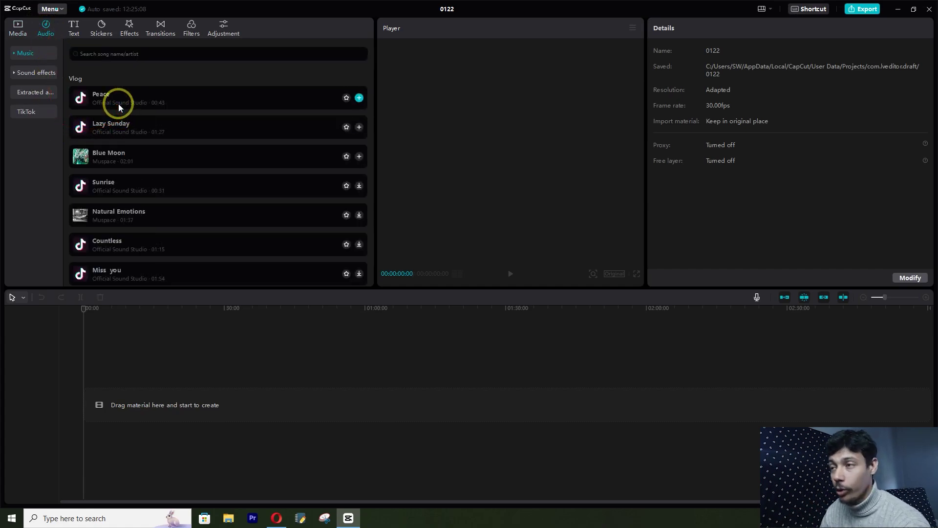
left_click(74, 29)
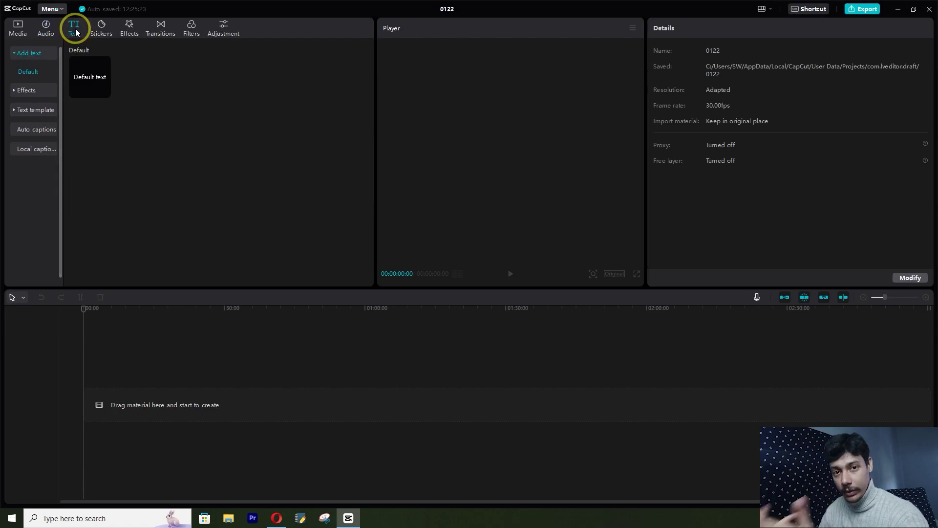
left_click(103, 29)
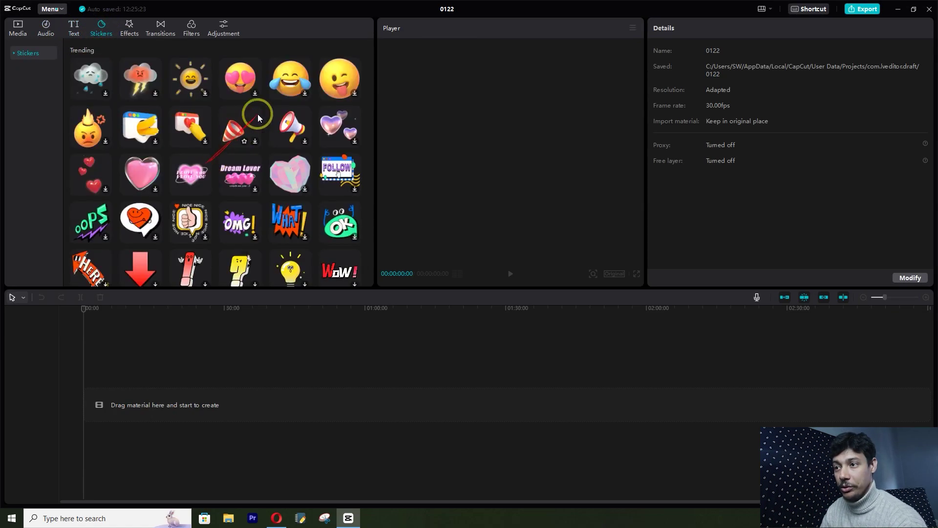
scroll(241, 128, "down", 5)
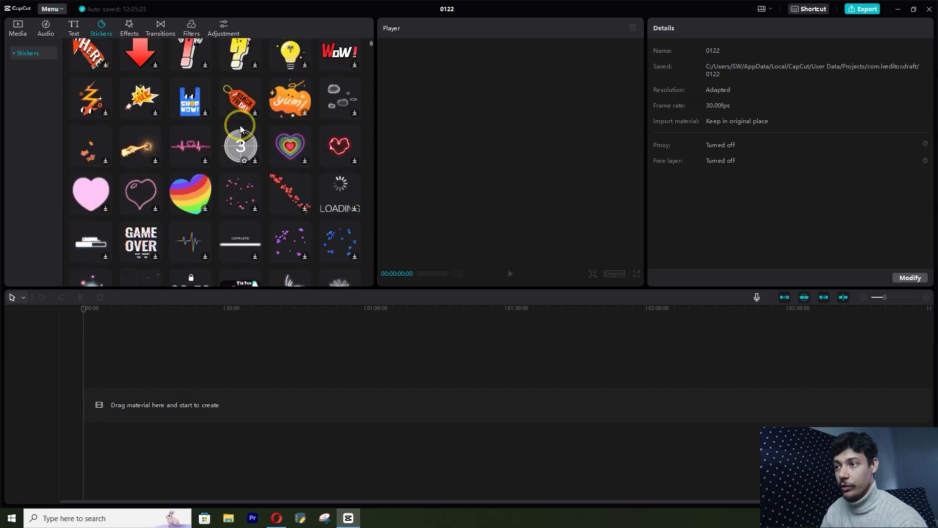
scroll(240, 127, "down", 1)
scroll(237, 124, "up", 4)
- Examine the libraries of effects, transitions, filters and adjustments
left_click(129, 27)
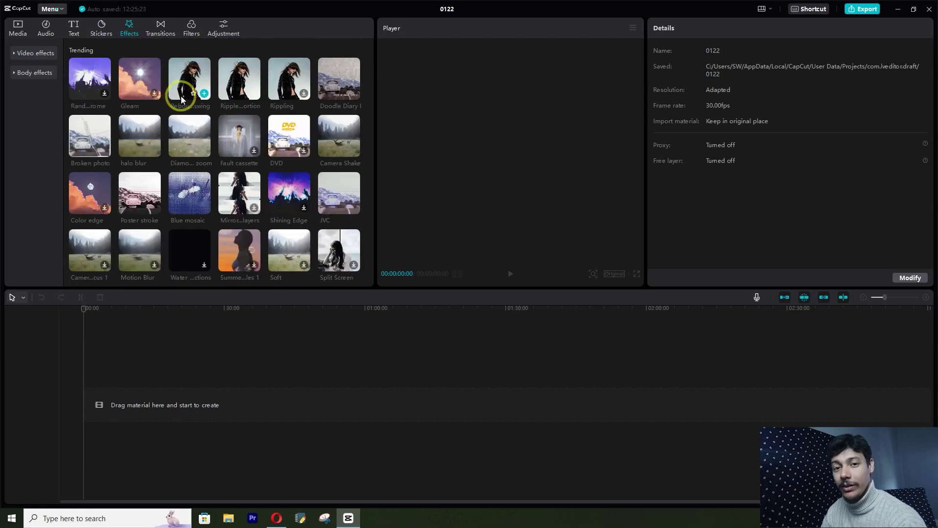
left_click(159, 39)
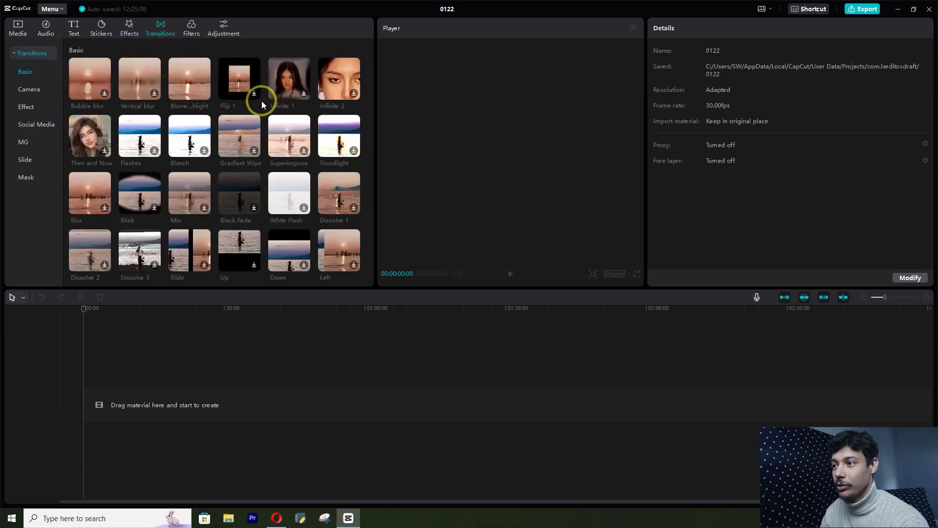
scroll(282, 159, "down", 6)
scroll(253, 128, "up", 3)
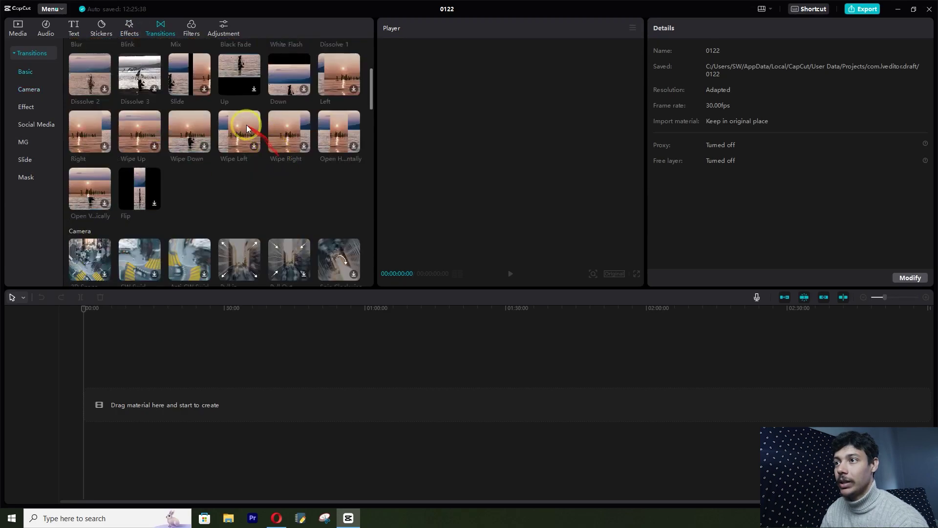
left_click(191, 29)
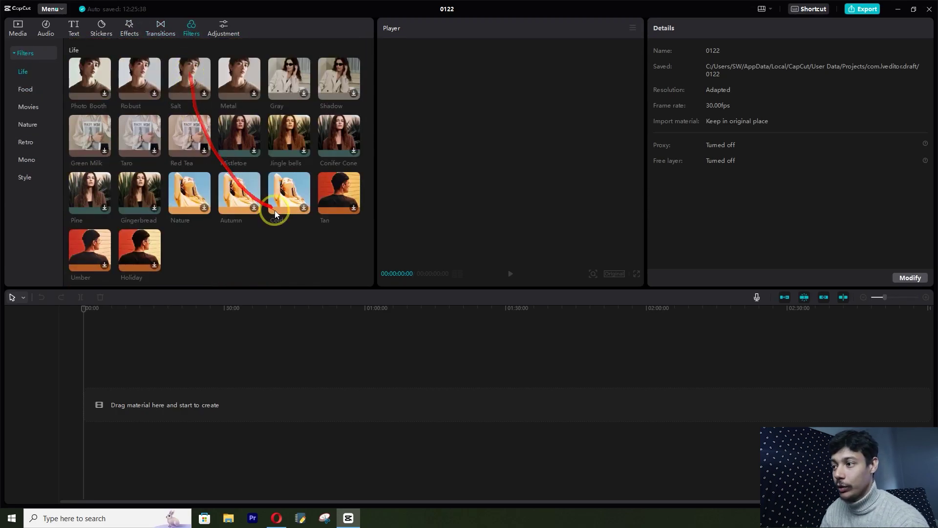
scroll(272, 205, "down", 5)
scroll(268, 203, "up", 5)
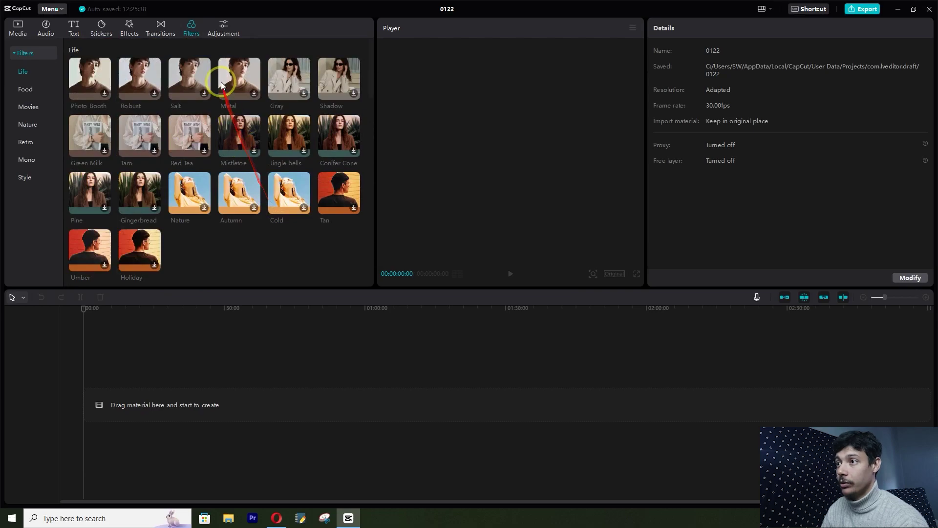
left_click(224, 33)
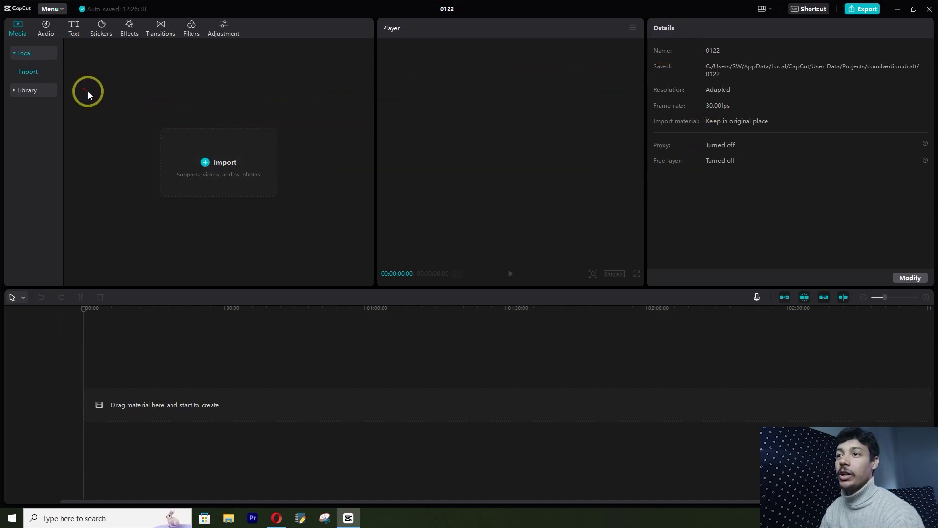
- Look over the available workspace layouts, such as Media first, Player first and Timeline first
left_click(59, 10)
mouse_move(76, 28)
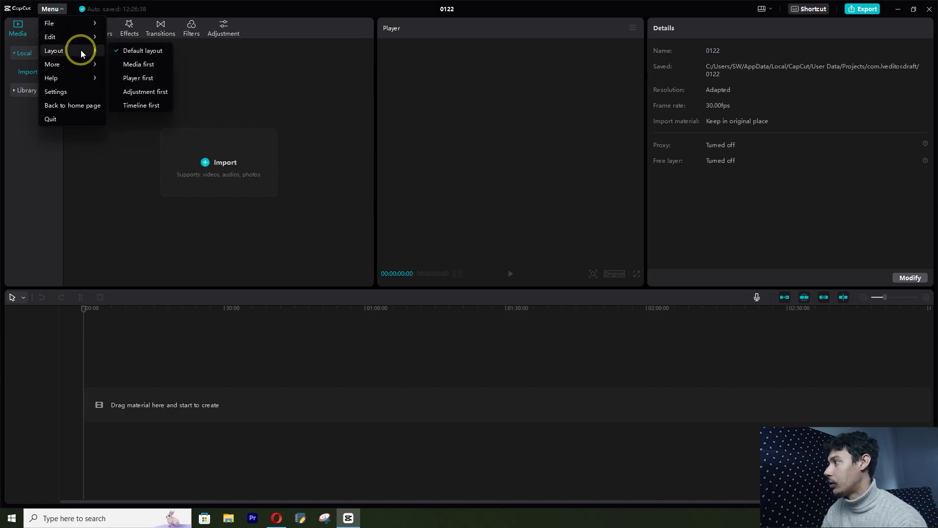
left_click(763, 9)
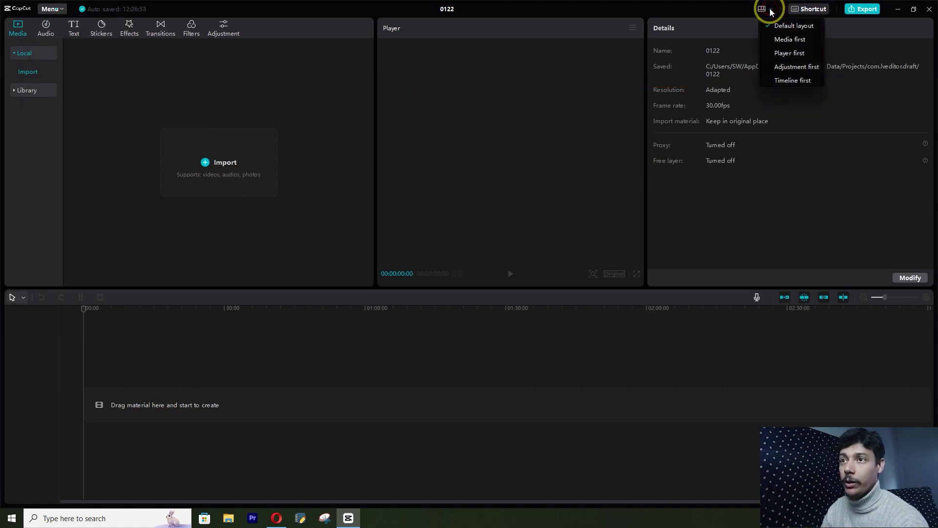
- Set the frame rate to 60.00 fps in the edit settings and review the performance and language settings
left_click(51, 8)
left_click(70, 91)
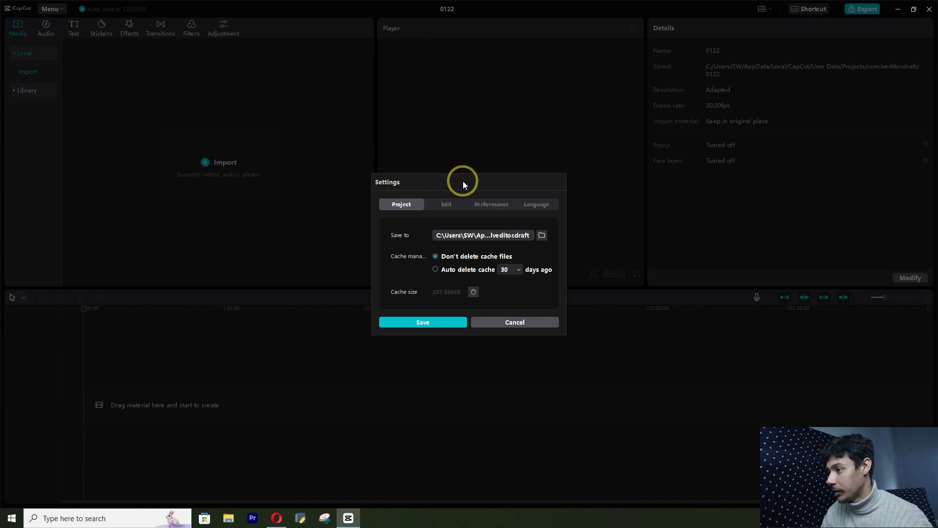
left_click(445, 205)
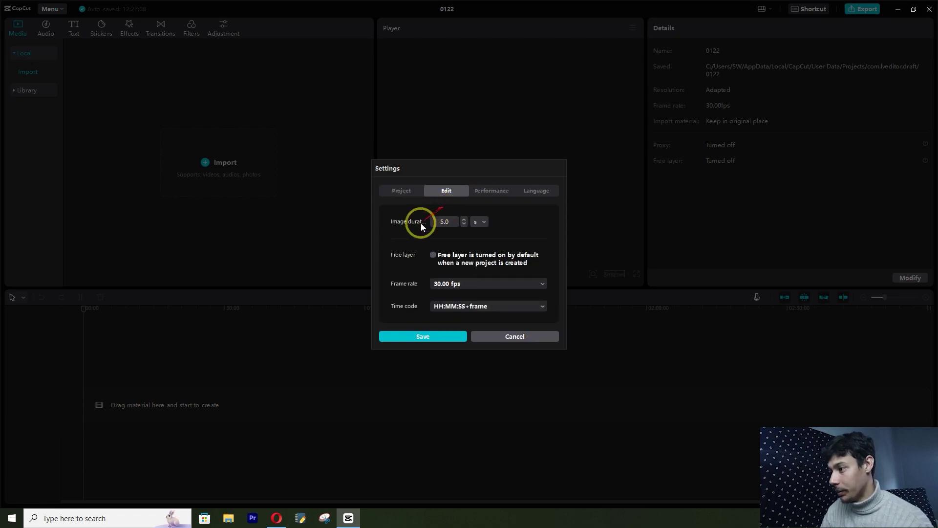
left_click(535, 284)
left_click(535, 284)
left_click(535, 283)
left_click(462, 345)
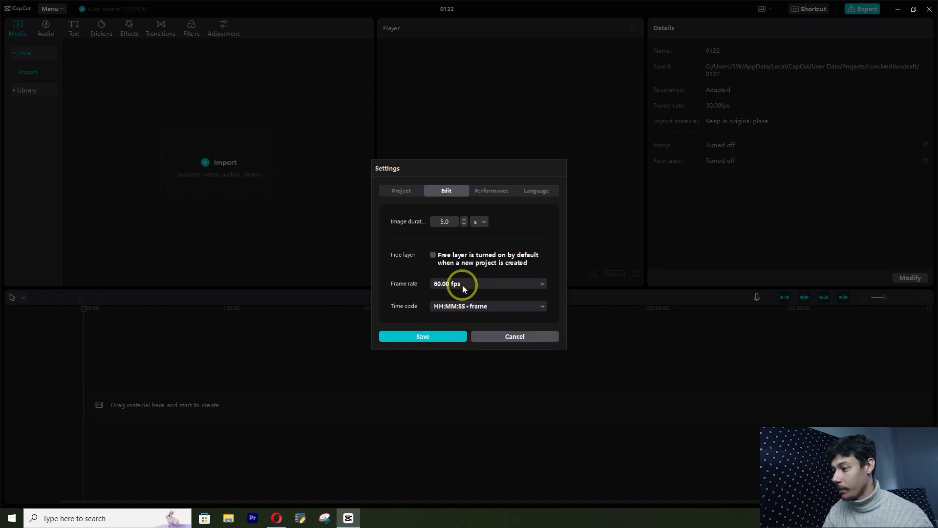
left_click(501, 190)
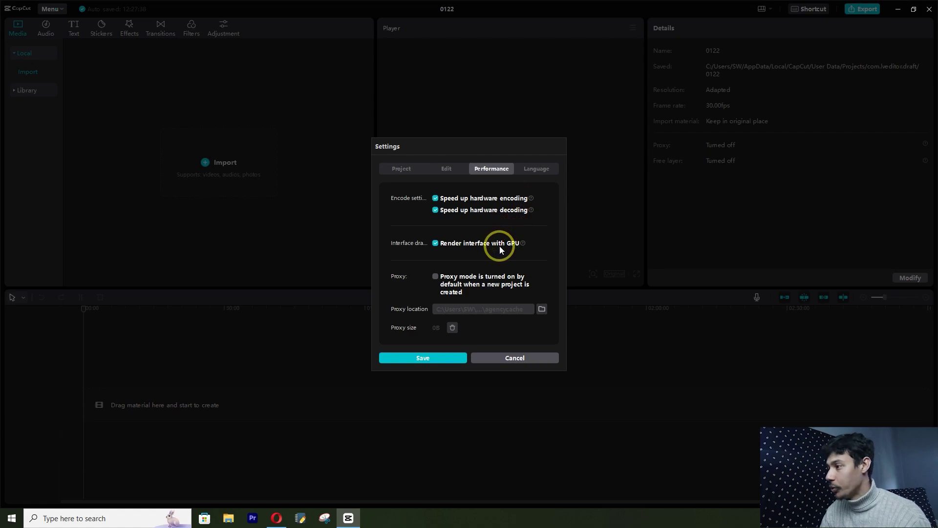
left_click(535, 170)
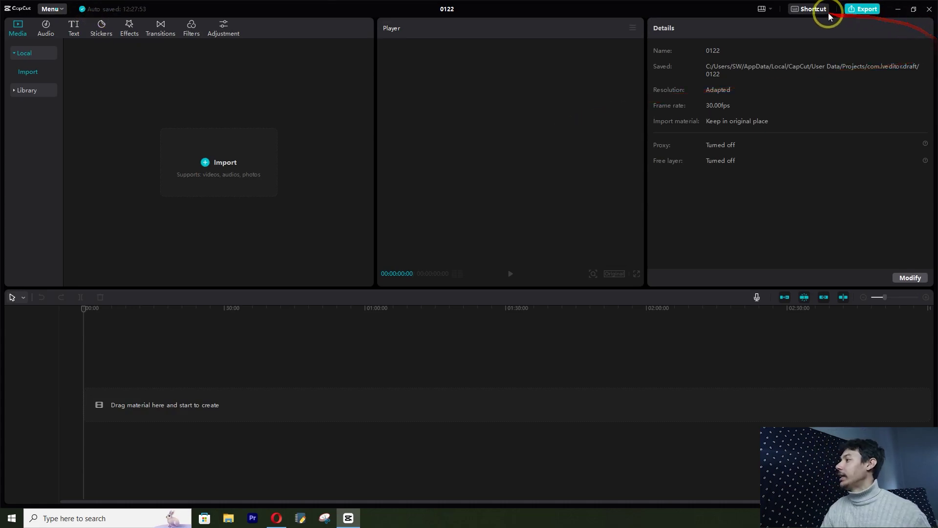
- Open the keyboard shortcut list and examine the timeline shortcuts, including the one for Split
left_click(813, 9)
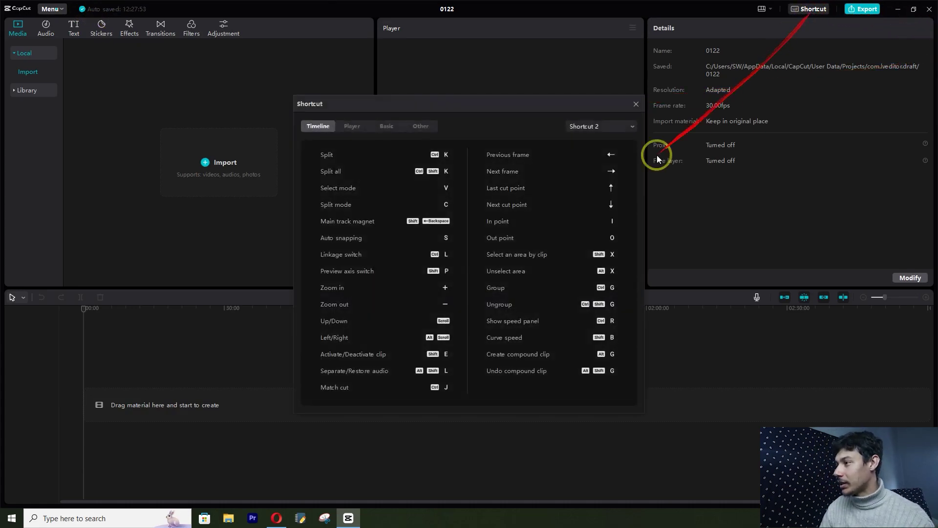
left_click_drag(477, 107, 436, 87)
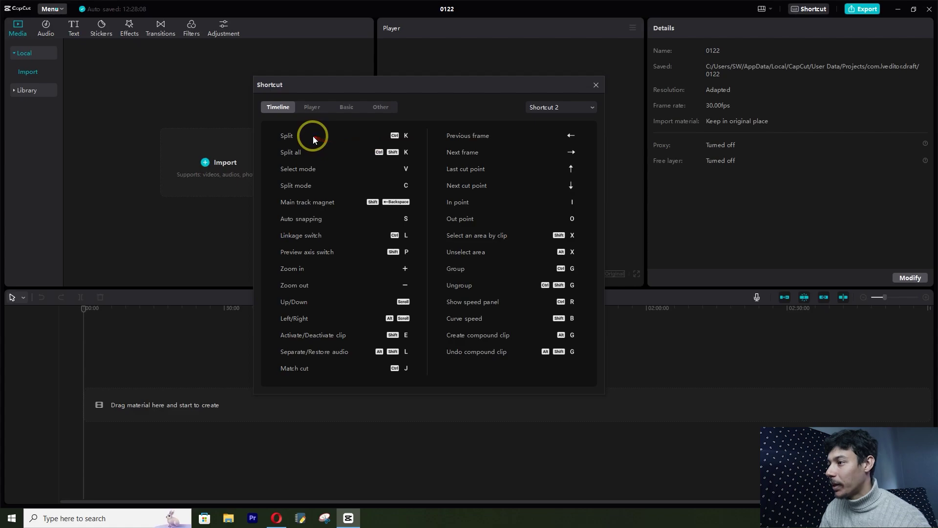
left_click_drag(312, 136, 406, 133)
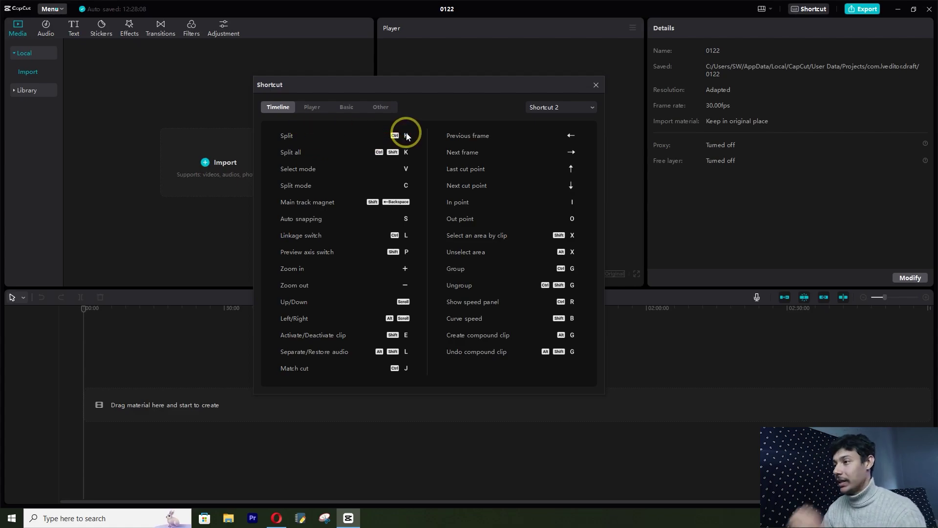
left_click_drag(406, 133, 575, 112)
- Compare the Shortcut 1 preset with the Shortcut 2 preset, leaving Shortcut 2 selected
left_click(583, 107)
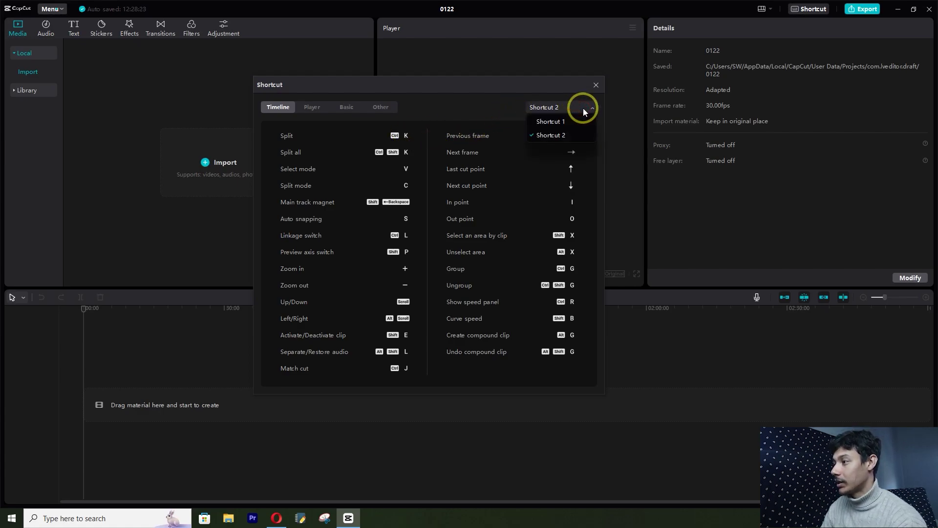
left_click(551, 121)
left_click(558, 107)
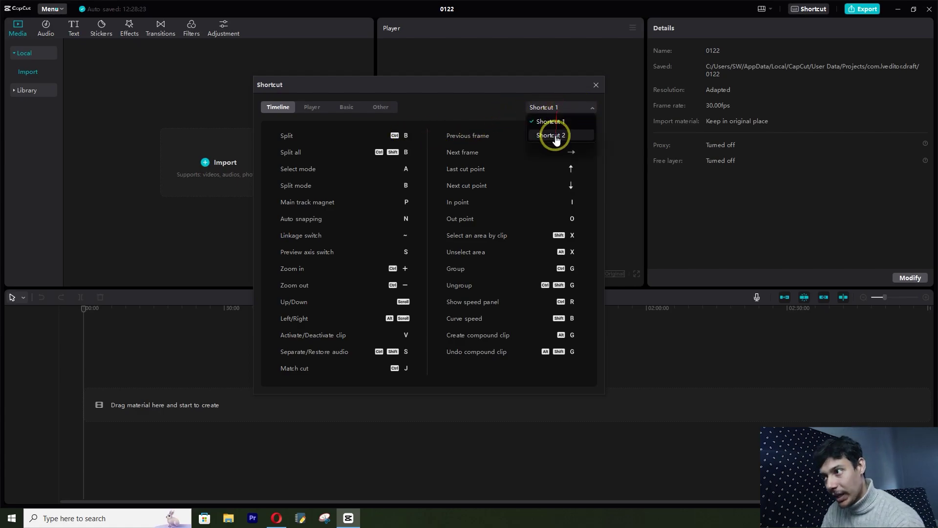
left_click(551, 136)
left_click(549, 107)
left_click(552, 135)
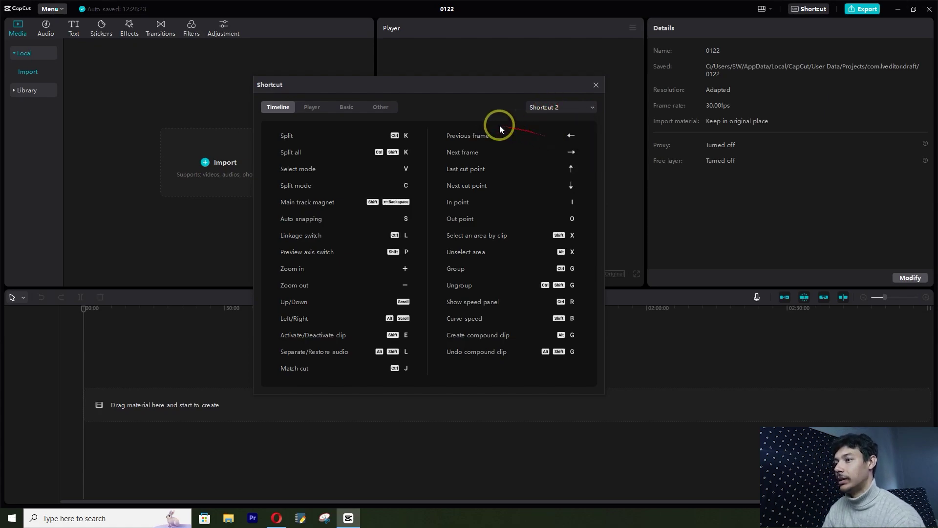
left_click_drag(429, 87, 397, 66)
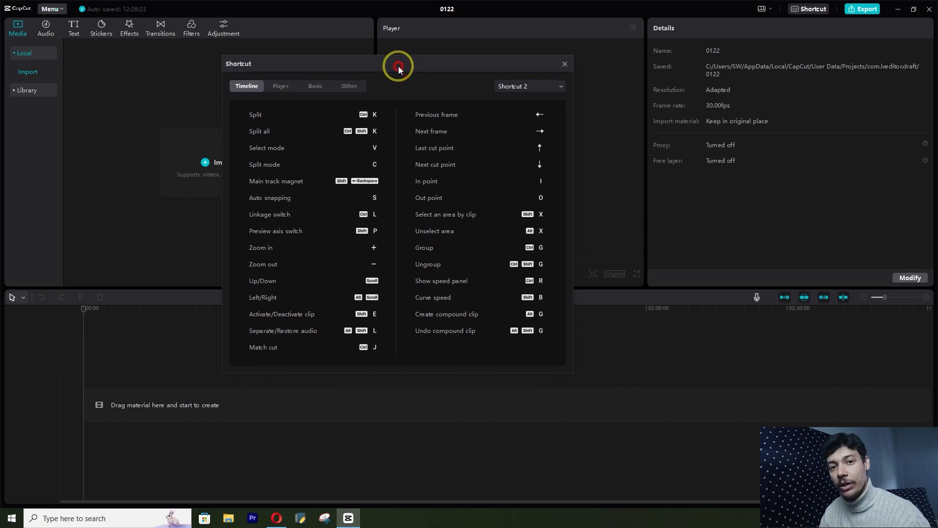
left_click_drag(398, 66, 403, 57)
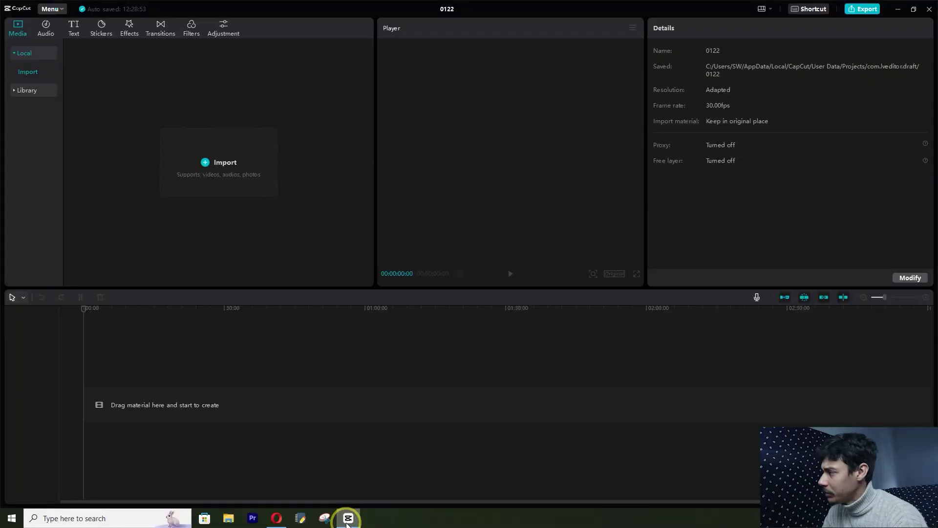
- Import the phone video from its folder into the project media and place it on the timeline
left_click(348, 519)
left_click_drag(908, 214, 228, 153)
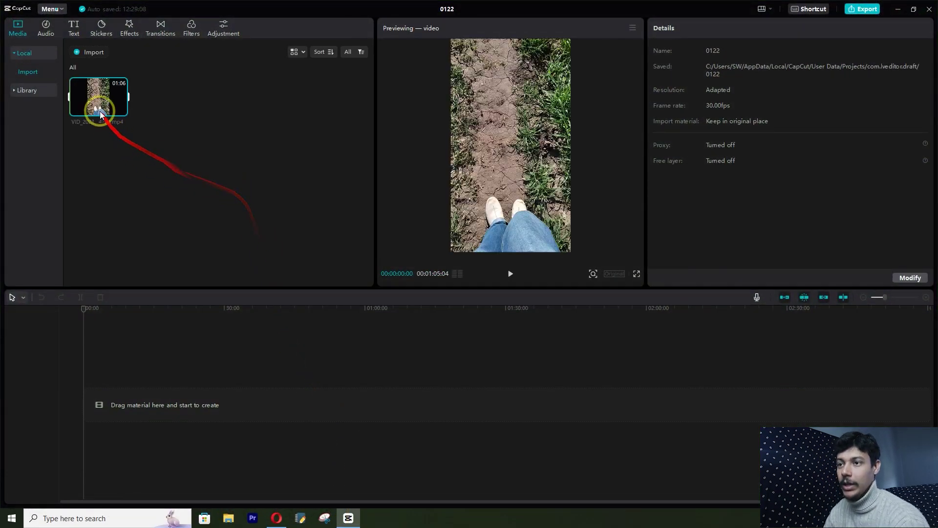
left_click_drag(95, 123, 139, 412)
- Place the playhead at 00:00:18:10, try the scale control and set the compound clip's rotation to -360°
left_click(225, 308)
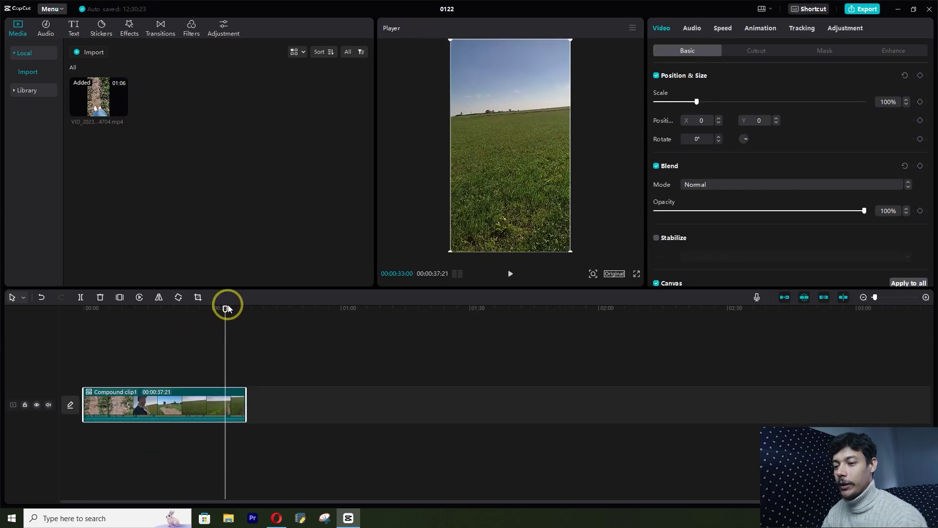
left_click_drag(225, 308, 162, 309)
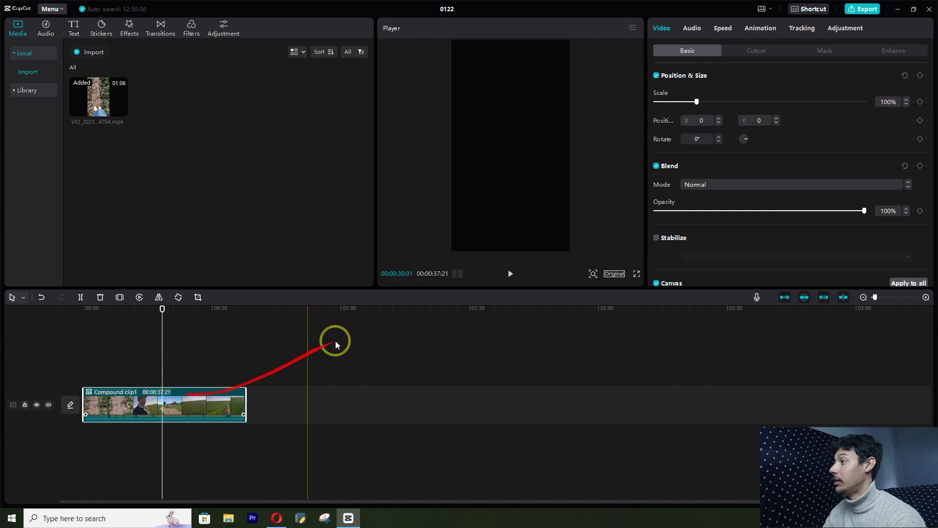
mouse_move(696, 102)
left_mouse_down()
mouse_move(734, 102)
mouse_move(696, 102)
left_mouse_up()
left_click_drag(743, 139, 746, 139)
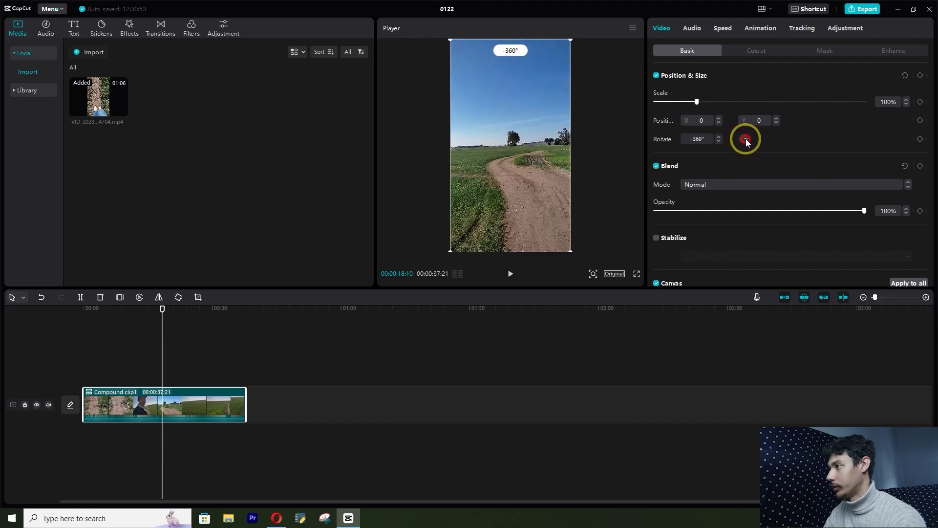
- Try to shift the compound clip horizontally by setting its X position to 300
left_click_drag(662, 123, 702, 122)
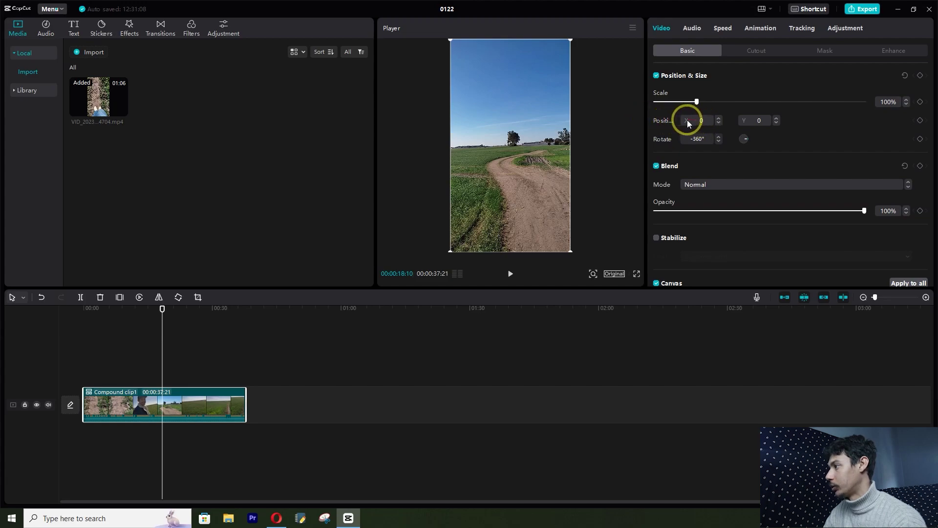
left_click(707, 120)
type("300")
left_click(793, 142)
left_click(670, 122)
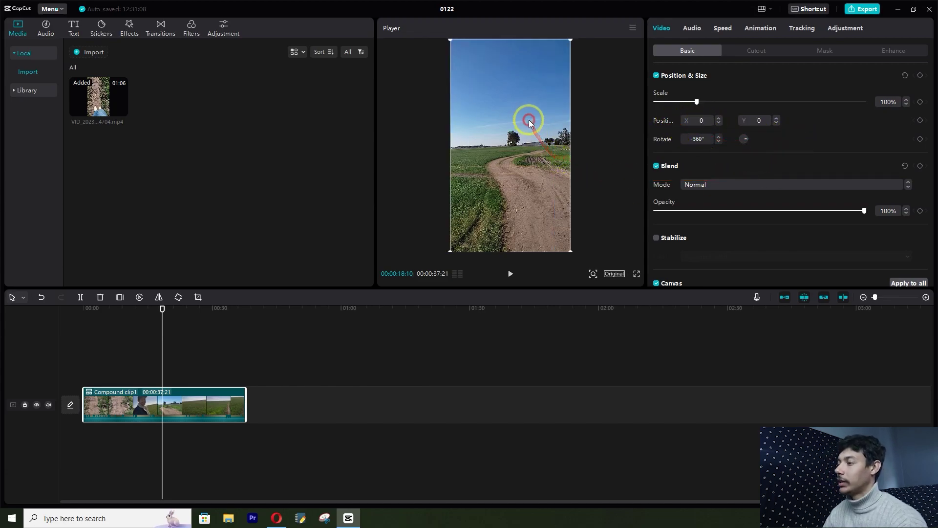
- Try to reposition the compound clip directly in the preview frame and undo the changes
left_click(502, 150)
mouse_move(501, 150)
left_mouse_down()
mouse_move(479, 125)
mouse_move(450, 132)
mouse_move(511, 99)
mouse_move(445, 156)
mouse_move(482, 98)
mouse_move(524, 182)
mouse_move(566, 238)
left_mouse_up()
left_click_drag(507, 251, 521, 218)
key("ctrl+z")
key("ctrl+z")
- Turn on stabilization for the compound clip with the level set to Recommended
scroll(655, 200, "down", 1)
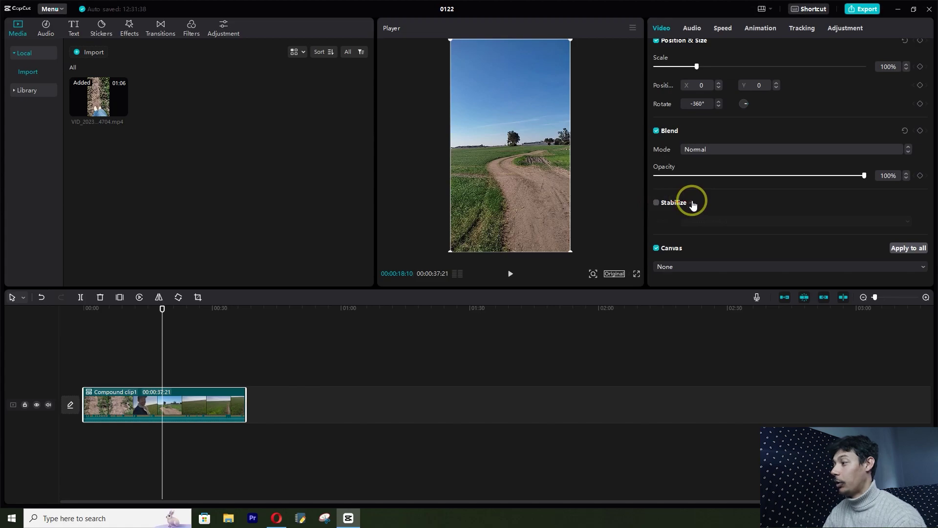
left_click(656, 204)
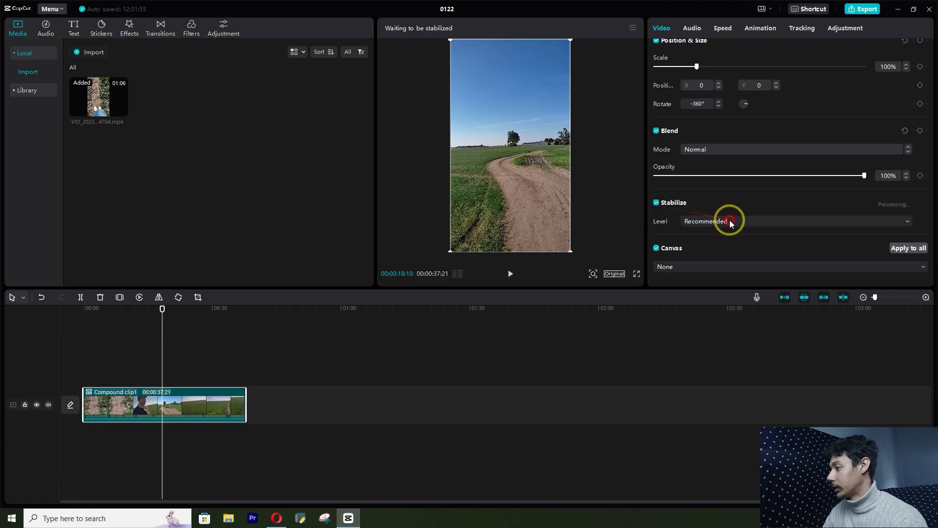
left_click(729, 221)
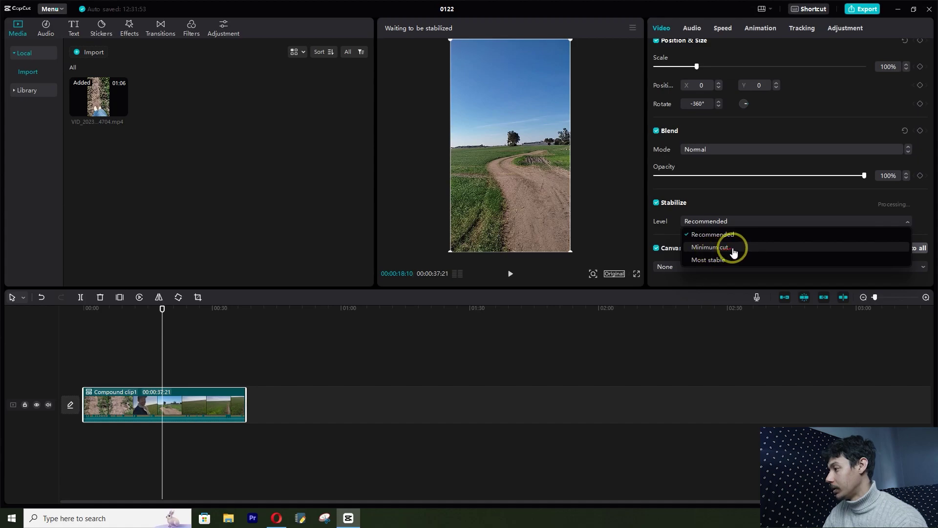
left_click(704, 234)
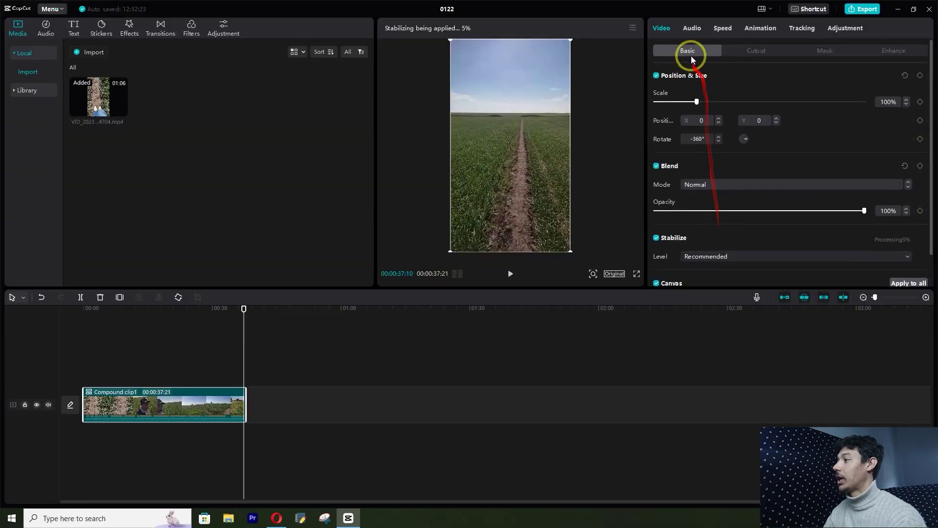
- Enable noise reduction on the clip's audio and look through the available voice effects, leaving voice effects switched off
left_click(691, 28)
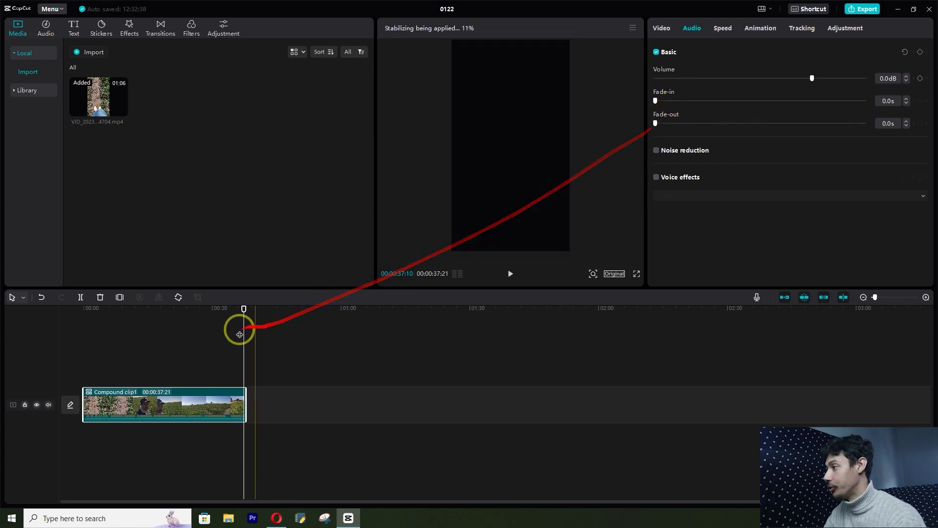
left_click(657, 151)
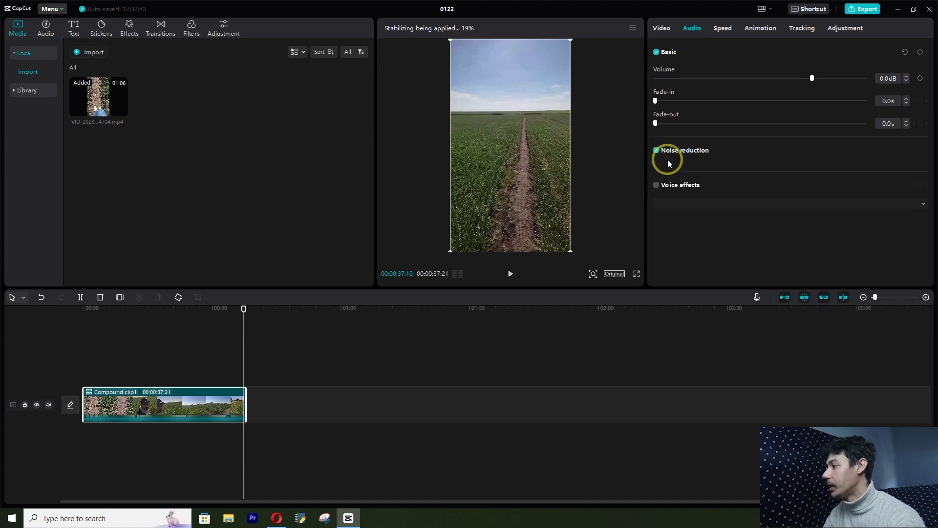
left_click(655, 185)
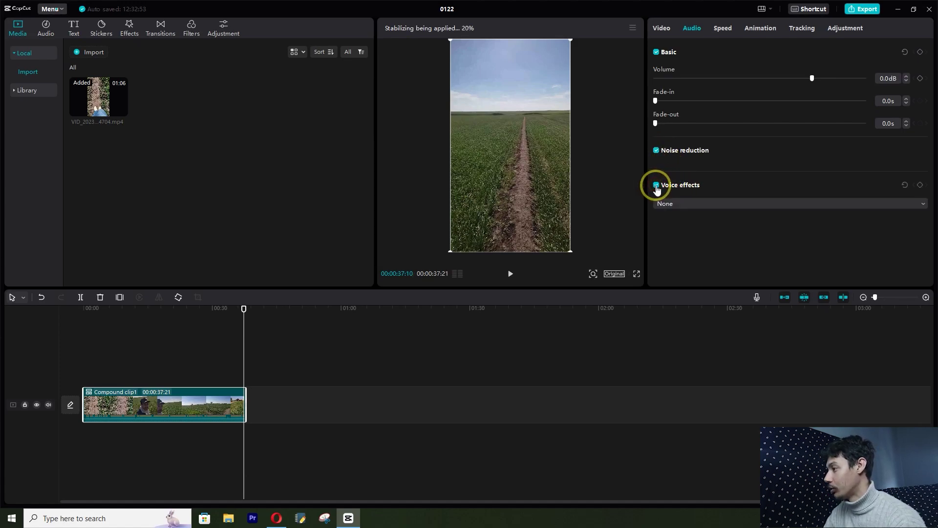
left_click(700, 203)
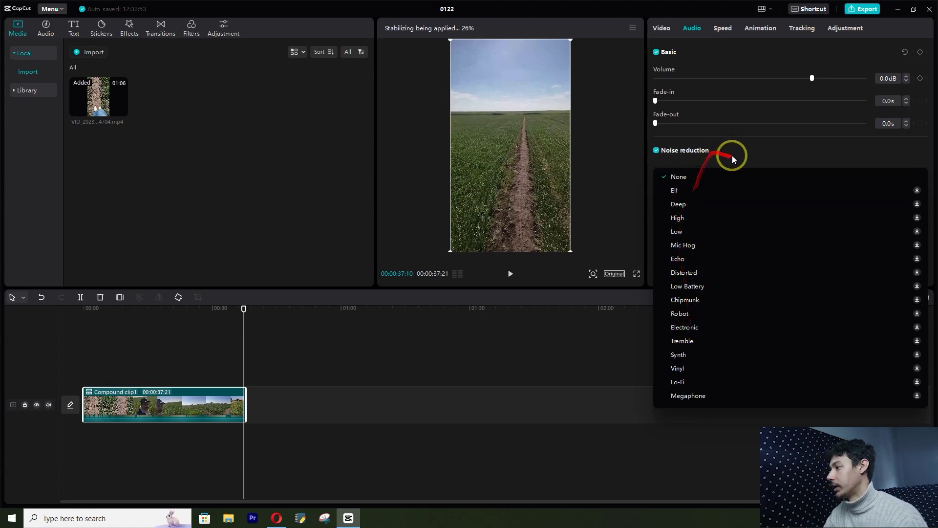
left_click(758, 153)
left_click(656, 185)
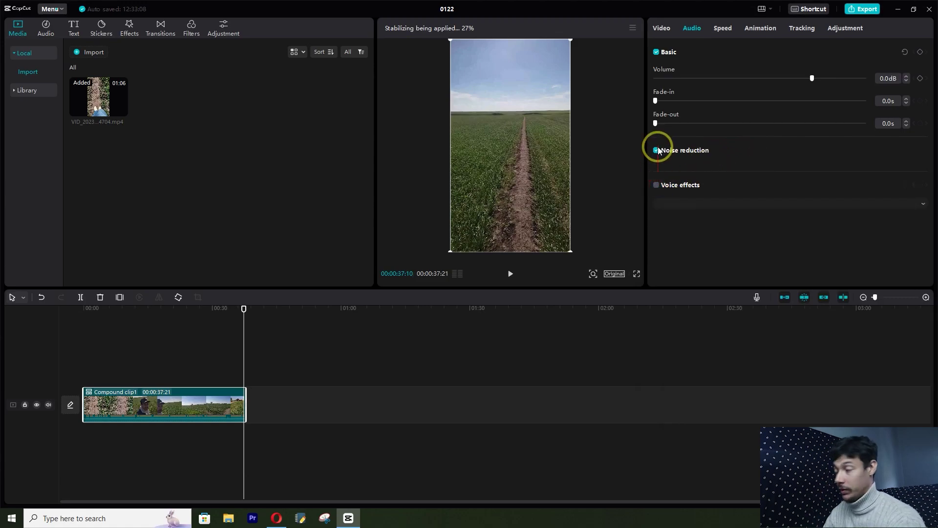
- Slow the clip to 0.4x by stretching it on the timeline to 93.5 s, and play part of it
left_click(723, 27)
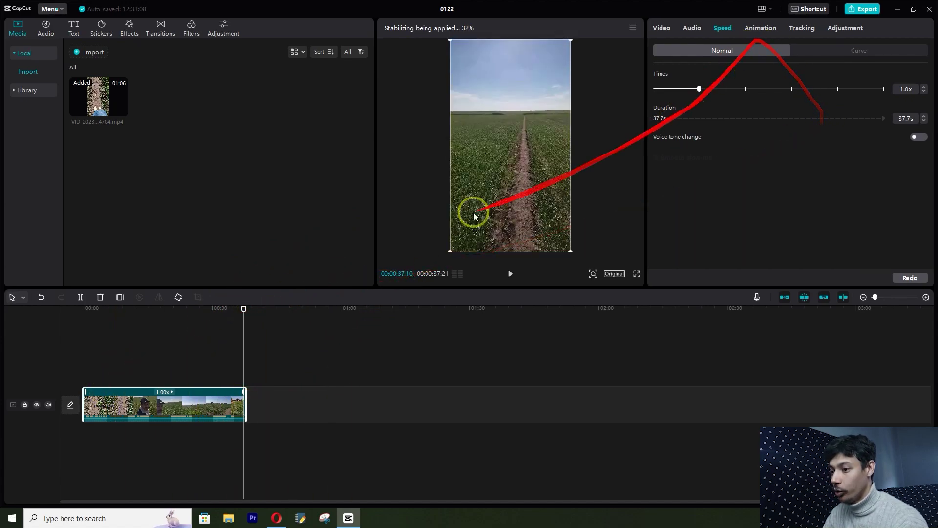
left_click_drag(245, 308, 222, 308)
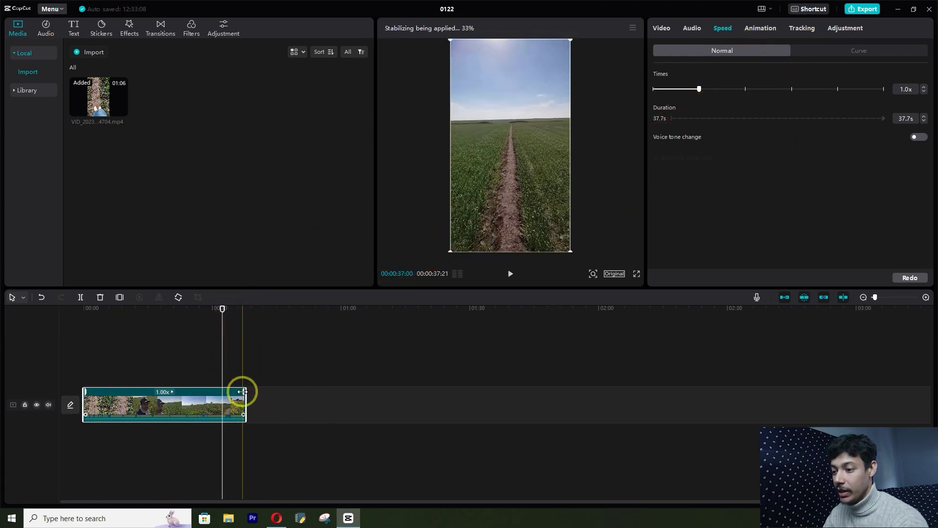
left_click_drag(243, 392, 485, 400)
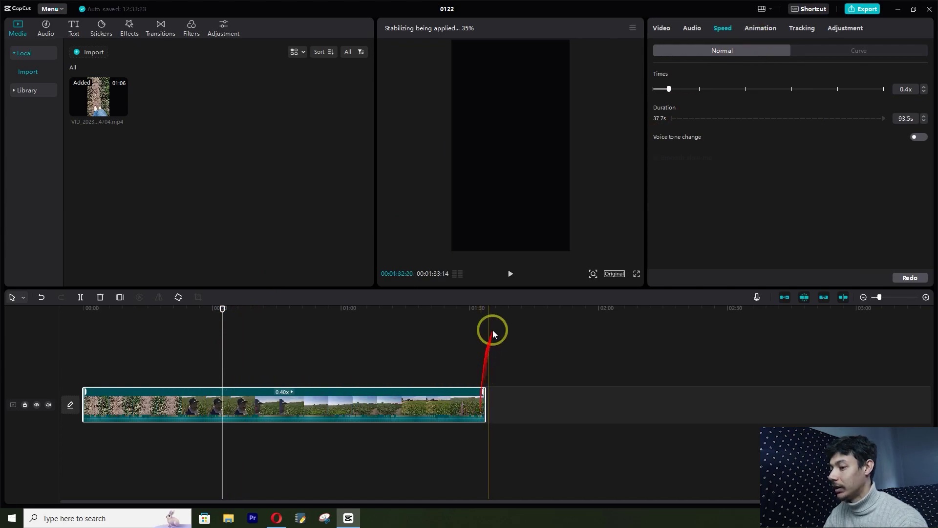
left_click(510, 275)
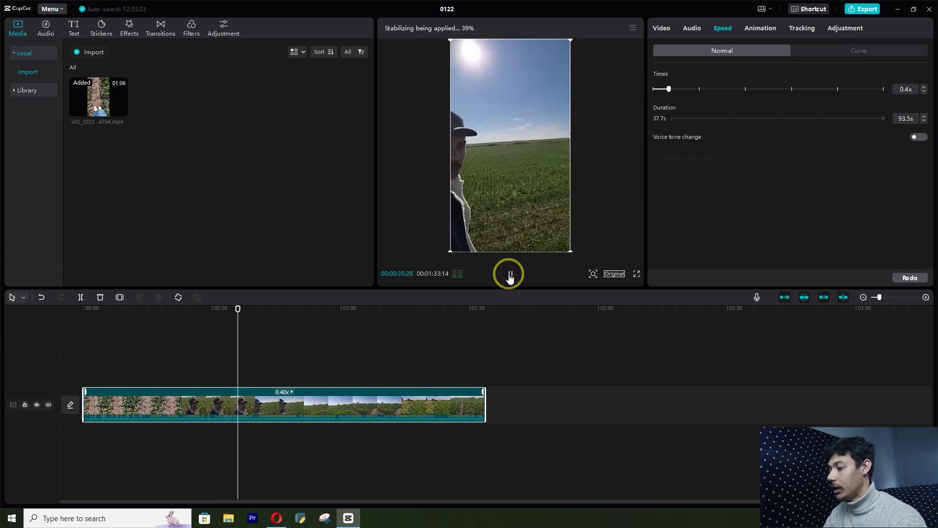
left_click(509, 274)
- Speed the clip up to about 4.2x by shortening it on the timeline to 8.9 s, and play it from the start
left_click_drag(483, 396, 120, 402)
left_click_drag(105, 307, 85, 308)
left_click(511, 273)
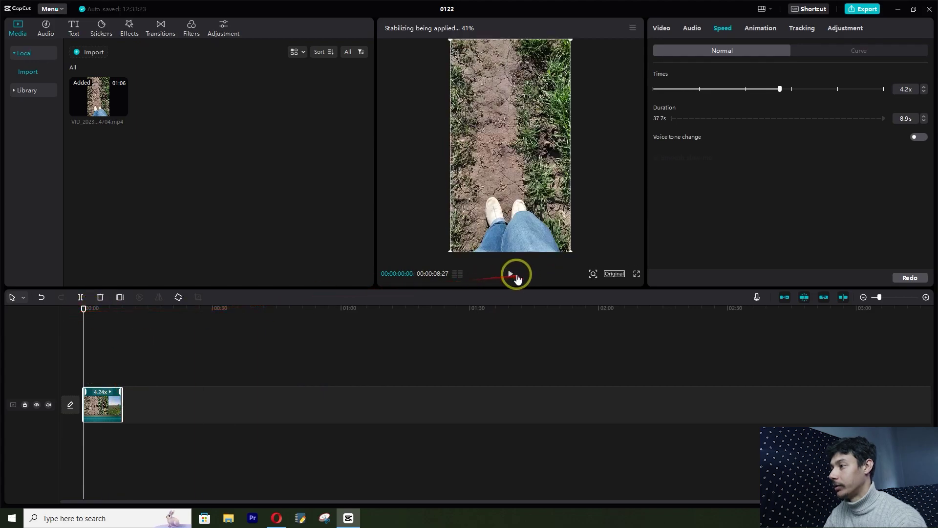
left_click(511, 274)
- Set the clip's speed to 1.0x and play a short part of it
left_click_drag(917, 89, 889, 92)
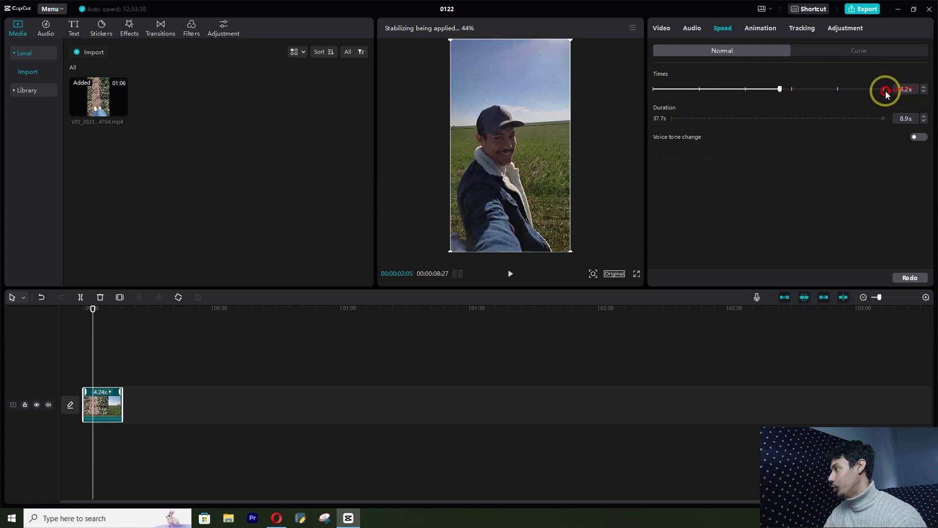
key("BackSpace")
type("1")
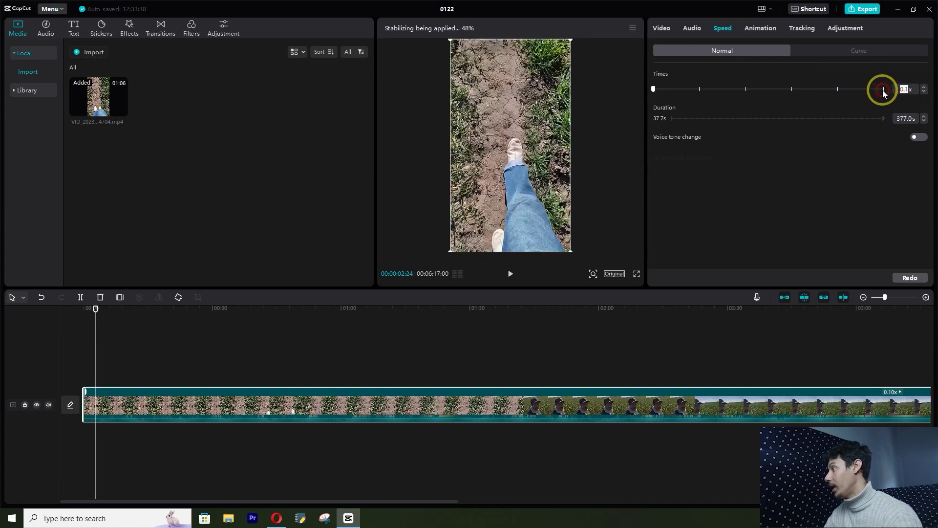
key("Return")
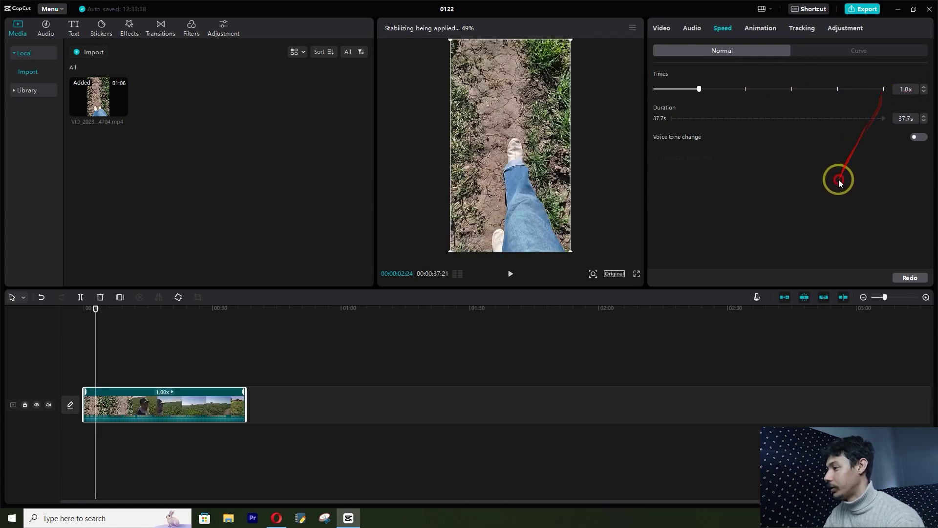
left_click(510, 274)
left_click(509, 274)
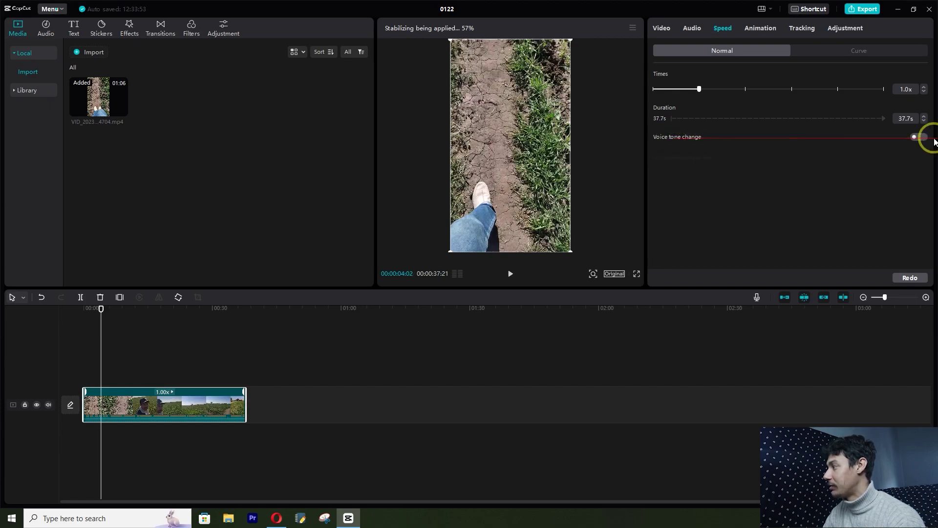
- Try voice tone change with the clip's speed at 2.0x and switch the option off again
left_click(919, 137)
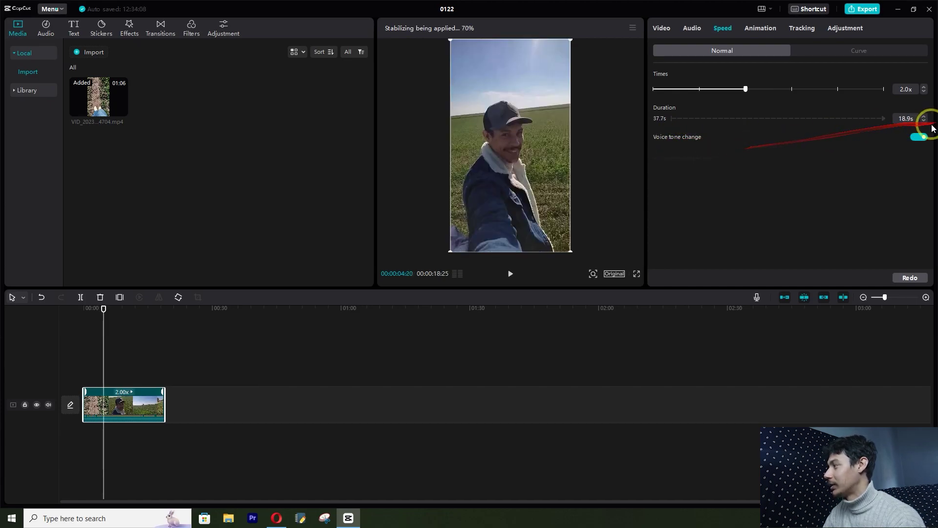
left_click(919, 137)
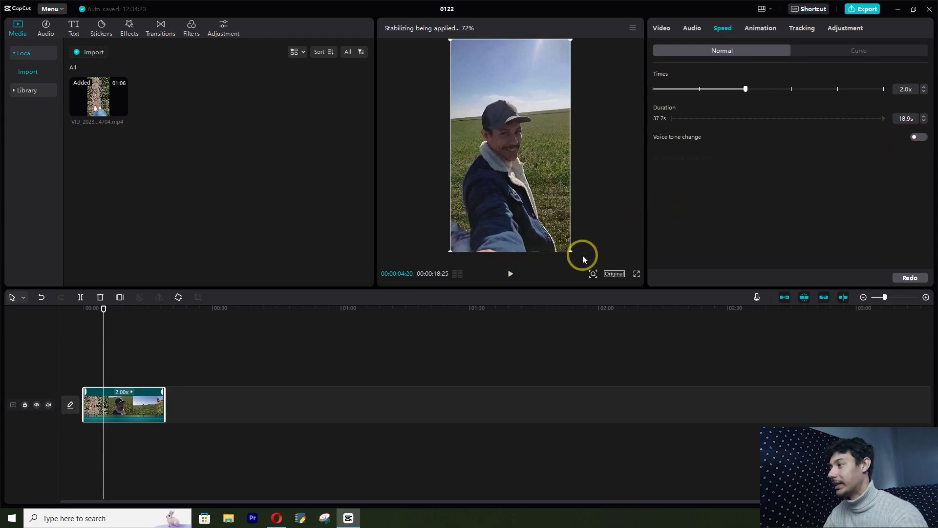
- Apply the Shake 2 entrance animation to the compound clip
left_click(766, 30)
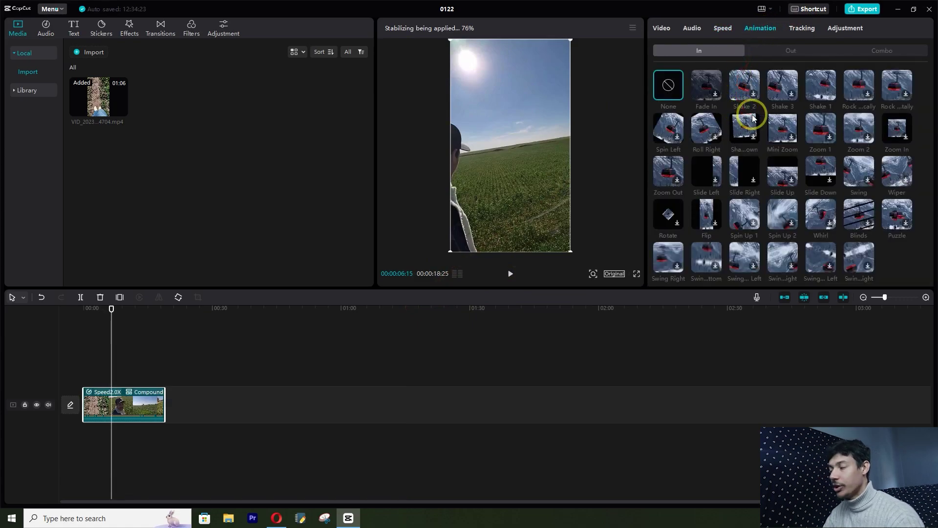
scroll(917, 220, "down", 1)
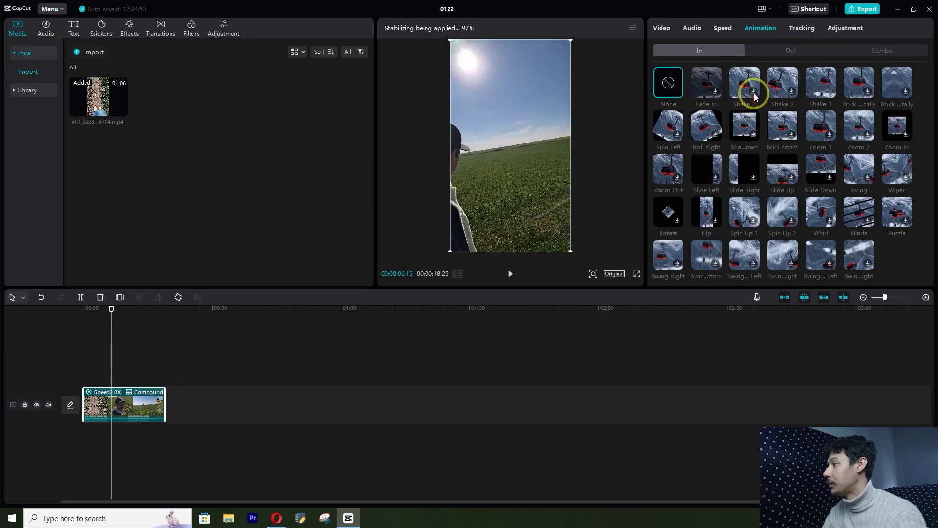
left_click(753, 92)
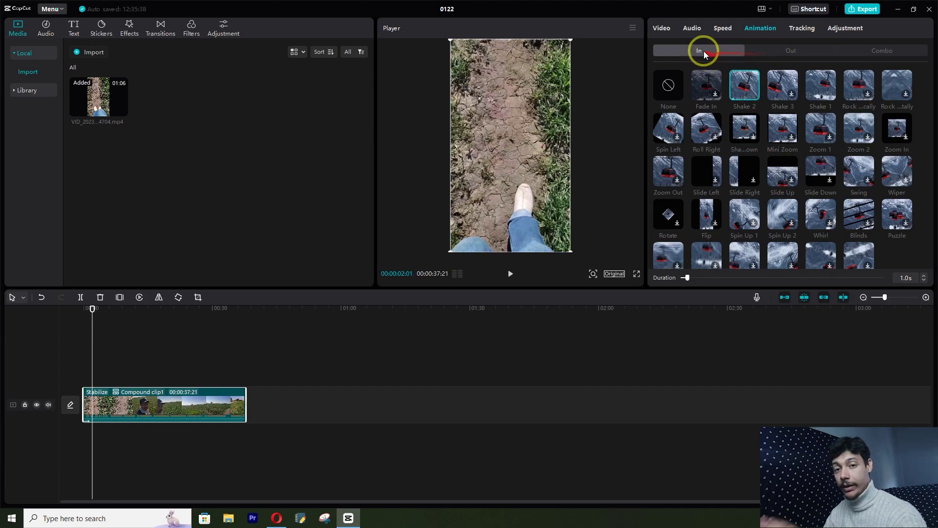
- Look through the Out and Combo animations, apply the stretch-and-distort combo animation to the clip and play it back
left_click(790, 51)
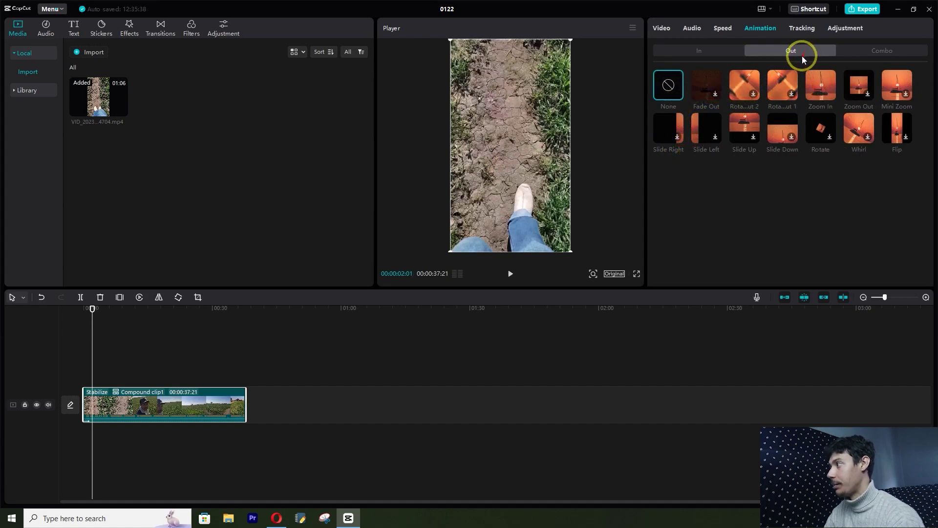
left_click(867, 51)
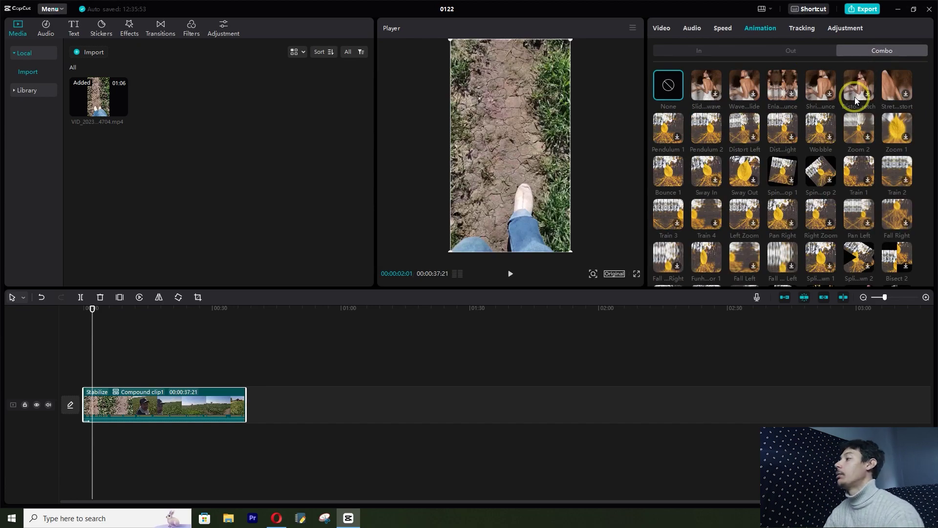
mouse_move(765, 122)
left_mouse_down()
mouse_move(774, 155)
mouse_move(800, 91)
mouse_move(757, 99)
left_mouse_up()
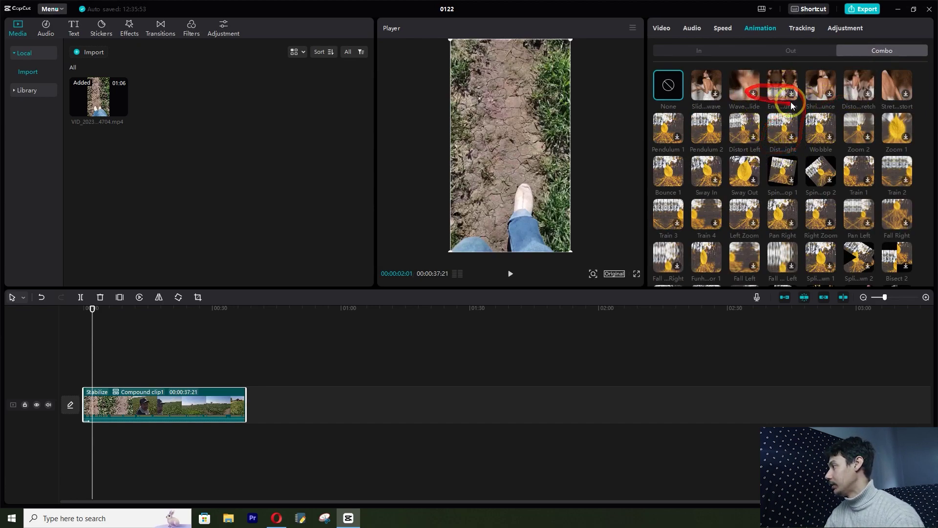
left_click(902, 98)
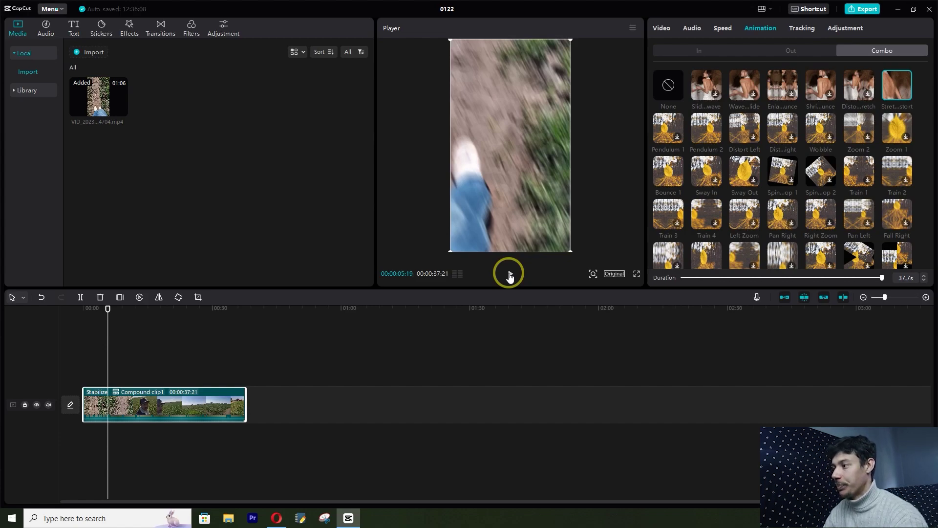
left_click(510, 274)
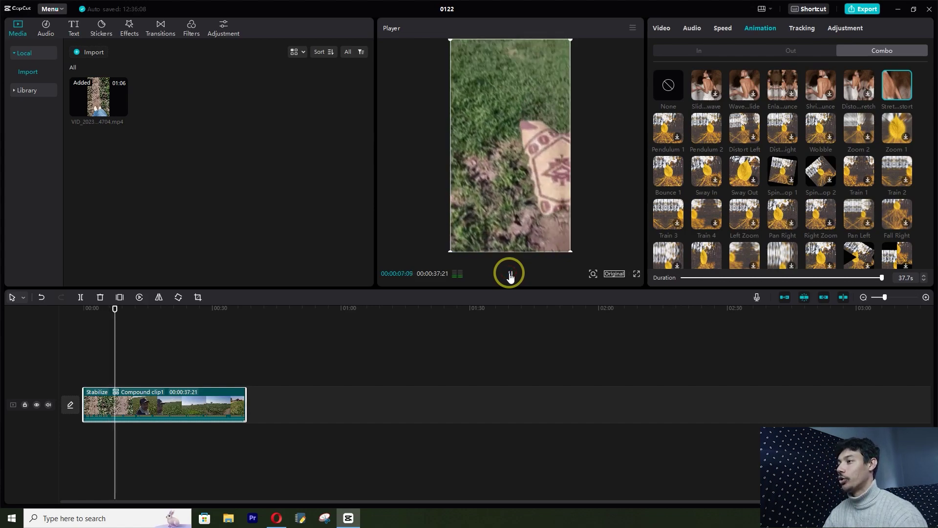
left_click(509, 274)
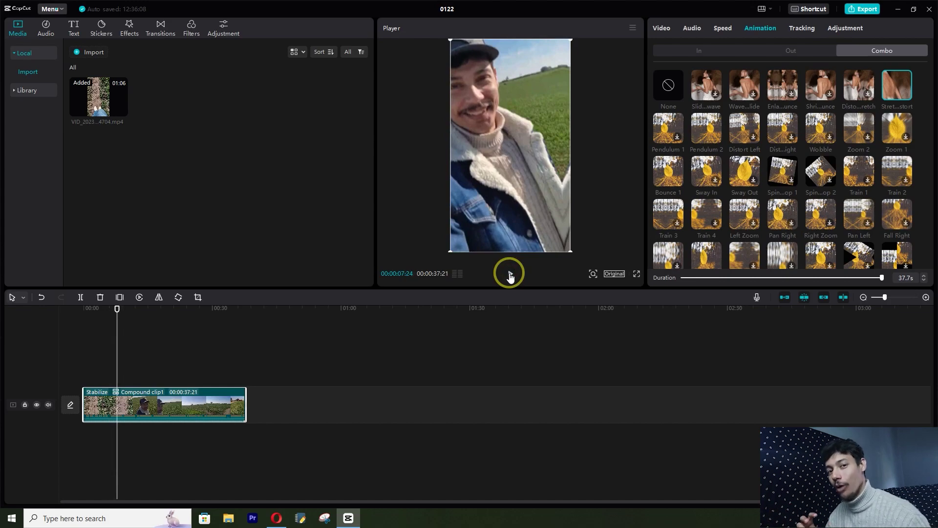
- Bring up the motion tracking options for the compound clip
left_click(800, 28)
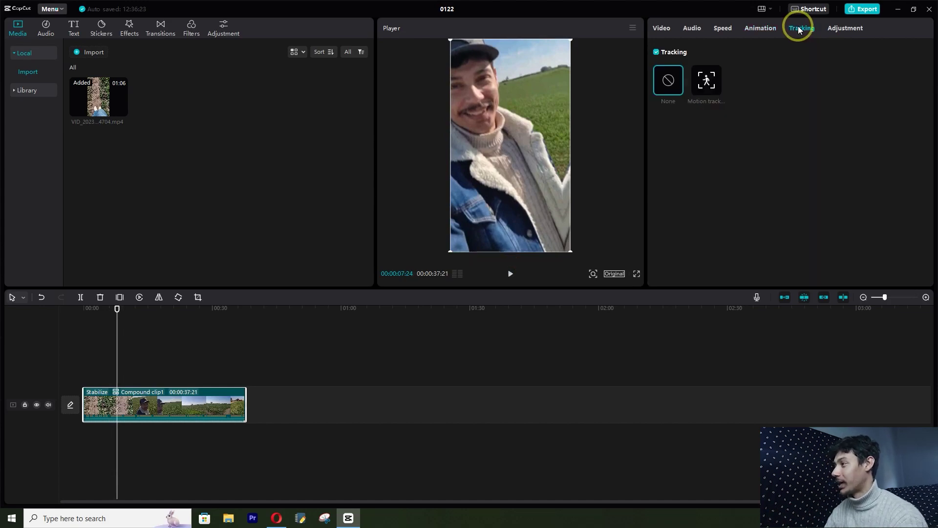
left_click(704, 81)
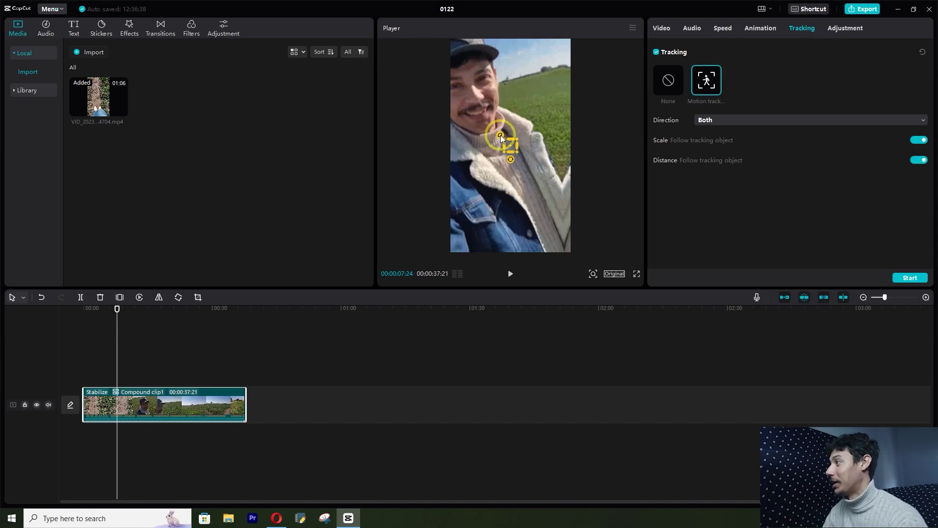
- Try different color temperature and hue values on the clip and set its saturation to 13
left_click(841, 25)
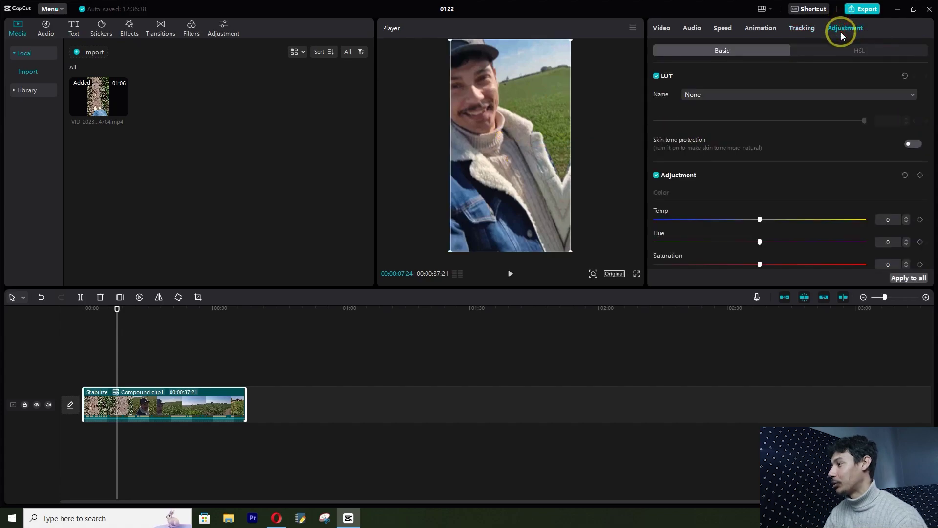
scroll(755, 137, "down", 5)
scroll(755, 137, "up", 4)
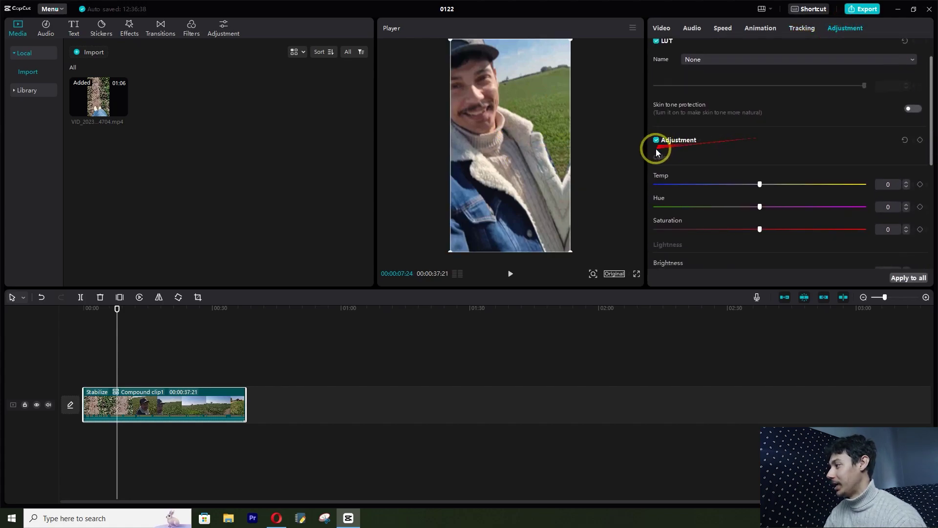
left_click_drag(759, 184, 721, 185)
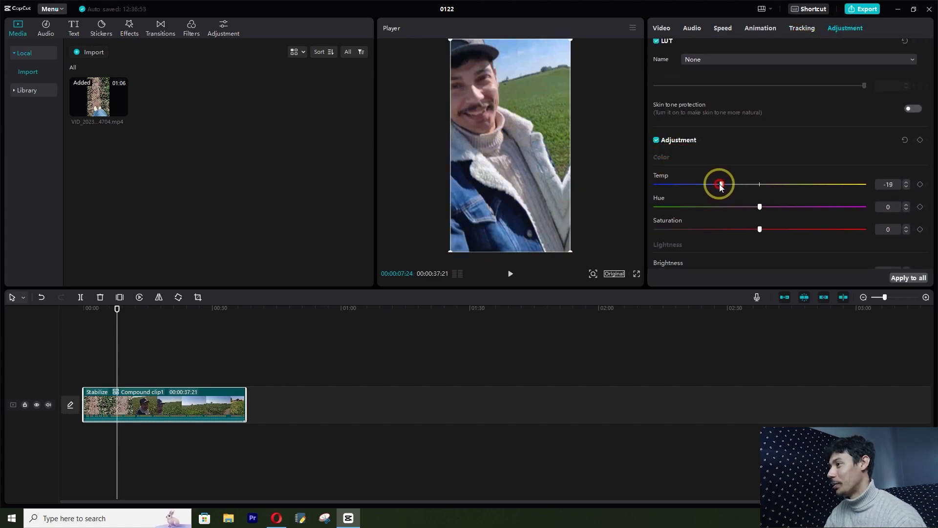
left_click_drag(800, 186, 747, 207)
scroll(754, 171, "down", 4)
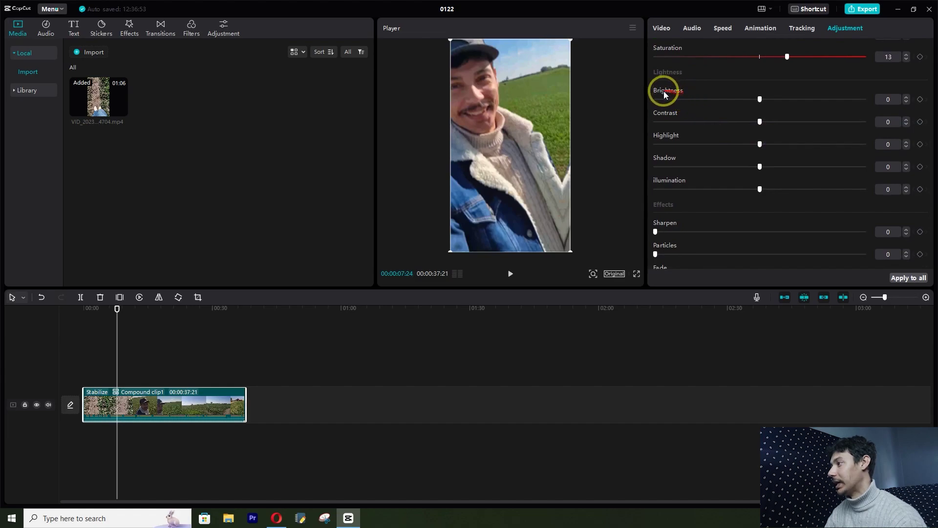
- Set the clip's brightness and contrast to -4, highlight to 19, shadow to -5, illumination to 6 and sharpen to 22, and apply the adjustments to all
left_click_drag(761, 100, 751, 122)
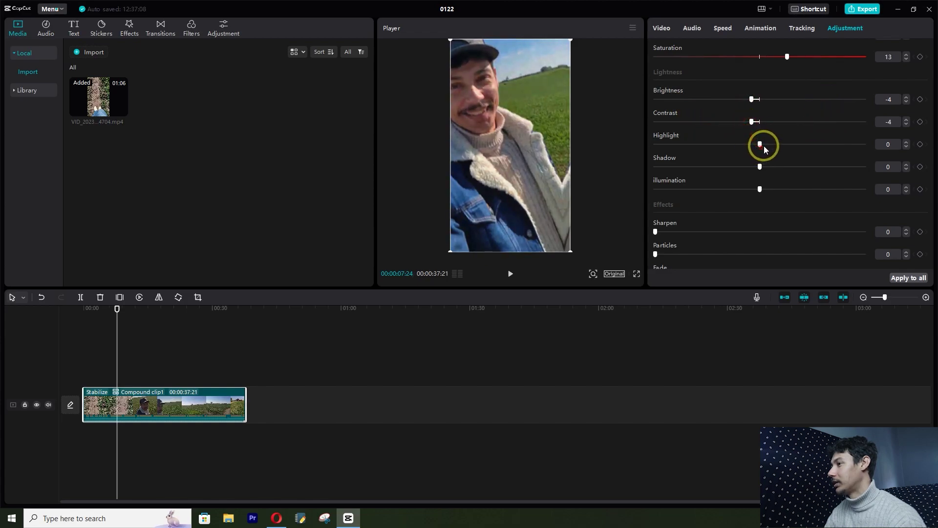
left_click_drag(844, 147, 772, 189)
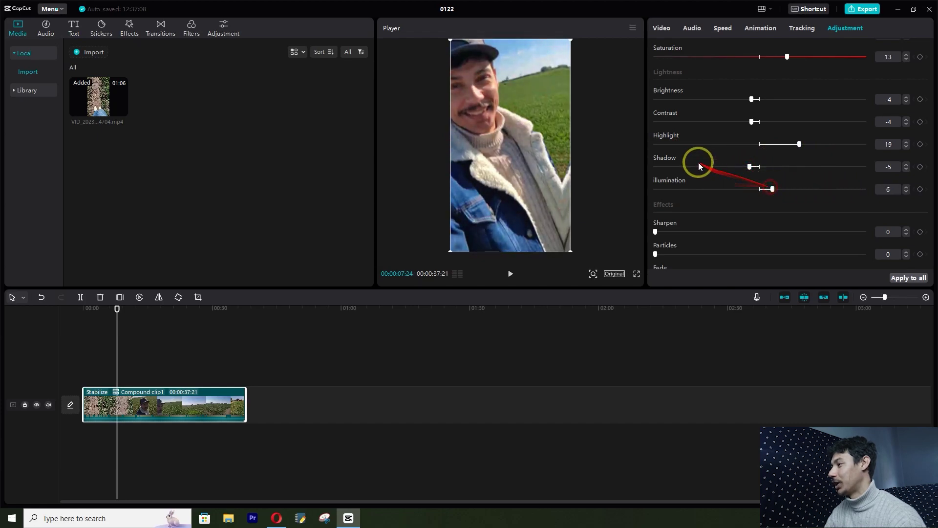
scroll(698, 162, "down", 1)
left_click_drag(656, 189, 676, 186)
scroll(791, 205, "up", 5)
scroll(791, 206, "down", 1)
scroll(757, 146, "down", 5)
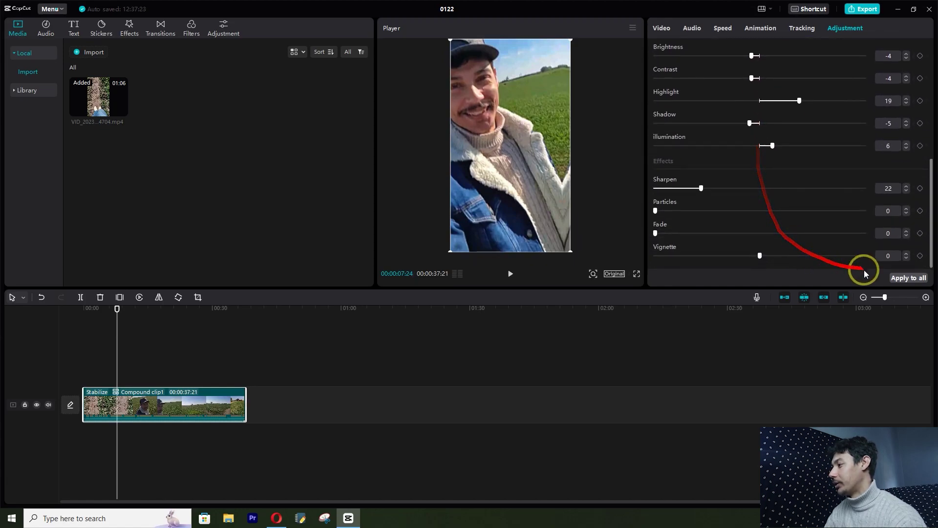
left_click(910, 282)
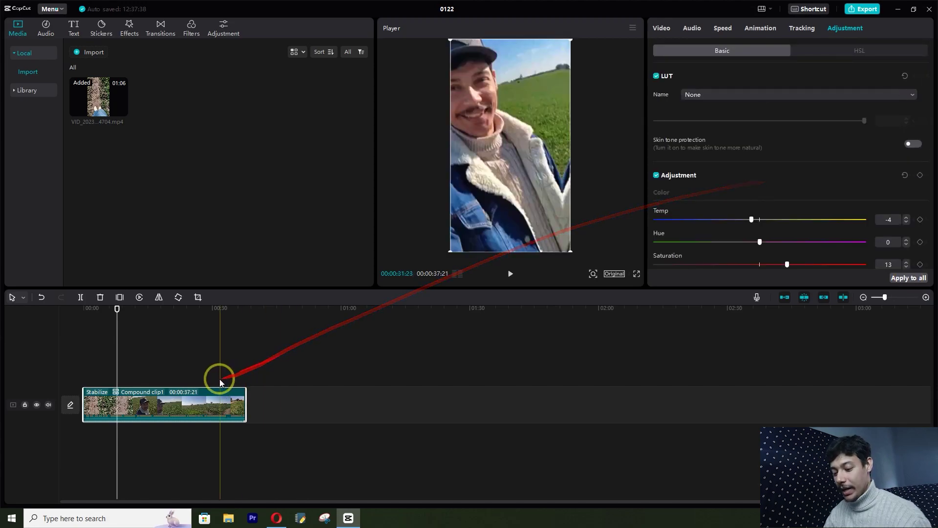
- Split the compound clip on the timeline at four points into five segments
left_click(117, 404)
left_click(157, 401)
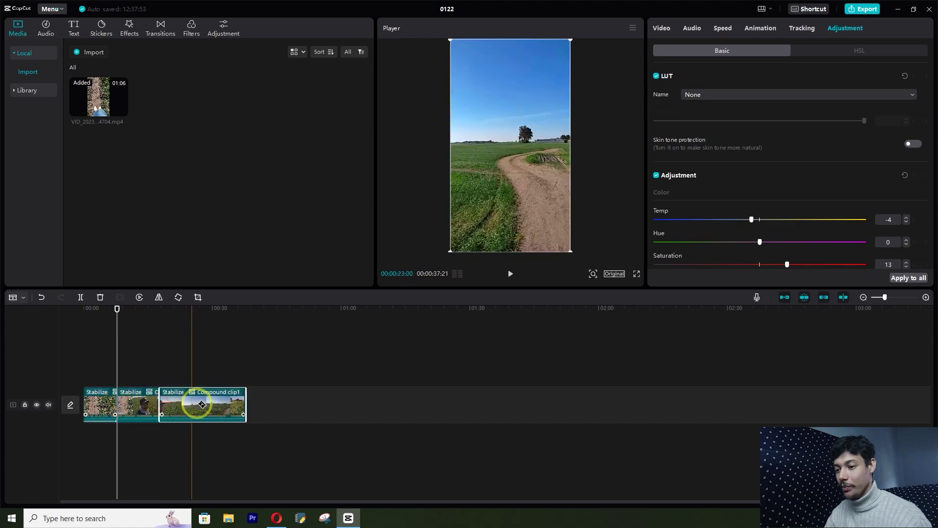
left_click(198, 403)
left_click(105, 308)
left_click(96, 398)
key("a")
- Apply the first segment's adjustments to all clips and select the other segments on the timeline
left_click(92, 406)
left_click(91, 309)
scroll(735, 190, "down", 2)
scroll(734, 187, "down", 3)
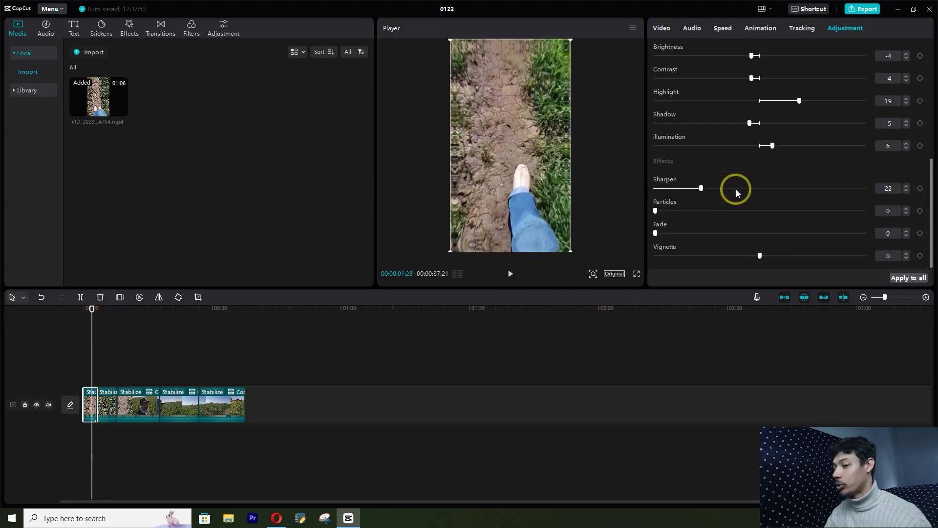
left_click(910, 277)
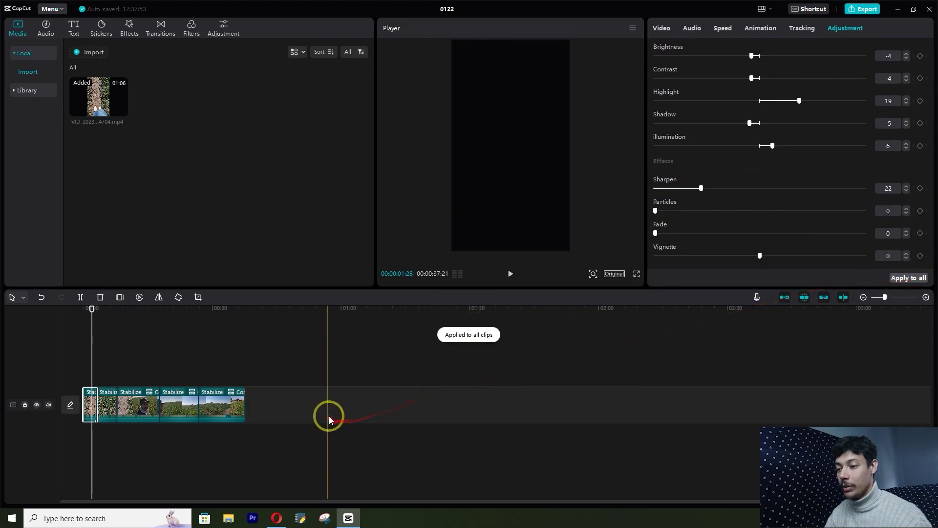
left_click(263, 404)
left_click(174, 402)
left_click(112, 407)
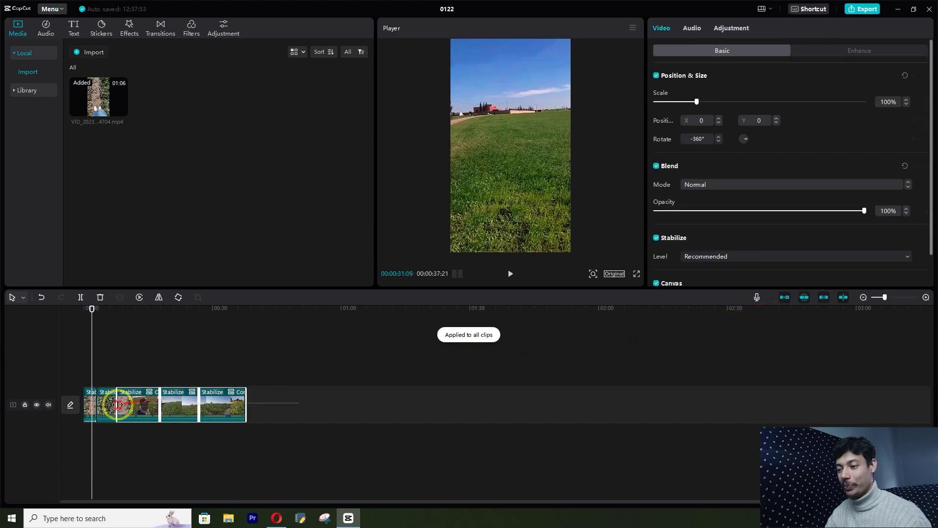
left_click(256, 412)
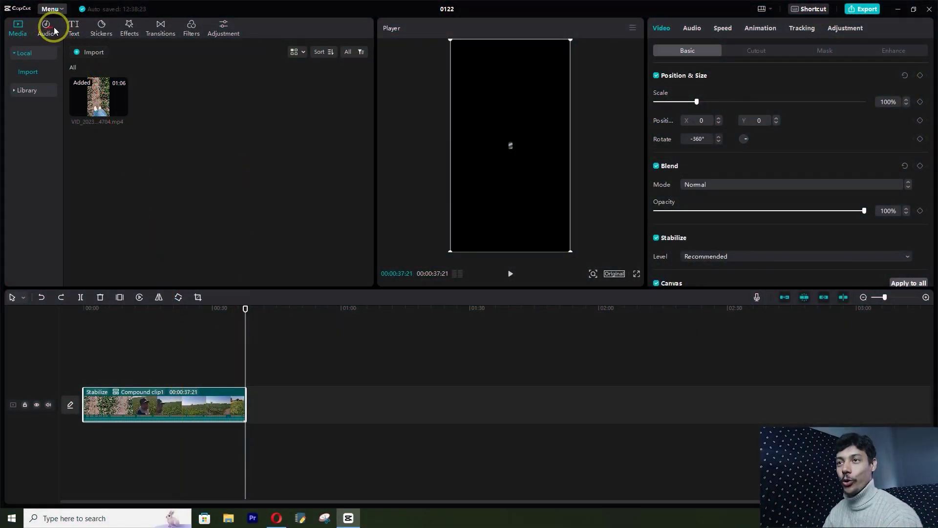
- Browse the music and sound effects libraries and search the sound effects for "far"
left_click(47, 28)
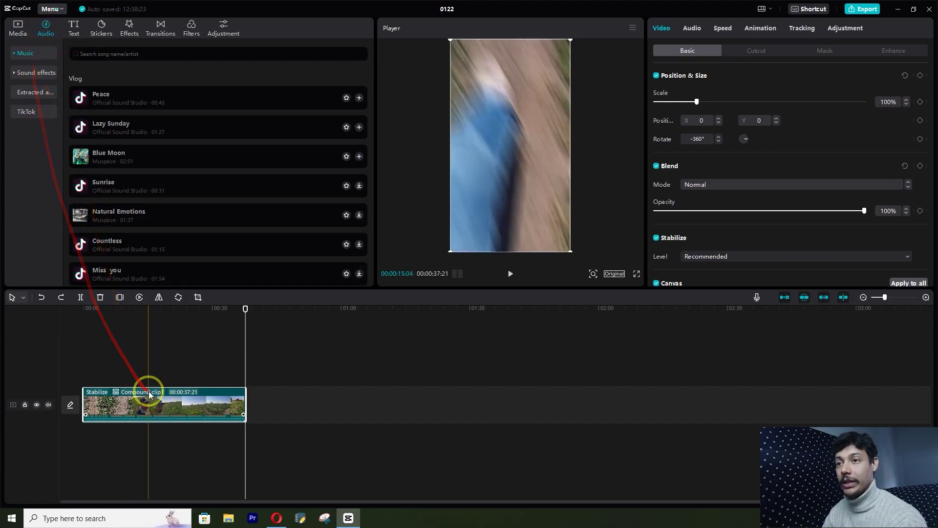
left_click(15, 77)
scroll(285, 162, "down", 10)
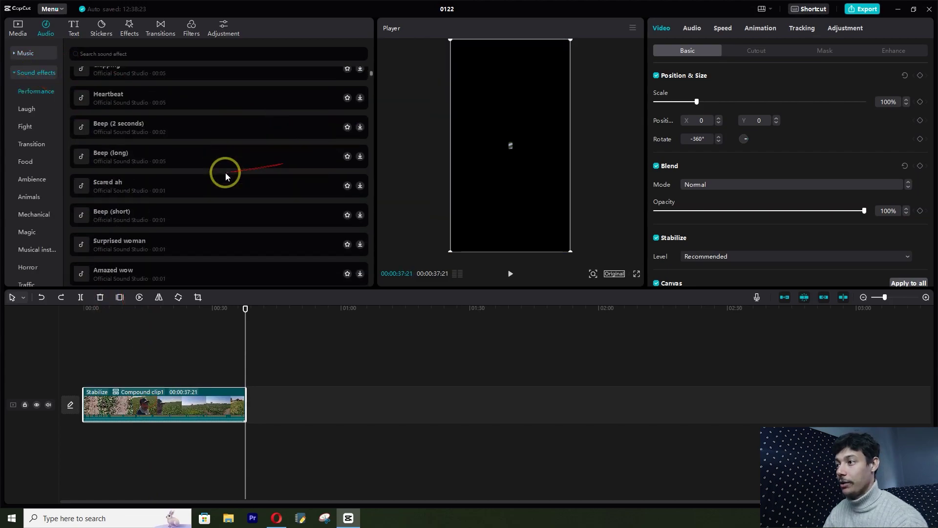
scroll(196, 175, "up", 10)
scroll(180, 139, "down", 8)
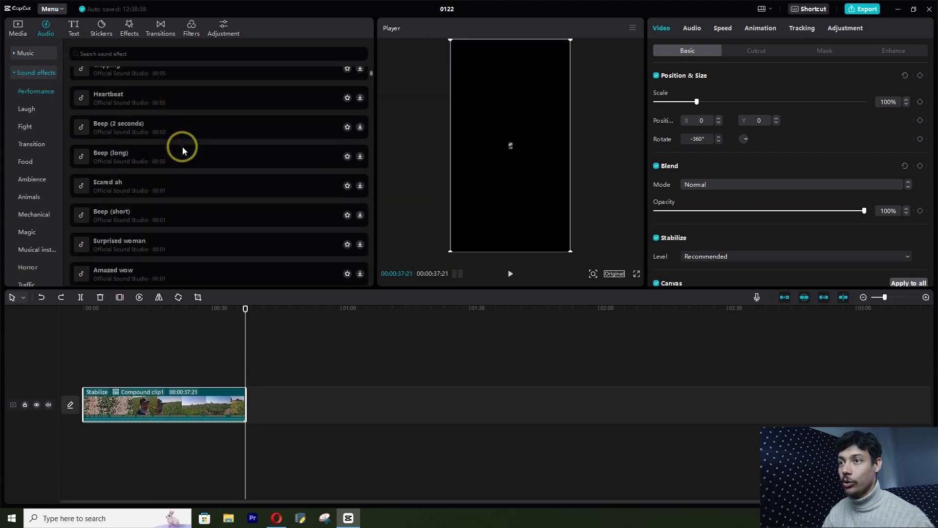
scroll(183, 146, "down", 3)
left_click(159, 51)
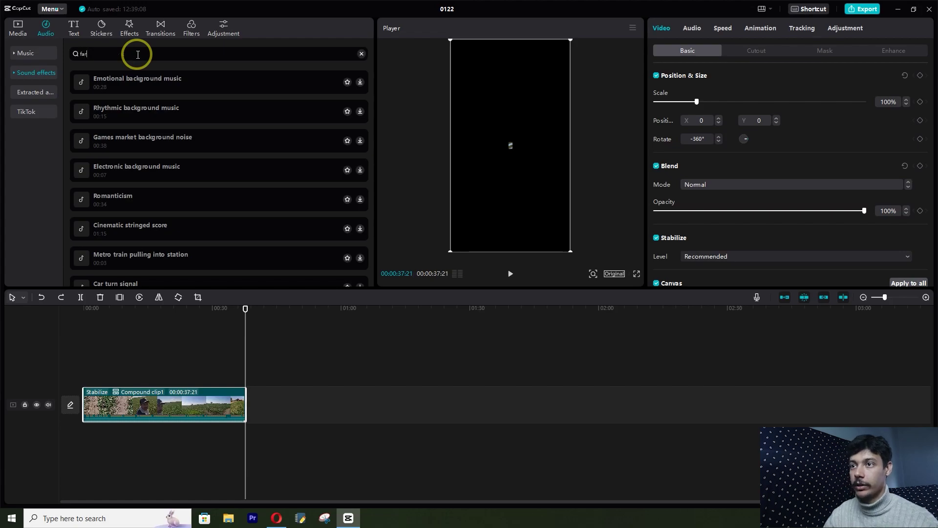
key("Return")
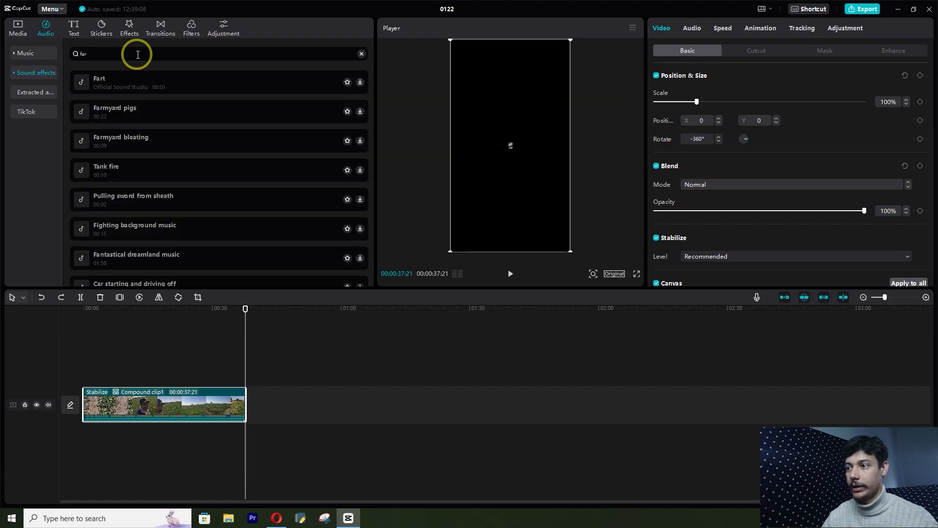
- Preview the Fart, Farmyard pigs and Farmyard bleating sounds, and place the Fart effect beneath the video at about 9 seconds
left_click(247, 80)
left_click(197, 114)
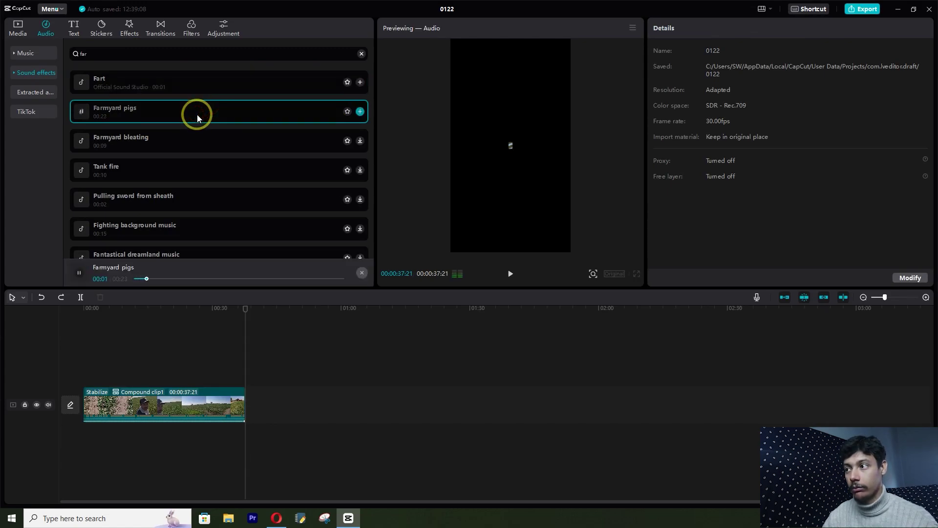
left_click(158, 141)
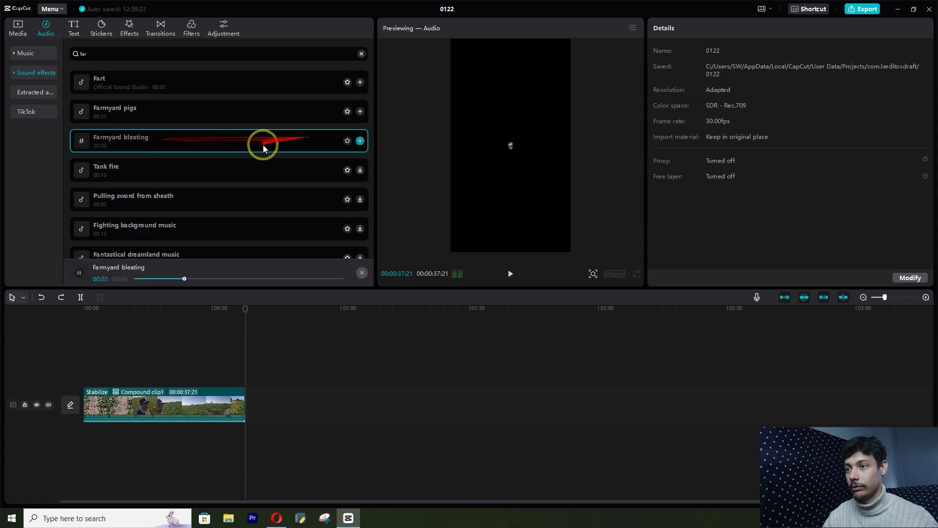
left_click(360, 82)
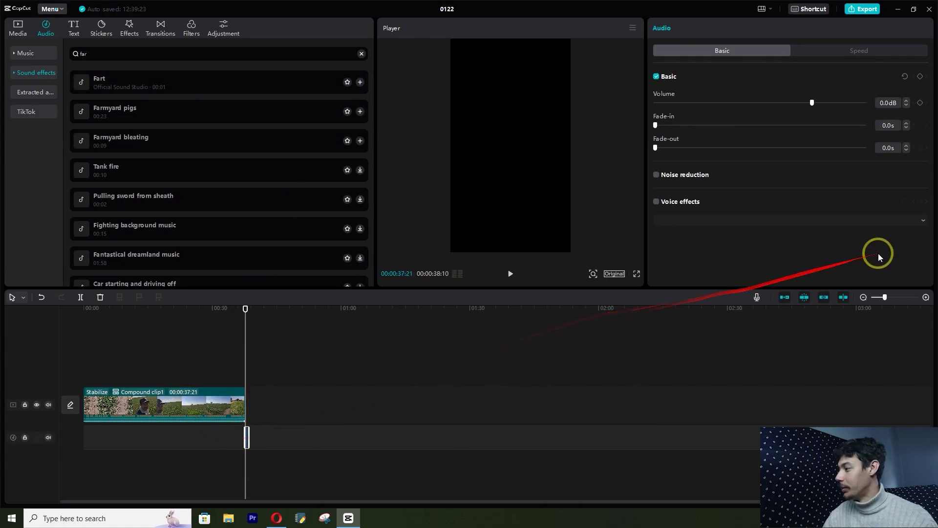
left_click_drag(887, 294, 881, 297)
left_click_drag(687, 436, 170, 436)
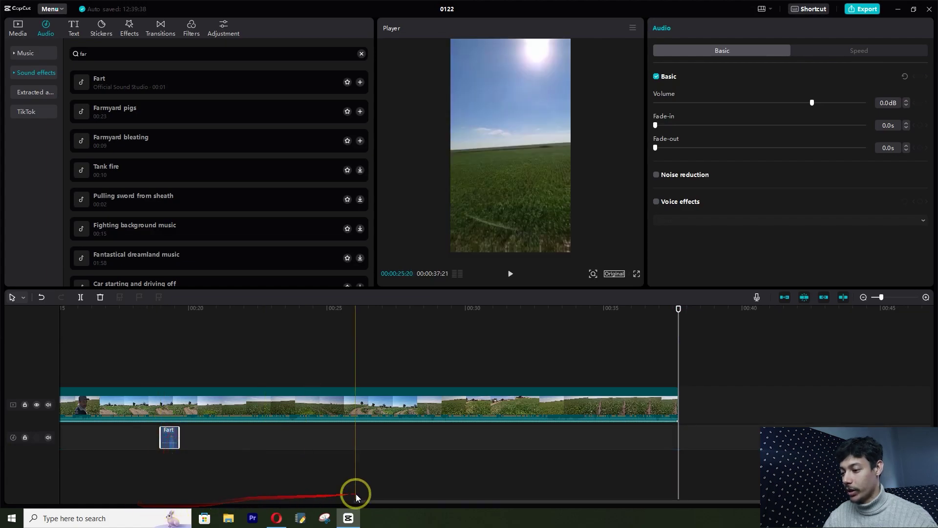
left_click_drag(362, 500, 272, 504)
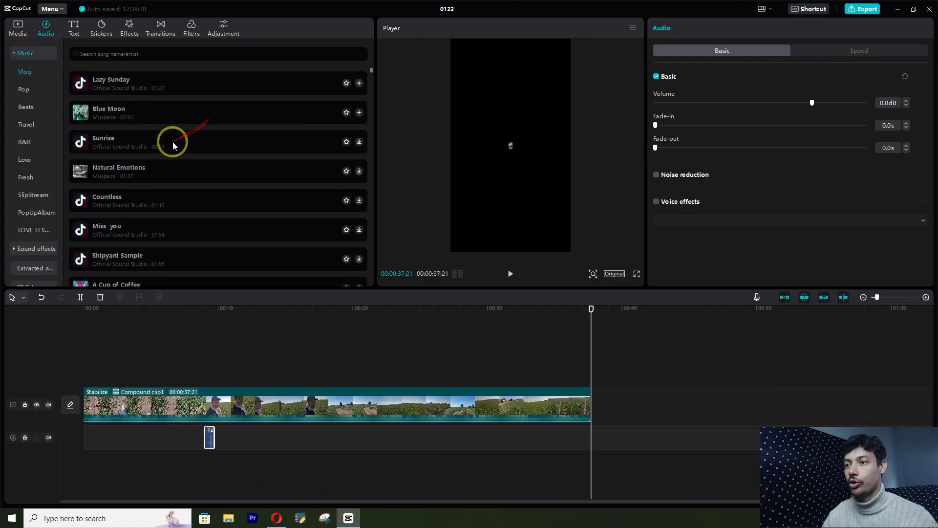
- Preview the Sunrise music track and place it beneath the video at the start of the timeline
left_click(140, 141)
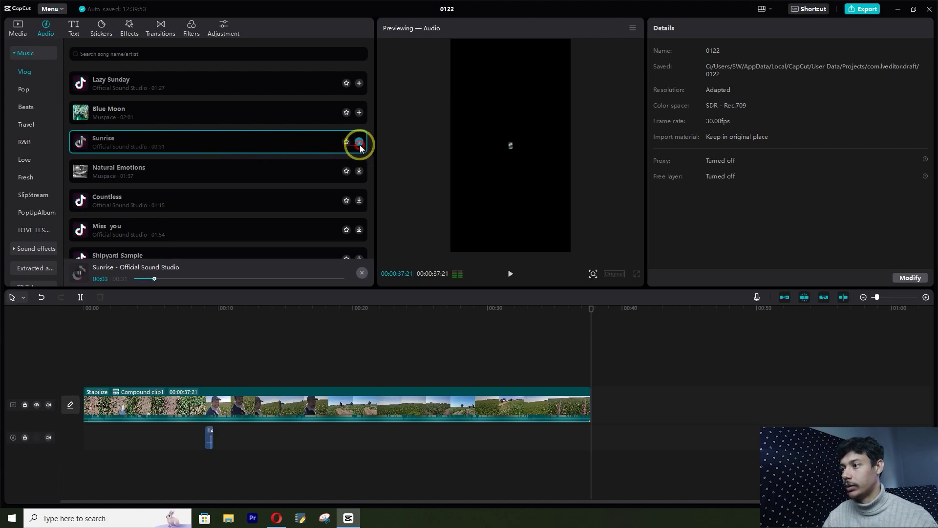
left_click(359, 141)
left_click_drag(657, 438, 168, 461)
left_click_drag(277, 469, 223, 463)
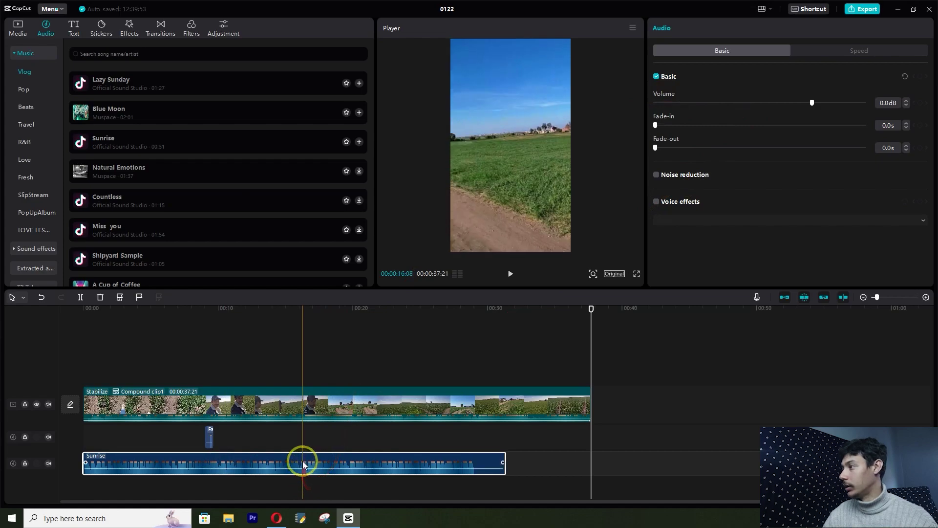
- Set the Sunrise track's volume to -29.3 dB, its fade-in to 3.7 s and its fade-out to 5.3 s
left_click_drag(812, 103, 729, 111)
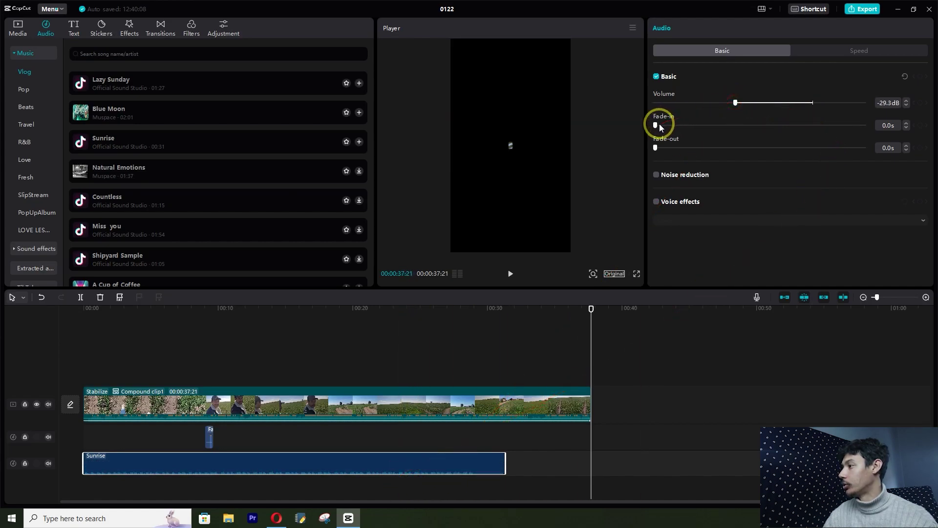
left_click_drag(663, 128, 684, 148)
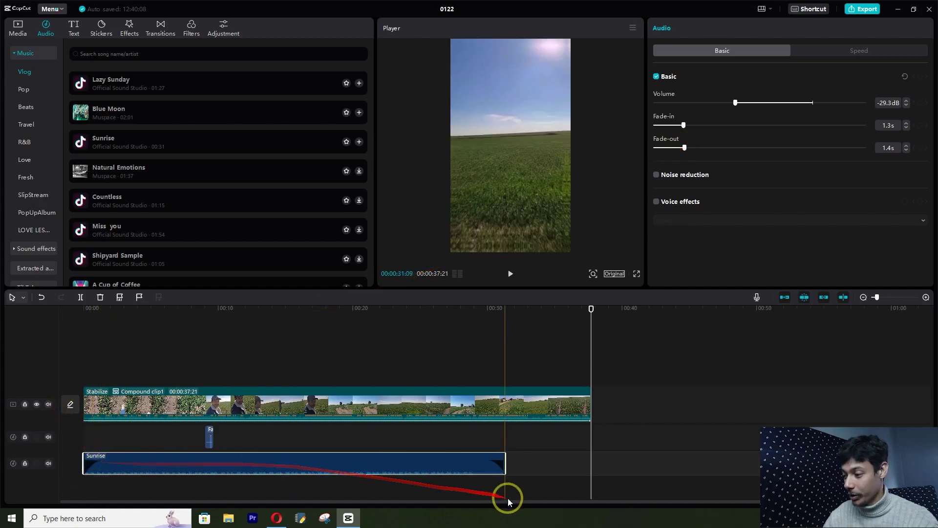
mouse_move(484, 462)
left_mouse_down()
mouse_move(393, 462)
mouse_move(432, 459)
left_mouse_up()
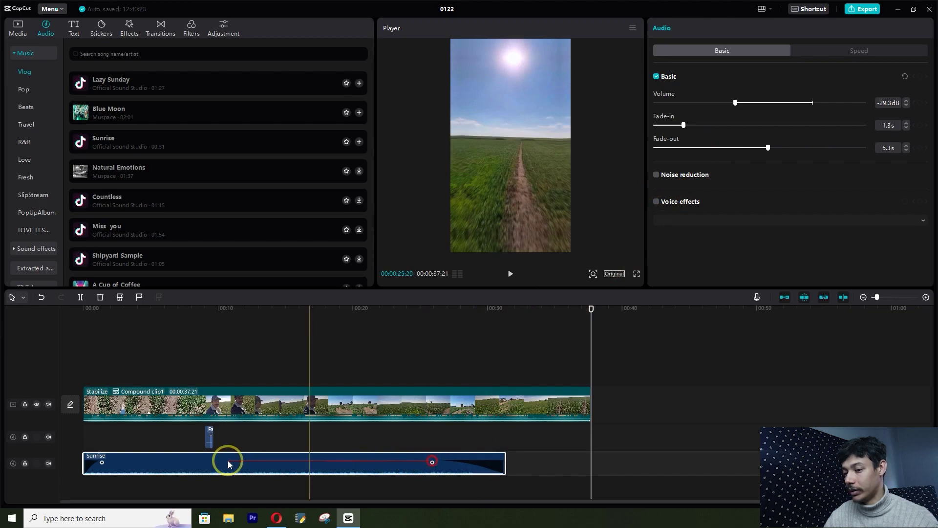
left_click_drag(103, 459, 224, 461)
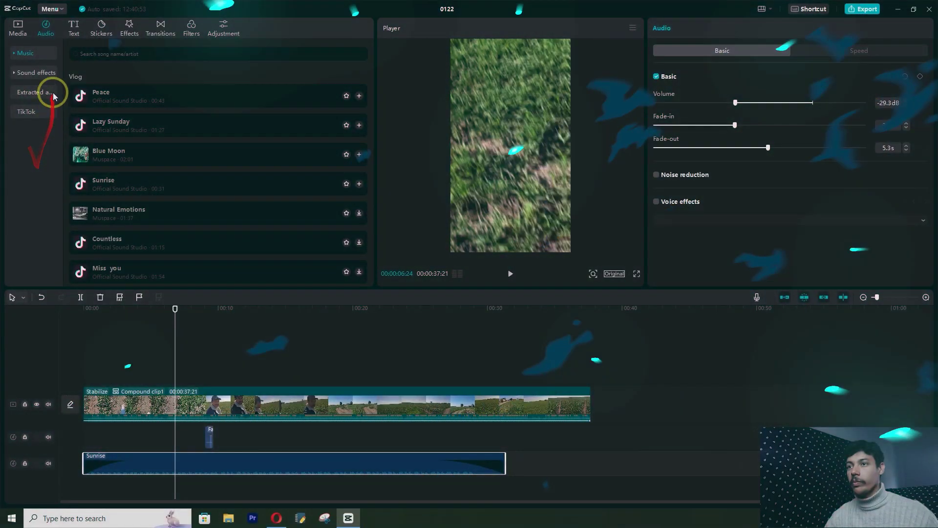
- Preview the default text and add it above the video at about 7 seconds on the timeline
left_click(73, 28)
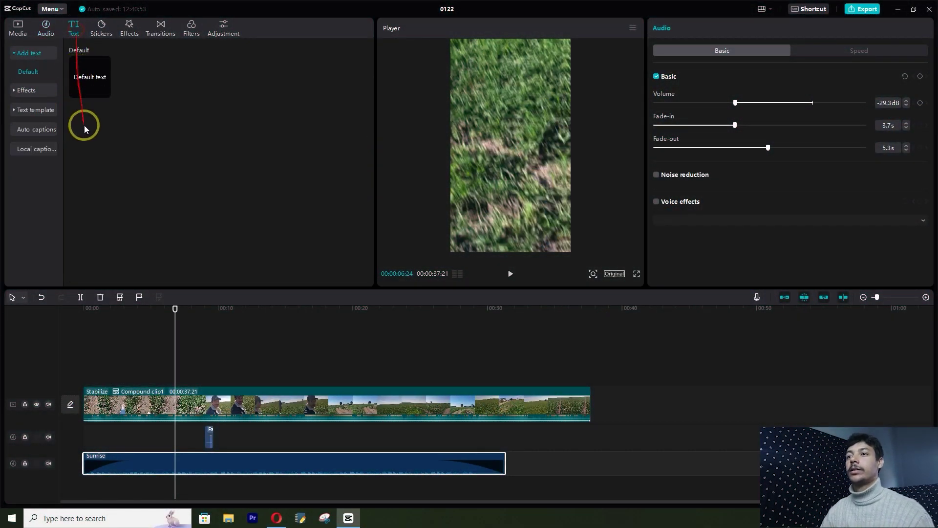
left_click(86, 79)
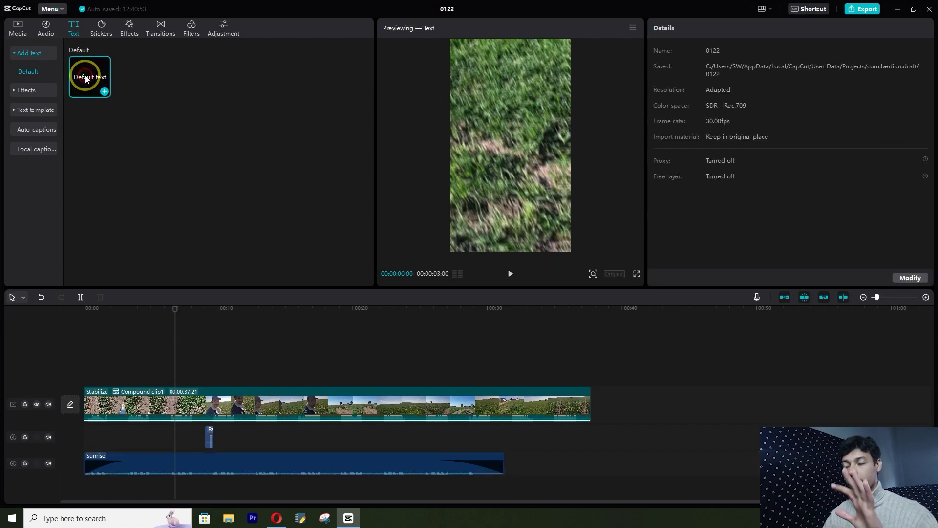
left_click(510, 274)
left_click(510, 275)
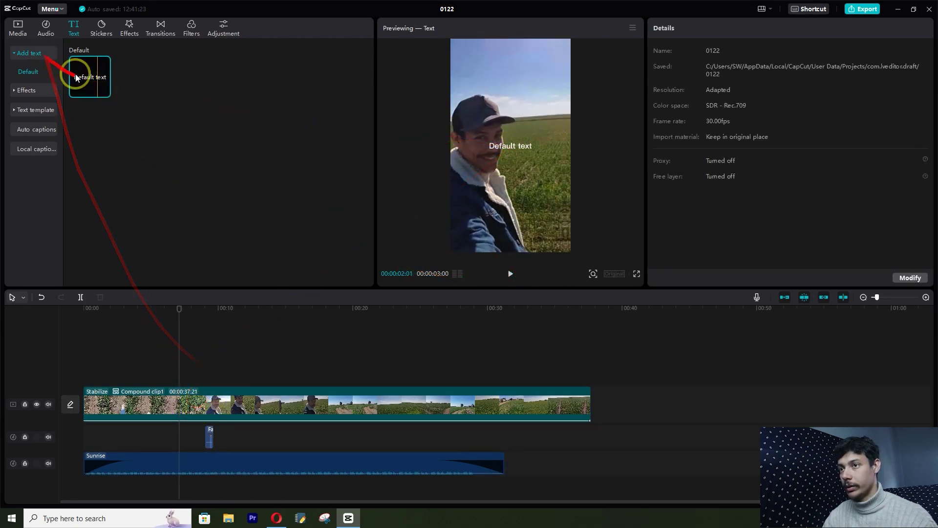
left_click(100, 90)
left_click(109, 94)
left_click_drag(179, 306, 186, 308)
- Delete the Sunrise music track from the timeline
left_click(255, 462)
key("Delete")
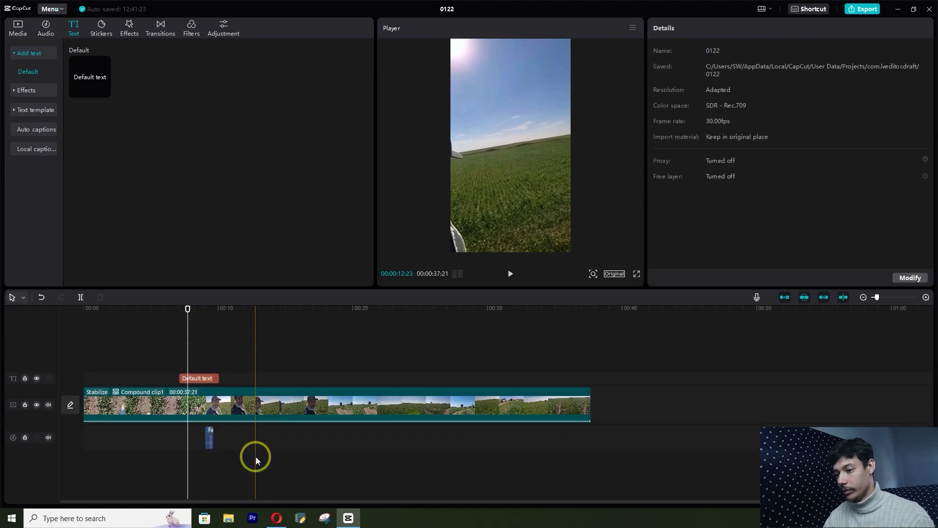
- Replace the default text's wording with a first name in Arabic script and set its font to DG-Jory-Reg
left_click(200, 378)
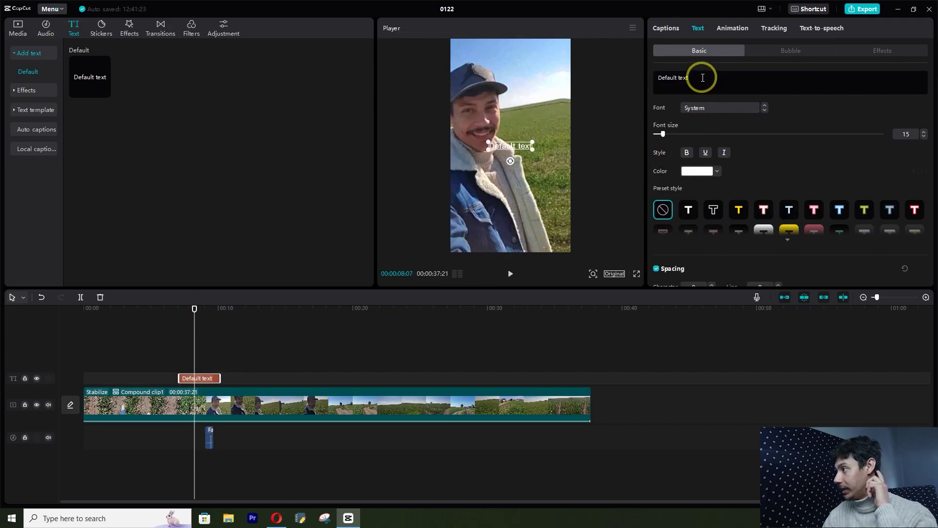
left_click_drag(704, 78, 625, 75)
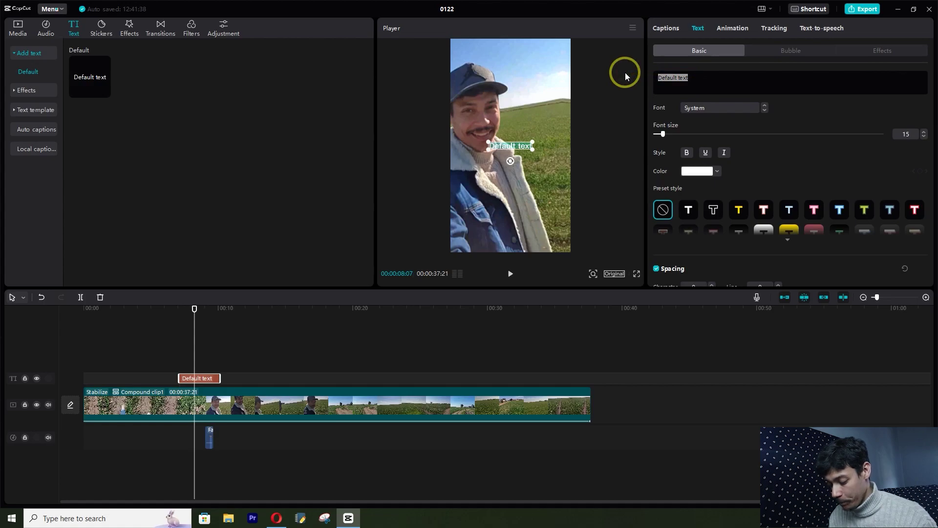
type("سید")
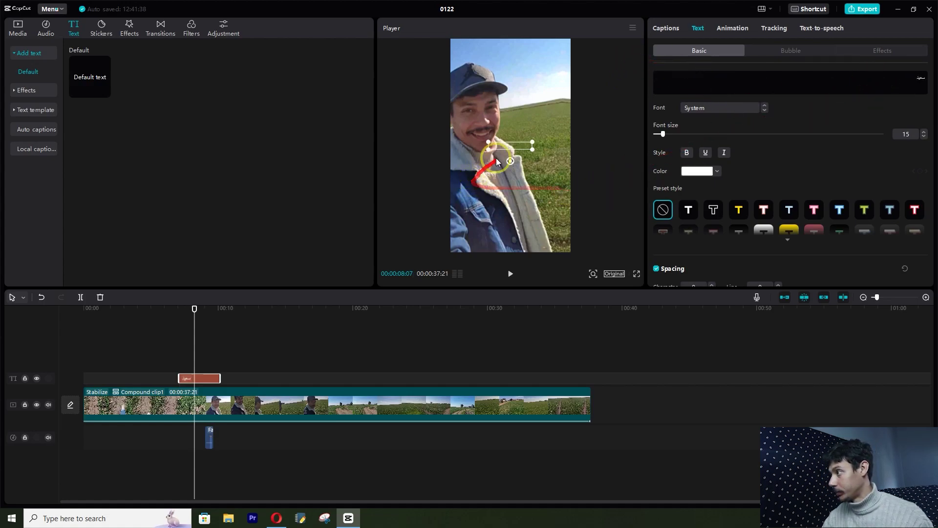
left_click(790, 73)
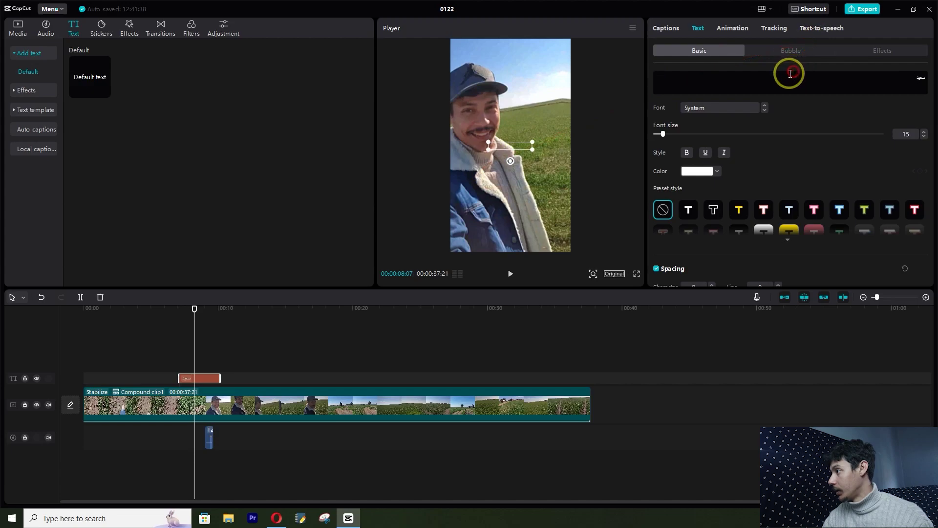
left_click(757, 107)
left_click(721, 73)
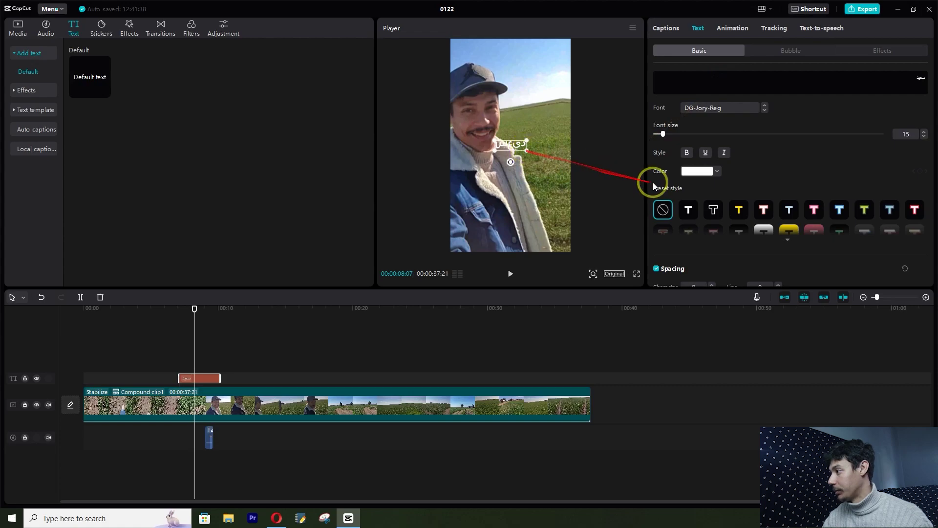
scroll(780, 186, "down", 1)
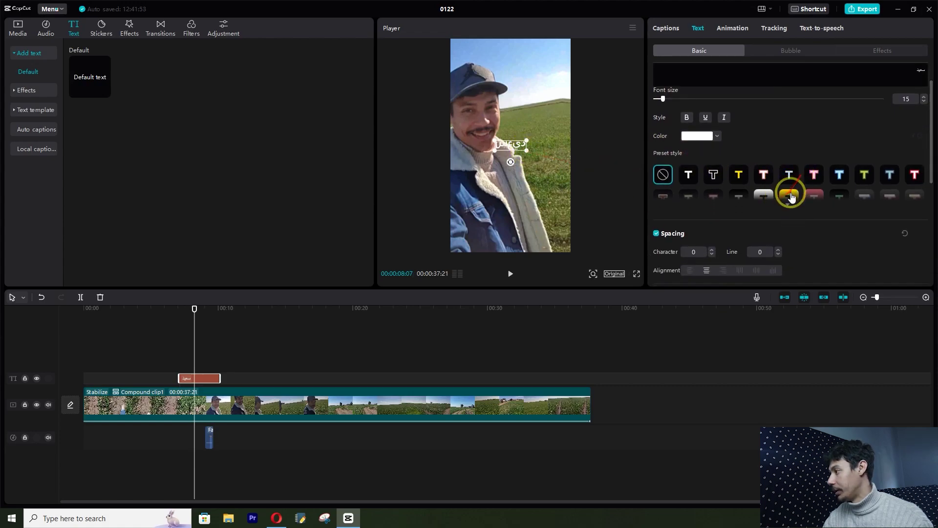
- Apply the black-on-yellow preset style to the name text and enlarge it to about 255% near the bottom of the frame
left_click(787, 204)
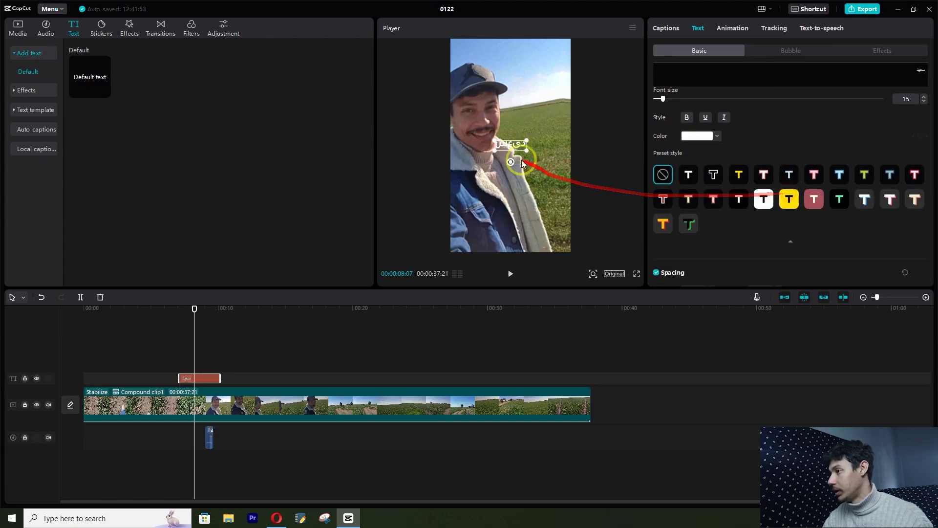
left_click(789, 199)
left_click_drag(526, 150, 512, 208)
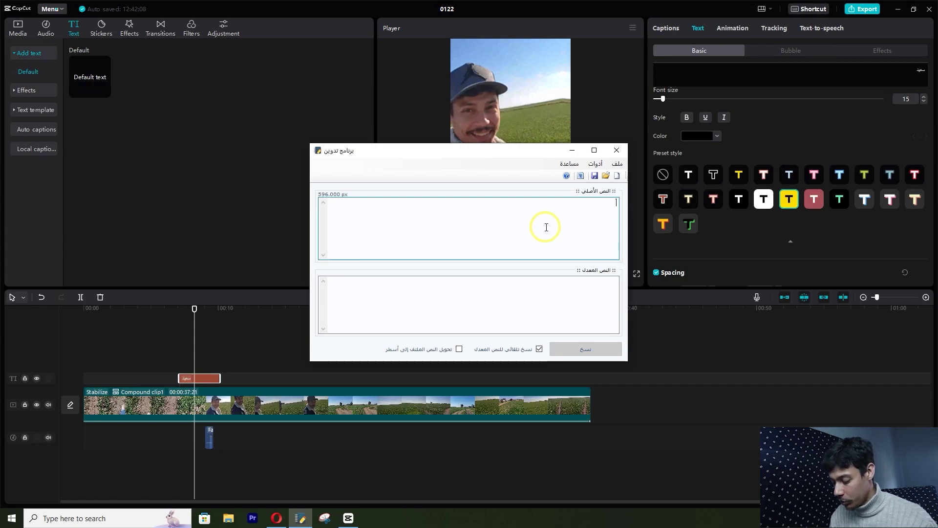
- Convert the Arabic first name in the Tadween (تدوين) program, then return to CapCut and replace the text's wording with the converted name
mouse_move(545, 226)
left_mouse_down()
mouse_move(539, 330)
mouse_move(628, 345)
left_mouse_up()
mouse_move(590, 272)
left_mouse_down()
mouse_move(585, 217)
mouse_move(592, 269)
left_mouse_up()
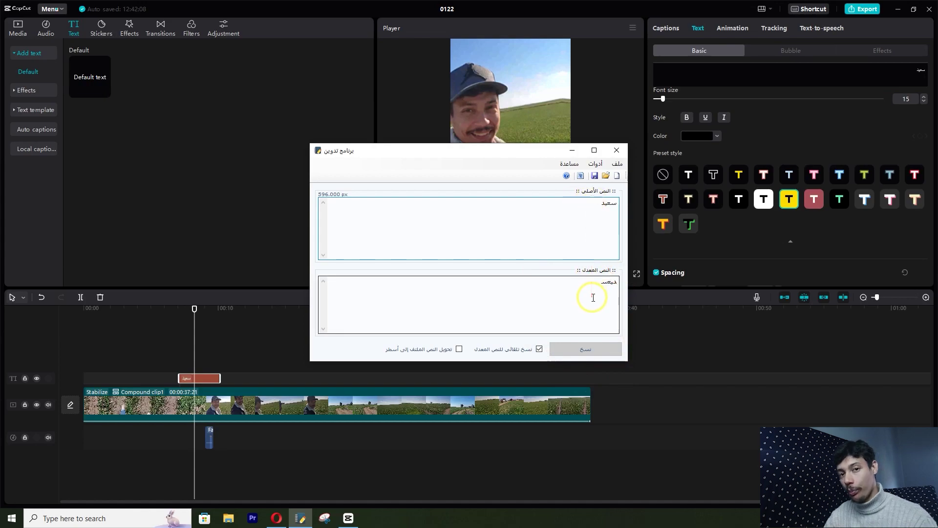
left_click(572, 150)
left_click_drag(626, 156, 693, 77)
left_click(694, 77)
type("سعيد")
- Reposition the text over the lower part of the video and replace its wording with saidweb
mouse_move(650, 123)
left_mouse_down()
mouse_move(471, 248)
mouse_move(485, 201)
mouse_move(476, 192)
mouse_move(491, 57)
mouse_move(488, 219)
mouse_move(517, 226)
left_mouse_up()
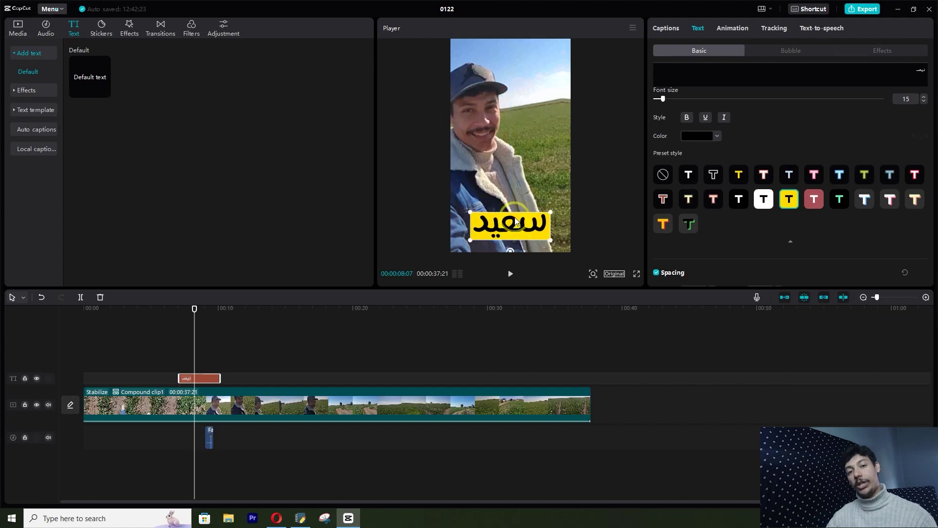
left_click(688, 77)
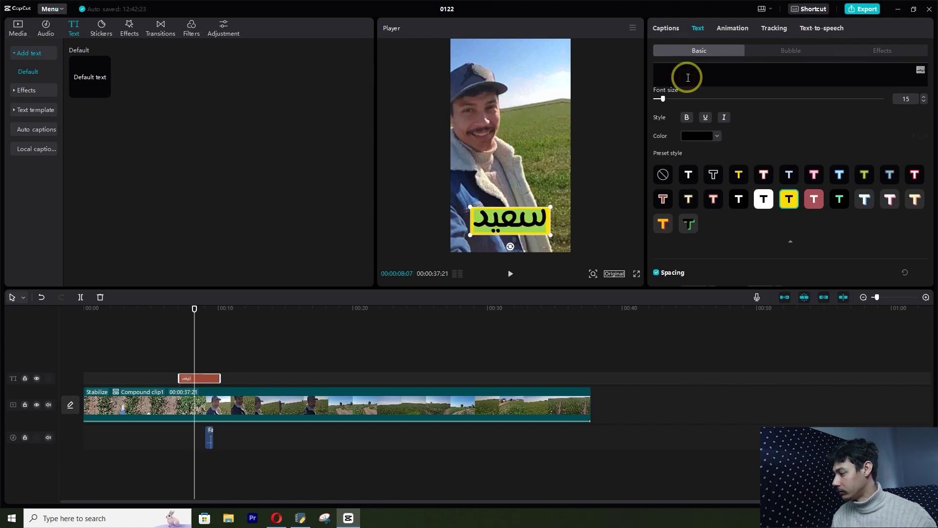
type("saidweb")
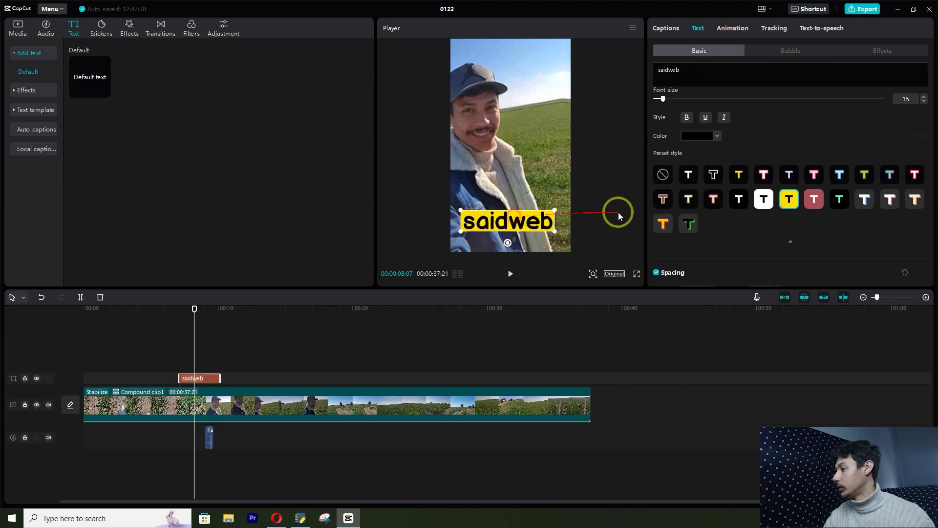
- Try out several preset styles on the saidweb text, including yellow with black outline and black with white outline, and end with no preset
left_click(663, 199)
left_click(662, 223)
left_click(737, 175)
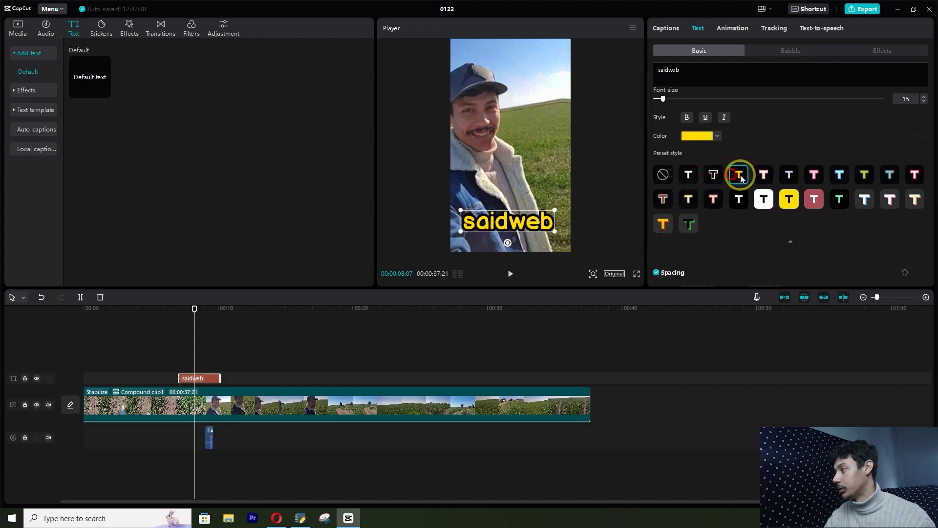
left_click(764, 174)
left_click(789, 174)
left_click(839, 174)
left_click(913, 198)
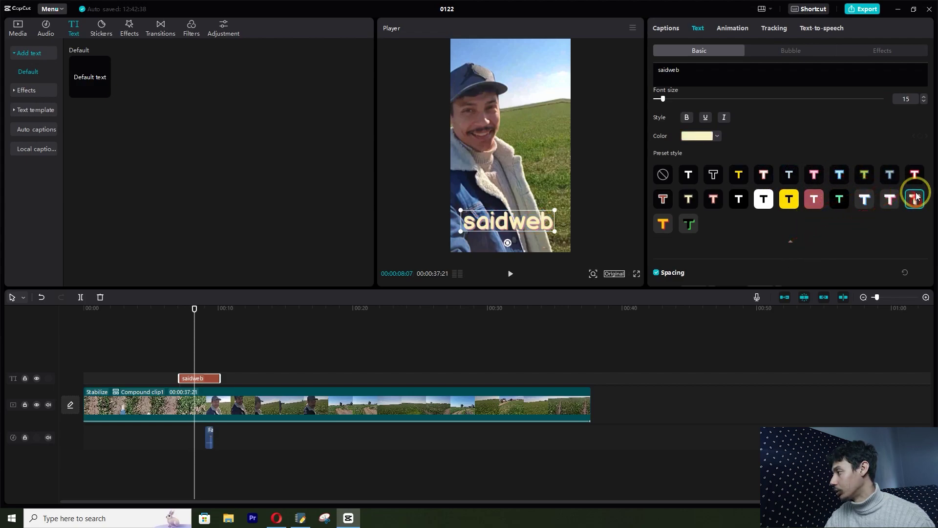
left_click(915, 177)
left_click(689, 175)
left_click(712, 176)
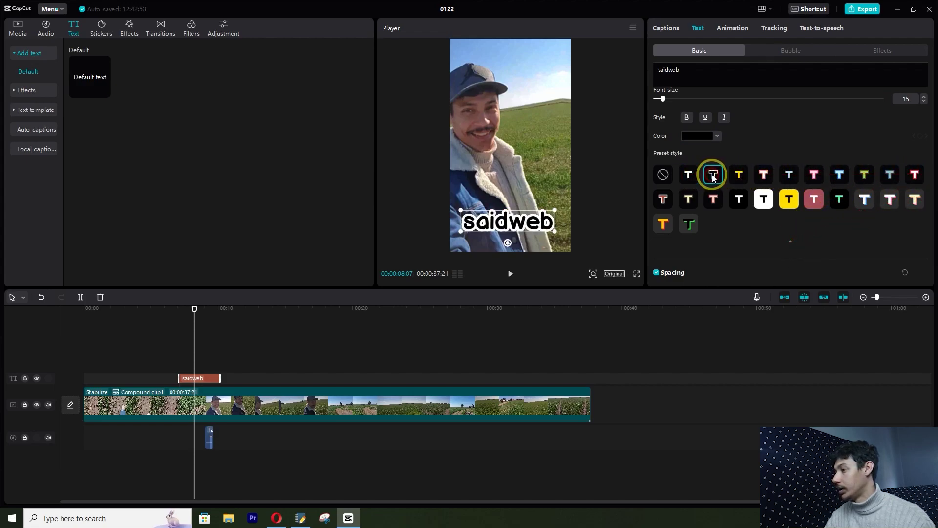
left_click(663, 175)
- Look through the text's spacing, position and size, blend, stroke, background and shadow settings
scroll(806, 180, "down", 10)
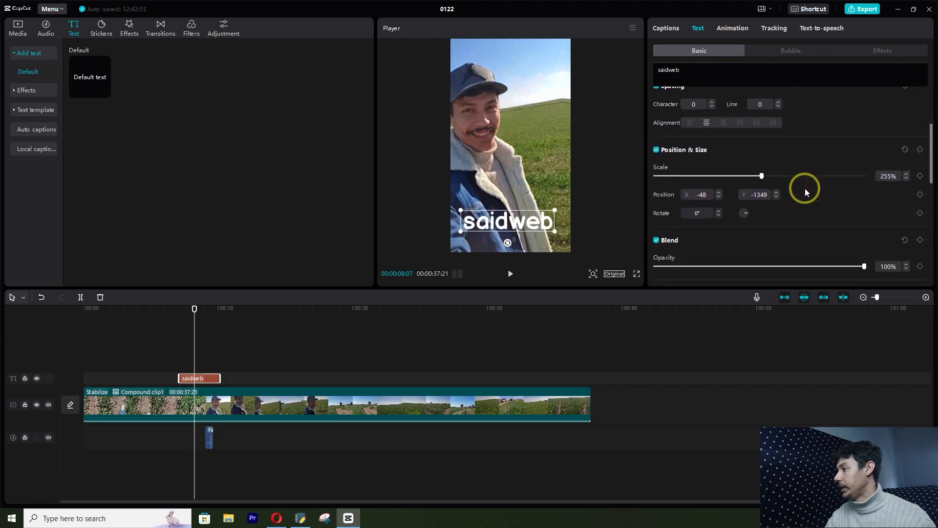
scroll(805, 192, "down", 4)
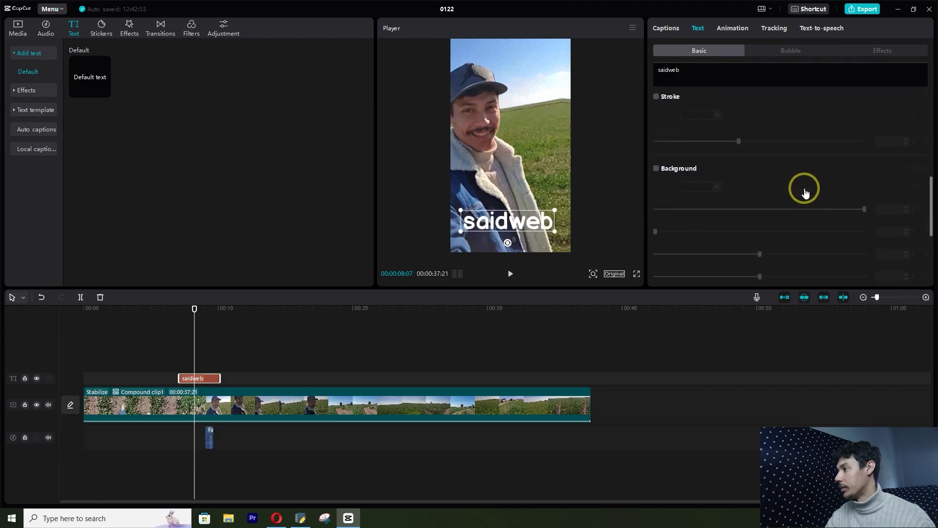
scroll(803, 191, "up", 6)
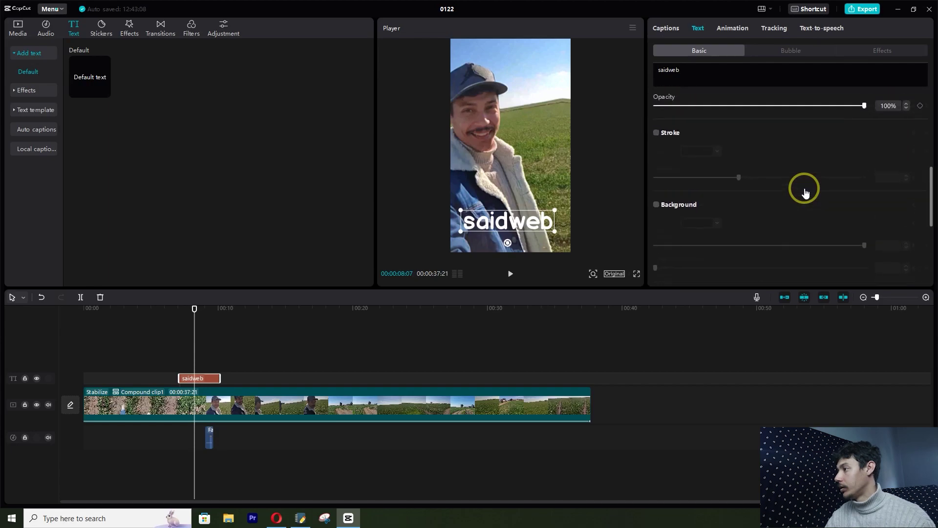
scroll(782, 210, "down", 4)
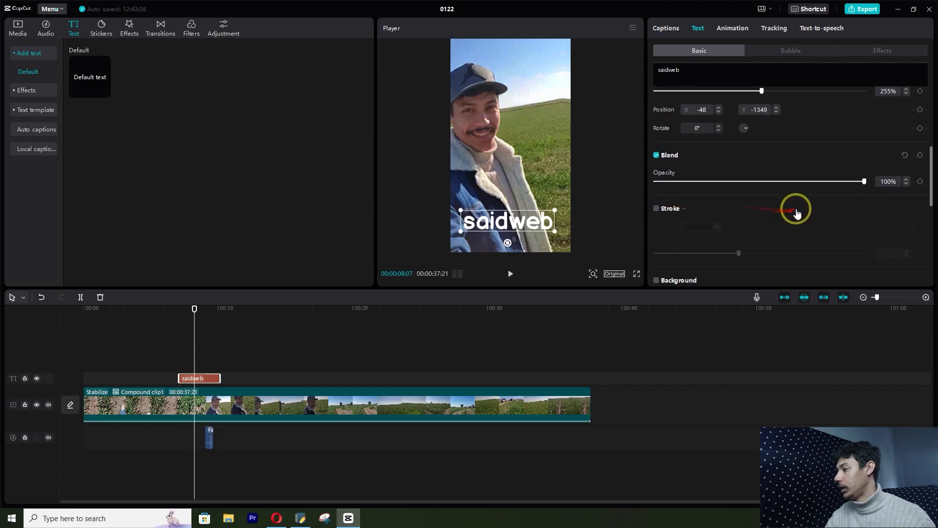
scroll(718, 196, "down", 3)
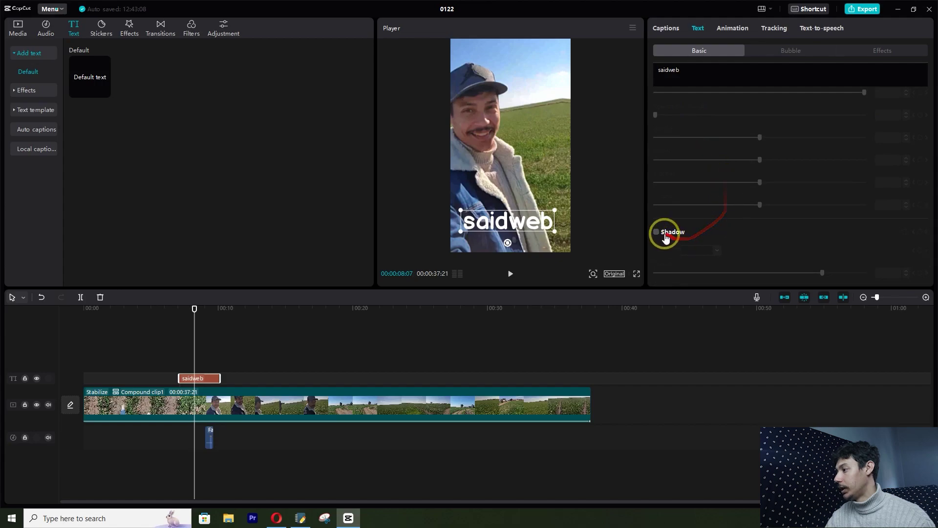
scroll(818, 208, "up", 10)
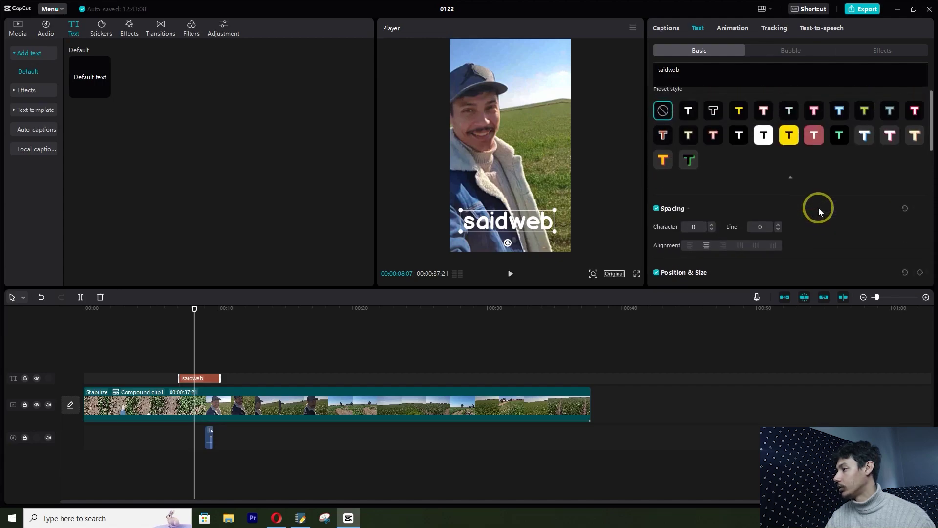
- Delete the saidweb text from the timeline and browse the text effects from the Trending category through Red
mouse_move(90, 77)
left_mouse_down()
mouse_move(199, 174)
mouse_move(173, 383)
mouse_move(204, 380)
mouse_move(81, 80)
left_mouse_up()
left_click(25, 91)
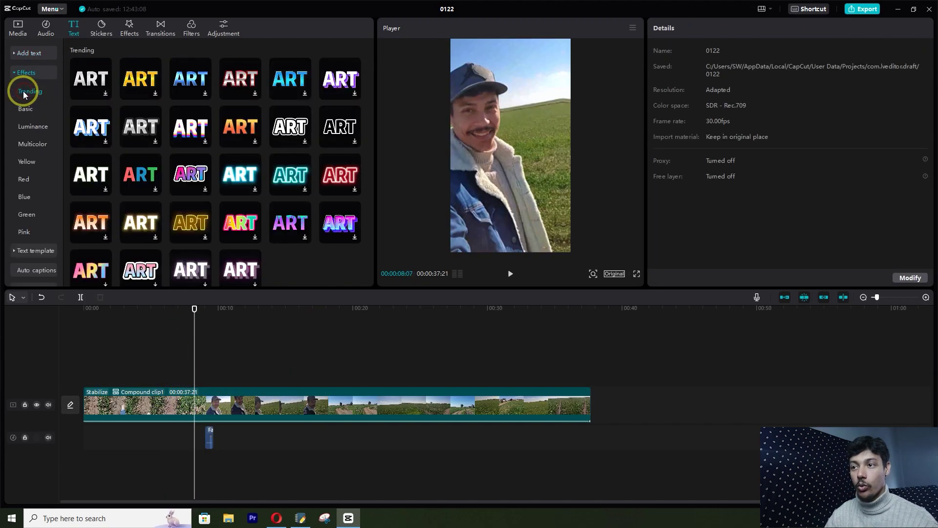
scroll(281, 120, "down", 3)
scroll(265, 154, "up", 4)
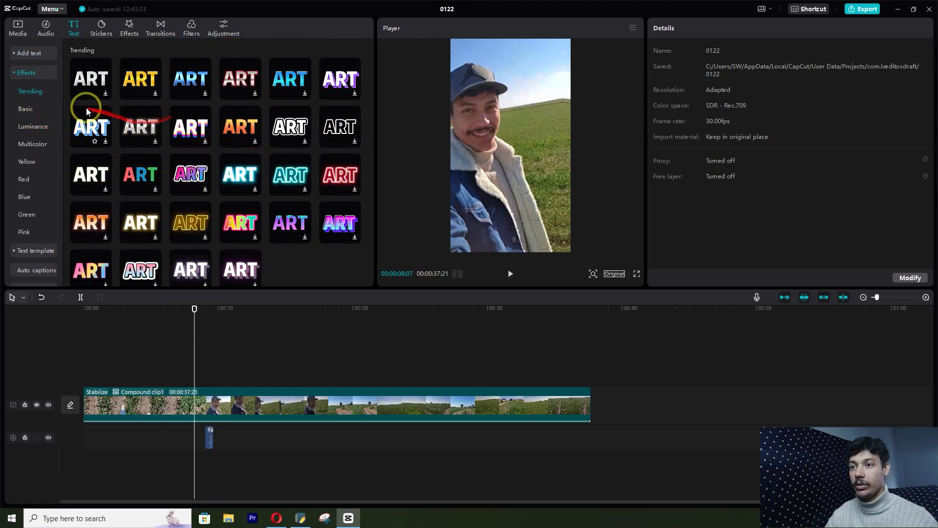
scroll(272, 111, "down", 5)
scroll(274, 116, "down", 4)
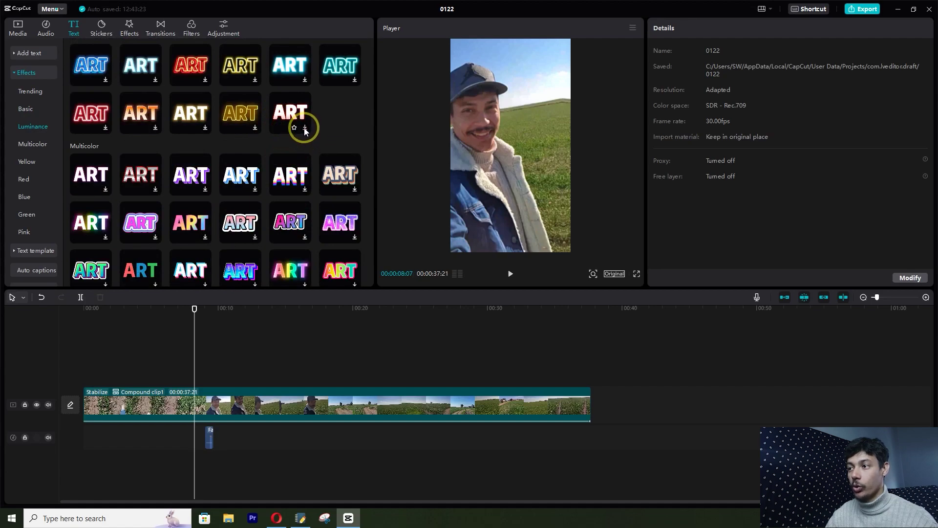
scroll(256, 137, "down", 3)
scroll(256, 136, "down", 6)
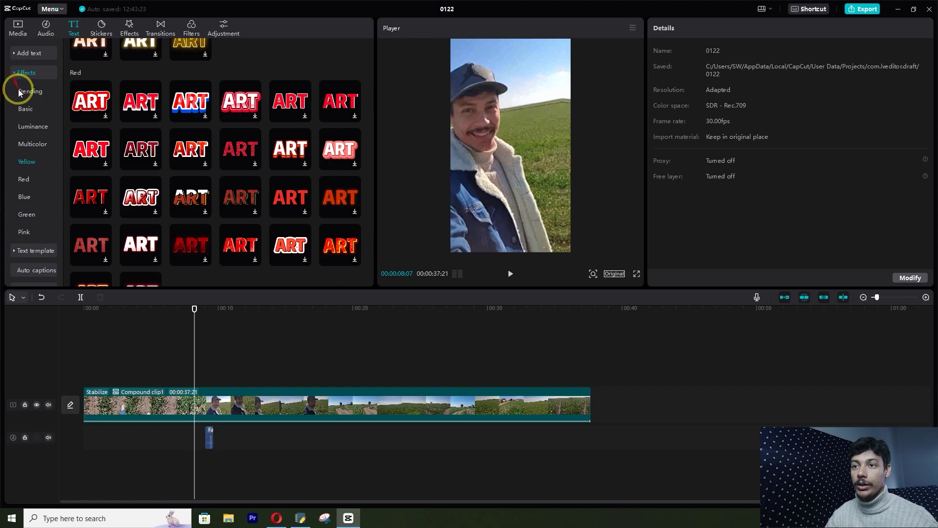
scroll(18, 91, "down", 1)
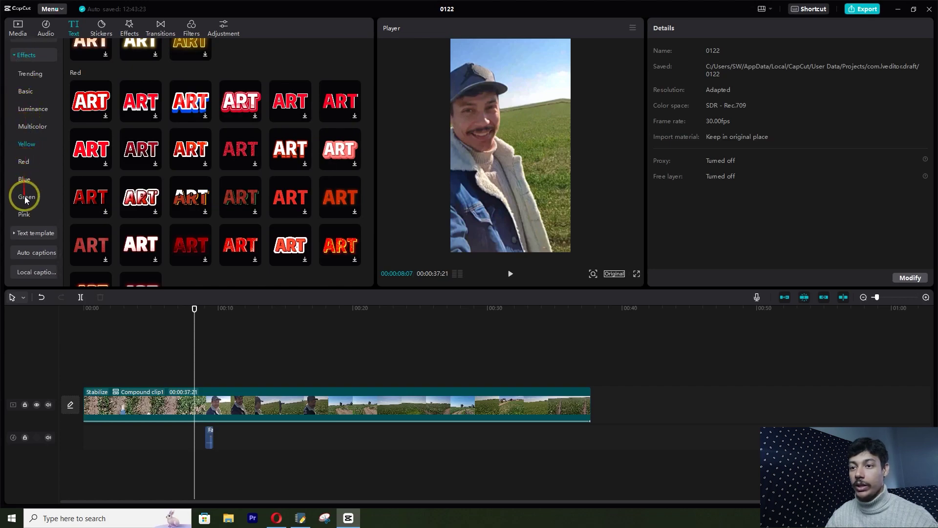
scroll(33, 103, "up", 1)
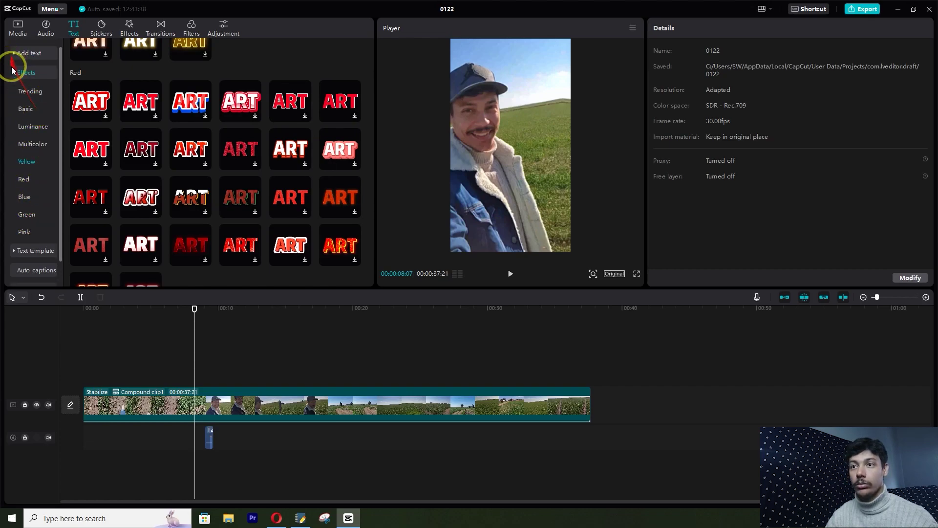
left_click(14, 74)
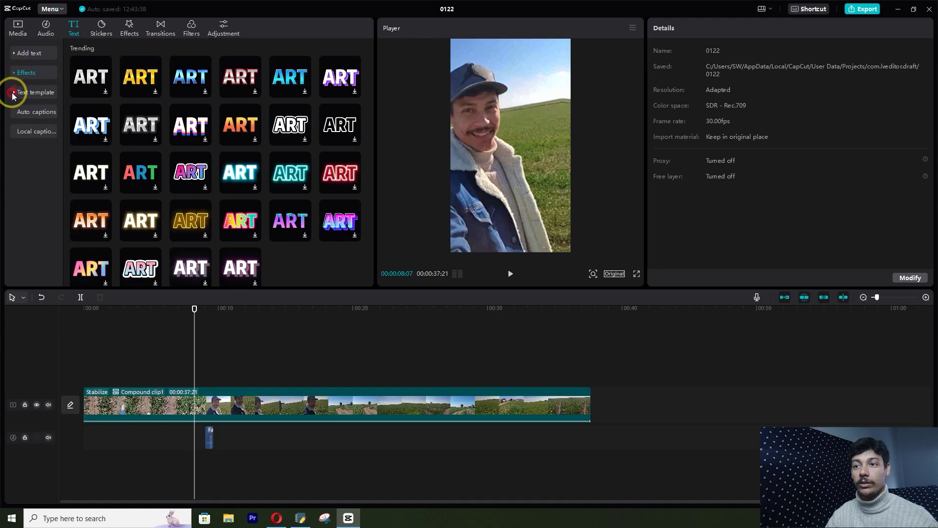
- Browse the text templates, looking through the Trending, Vlog and Spark categories
left_click(12, 93)
scroll(264, 117, "down", 4)
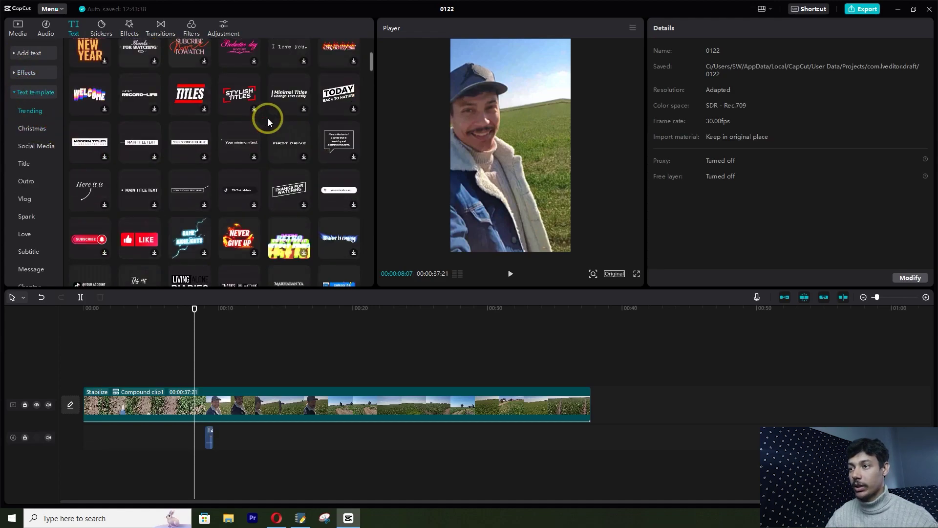
scroll(215, 121, "down", 4)
scroll(40, 148, "down", 2)
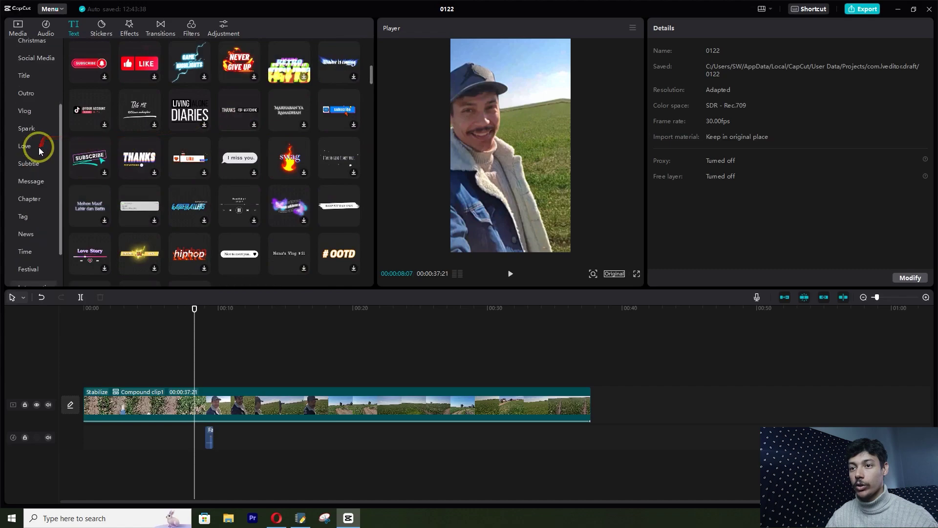
scroll(28, 199, "up", 2)
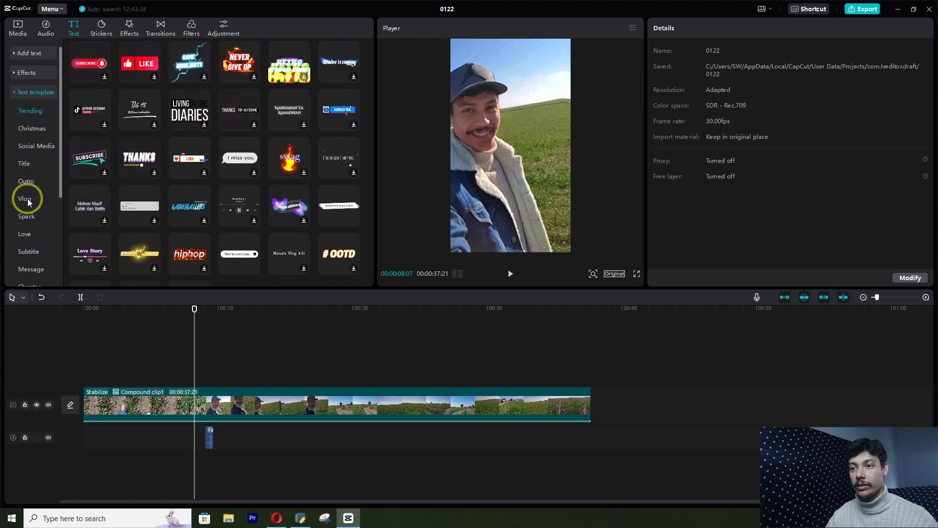
scroll(34, 146, "down", 1)
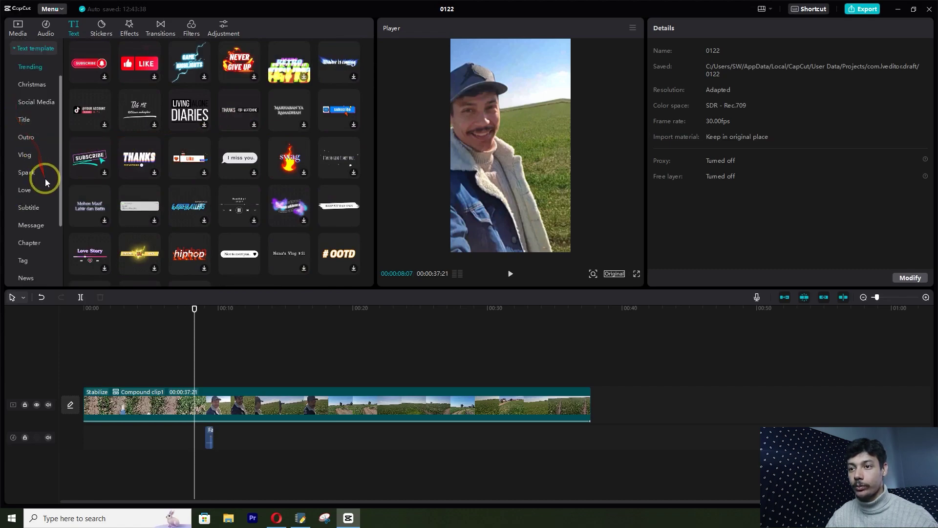
left_click(25, 155)
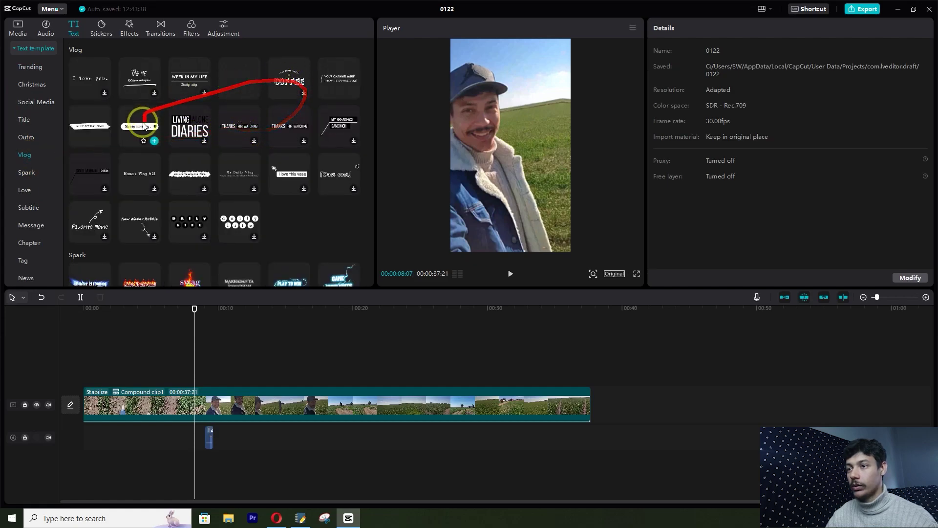
scroll(239, 155, "down", 1)
scroll(239, 154, "down", 1)
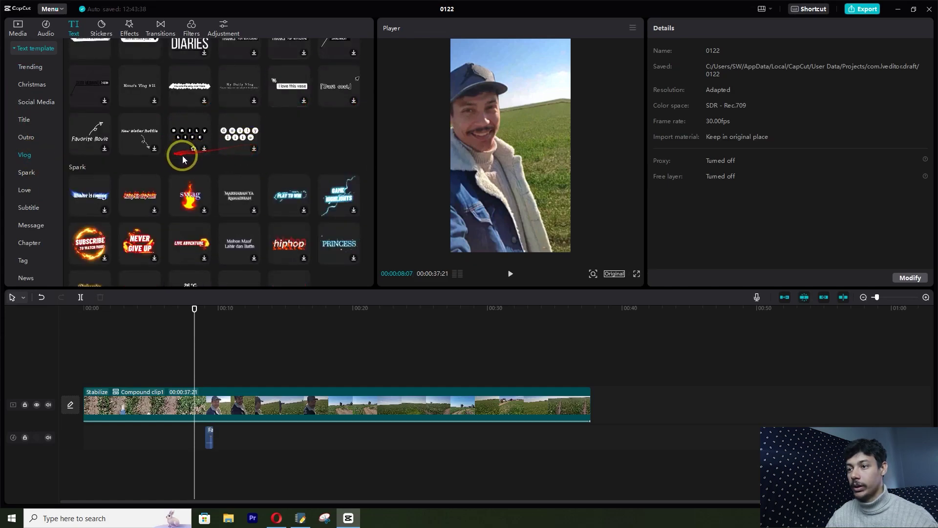
scroll(238, 156, "down", 1)
scroll(224, 166, "down", 1)
- Add the NEVER GIVE UP template from Spark above the video at about 8 seconds and play back its animation
left_click(142, 170)
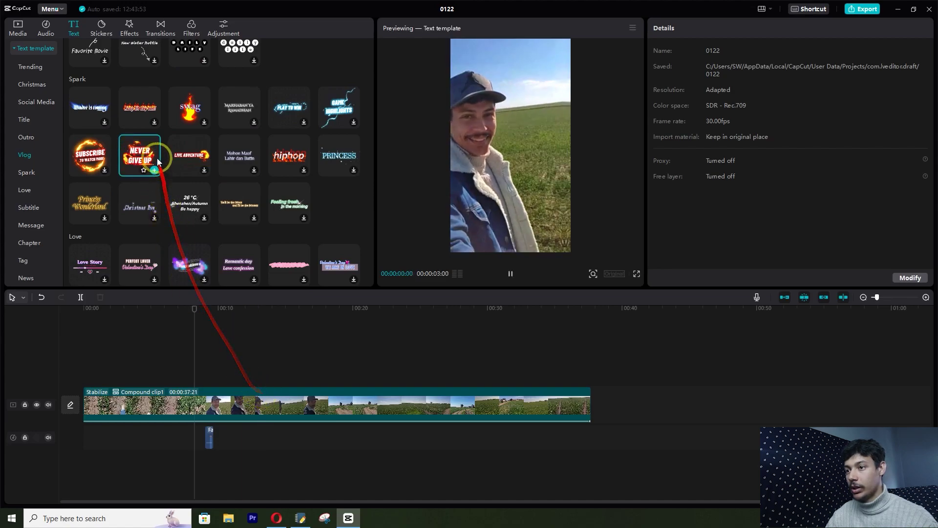
left_click_drag(154, 170, 253, 377)
mouse_move(193, 308)
left_mouse_down()
mouse_move(212, 307)
mouse_move(194, 308)
left_mouse_up()
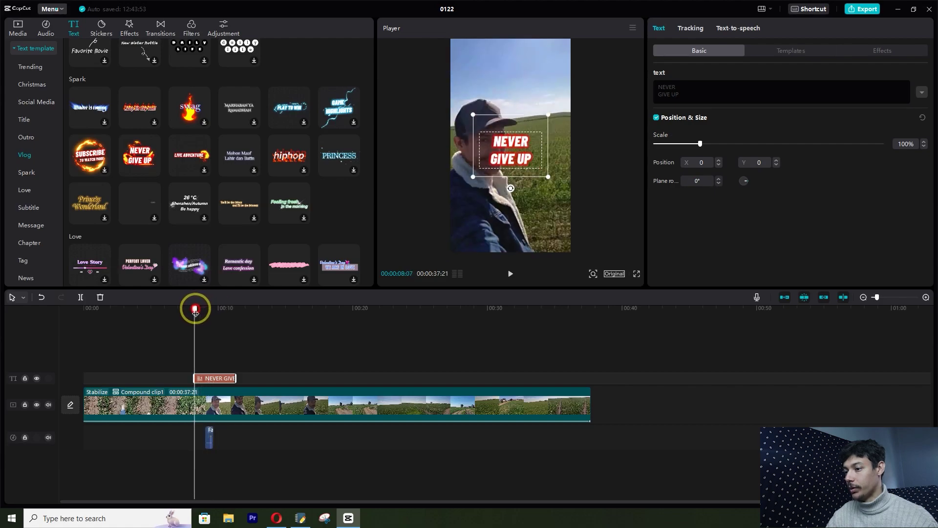
left_click(510, 274)
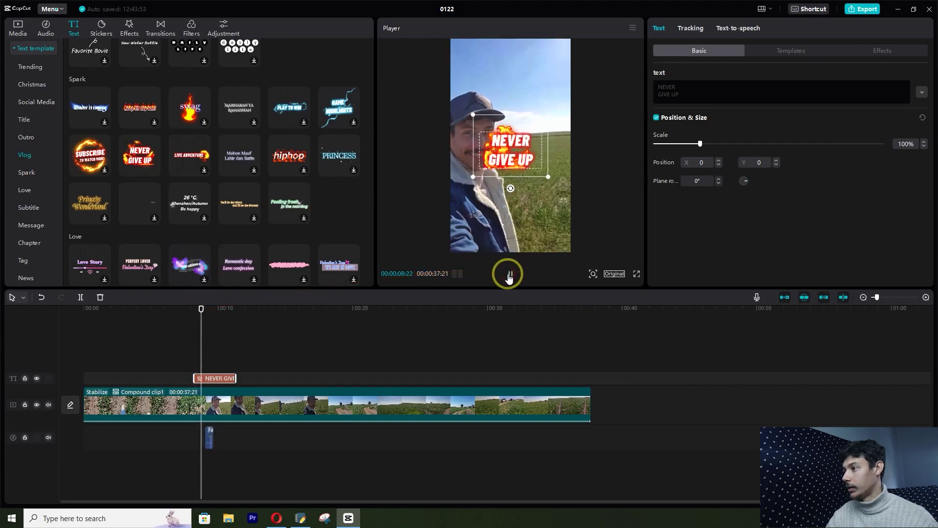
left_click(510, 274)
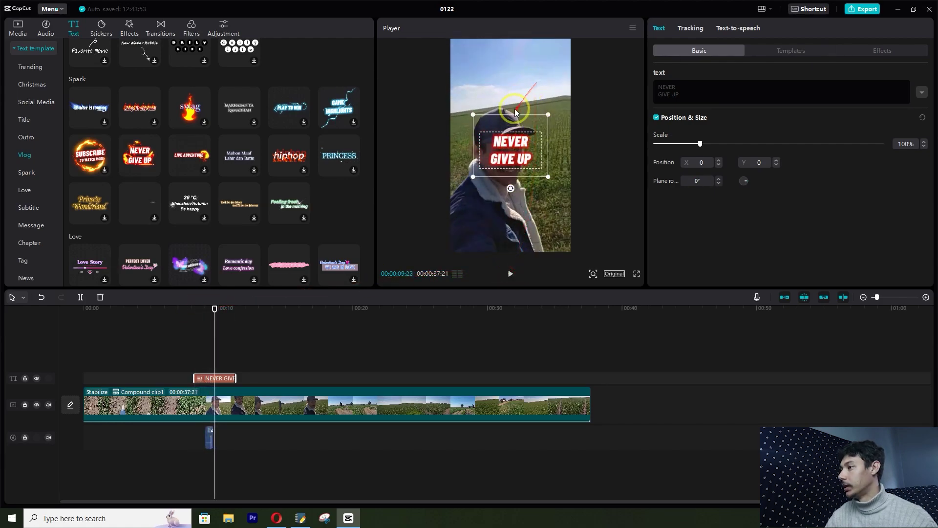
- Enlarge the NEVER GIVE UP template over the video to a 141% scale and select its wording for editing
left_click_drag(473, 115, 454, 100)
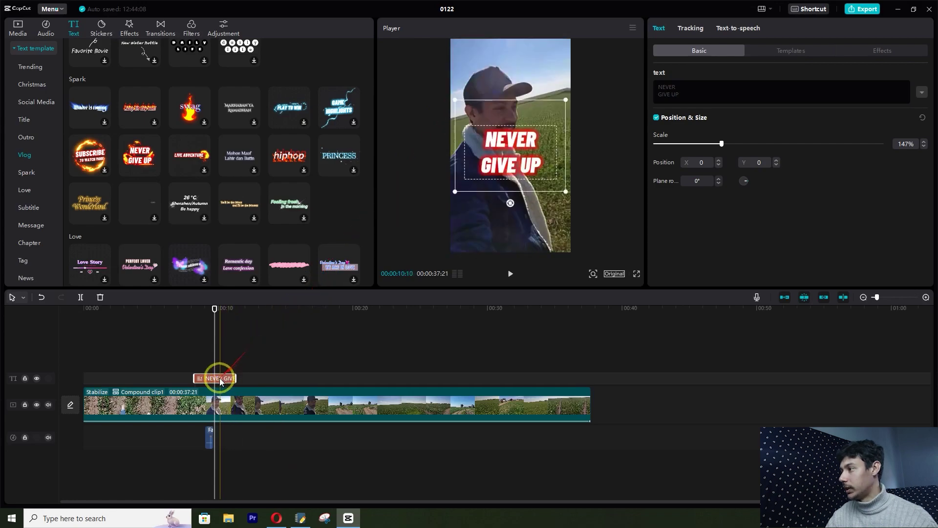
left_click(694, 96)
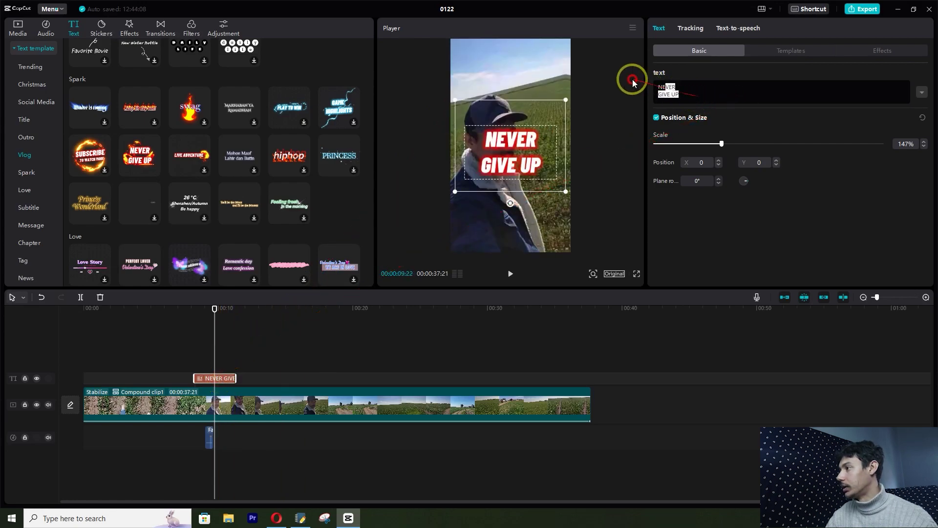
left_click(702, 95)
left_click_drag(702, 96, 643, 77)
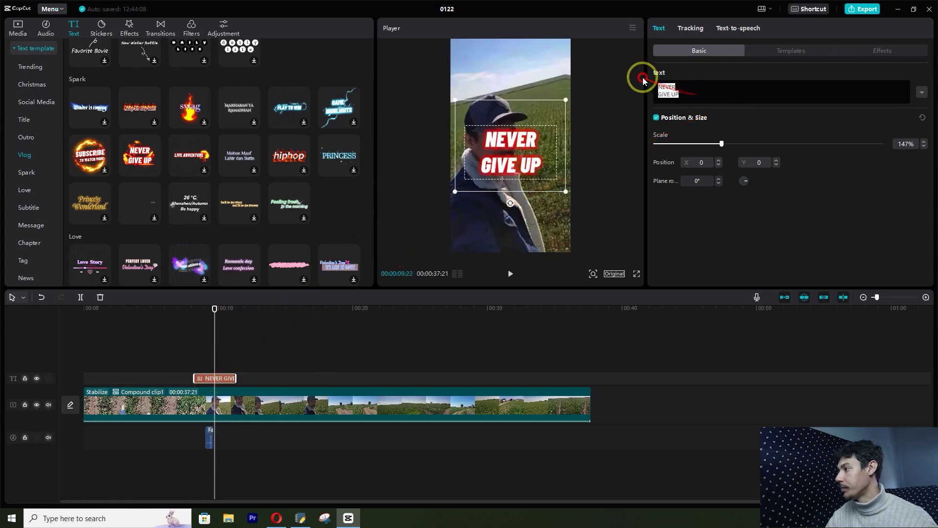
left_click_drag(722, 144, 718, 143)
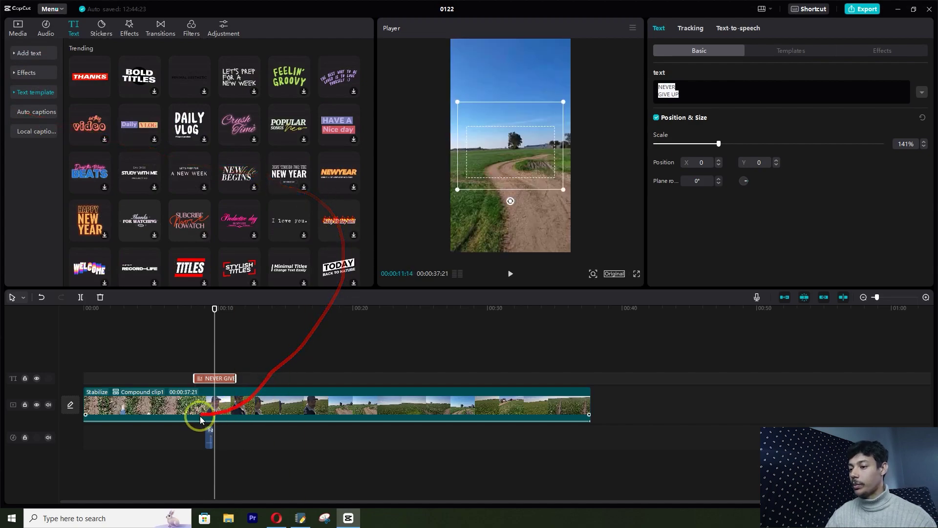
- Delete the NEVER GIVE UP template from the timeline and open the Trending stickers
left_click(224, 381)
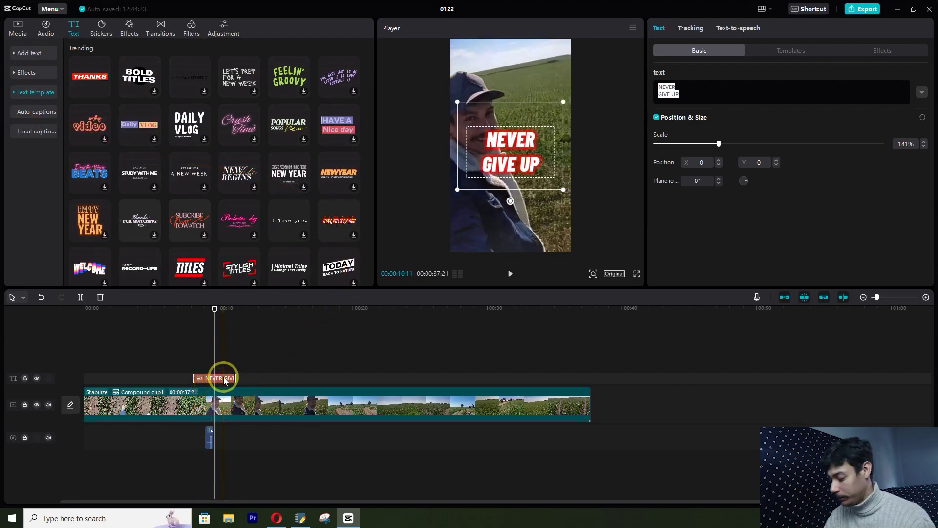
key("Delete")
left_click(99, 27)
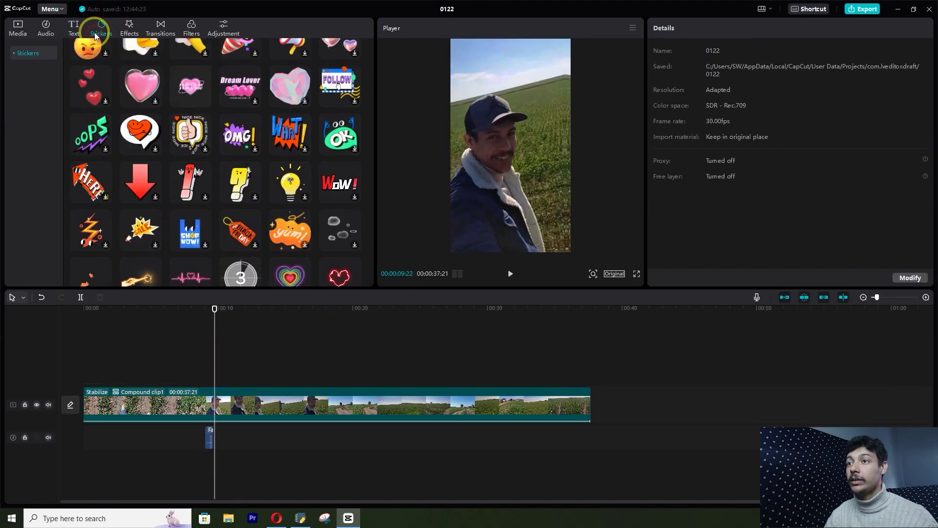
scroll(190, 171, "up", 3)
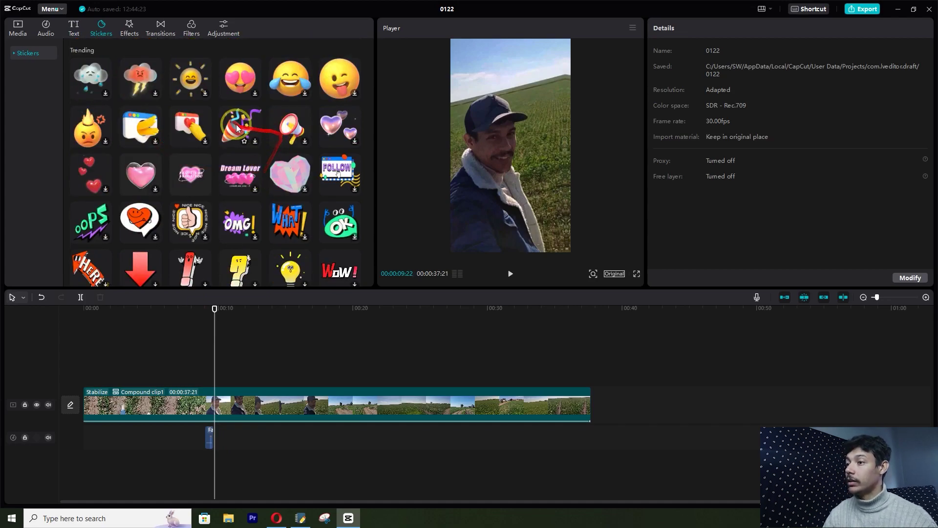
- Add the party popper sticker above the video at about 9 seconds, scaled to 206% low in the frame, and play it back
left_click(254, 141)
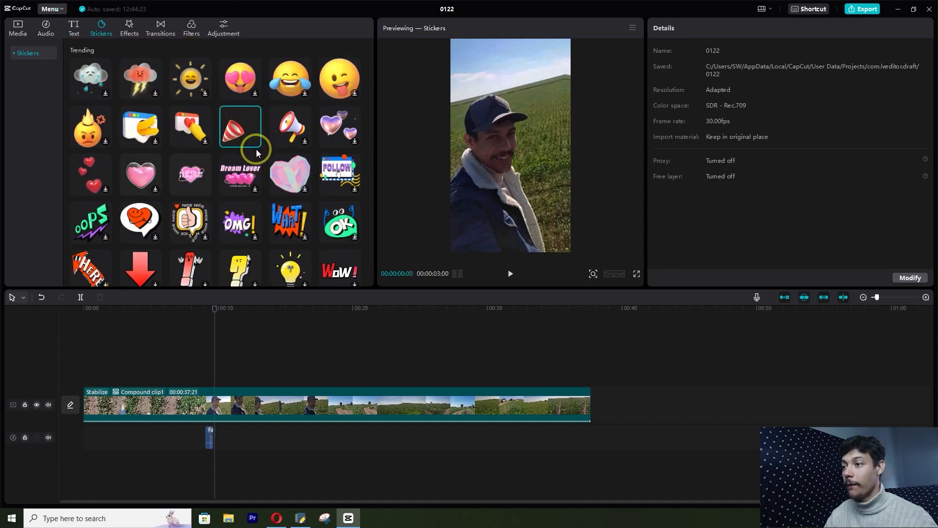
left_click_drag(254, 141, 227, 382)
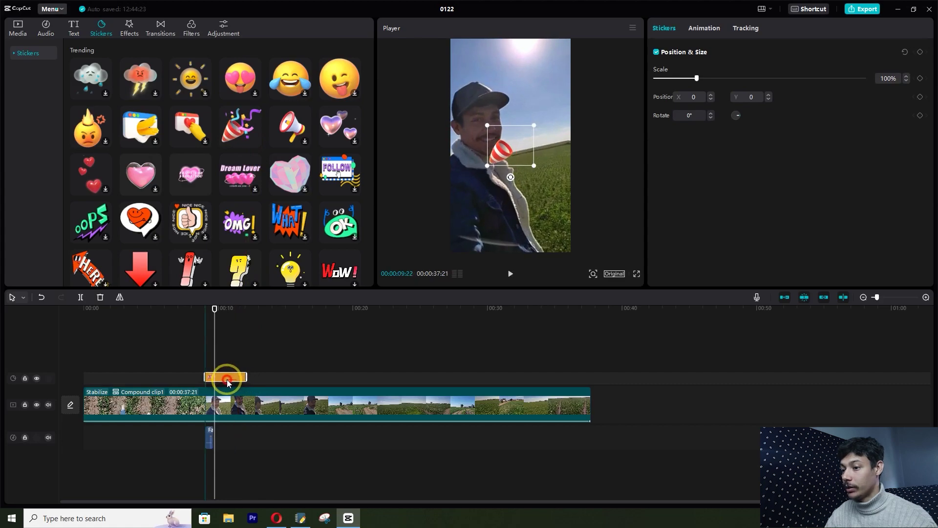
left_click_drag(533, 168, 559, 243)
left_click_drag(214, 309, 203, 309)
left_click(510, 273)
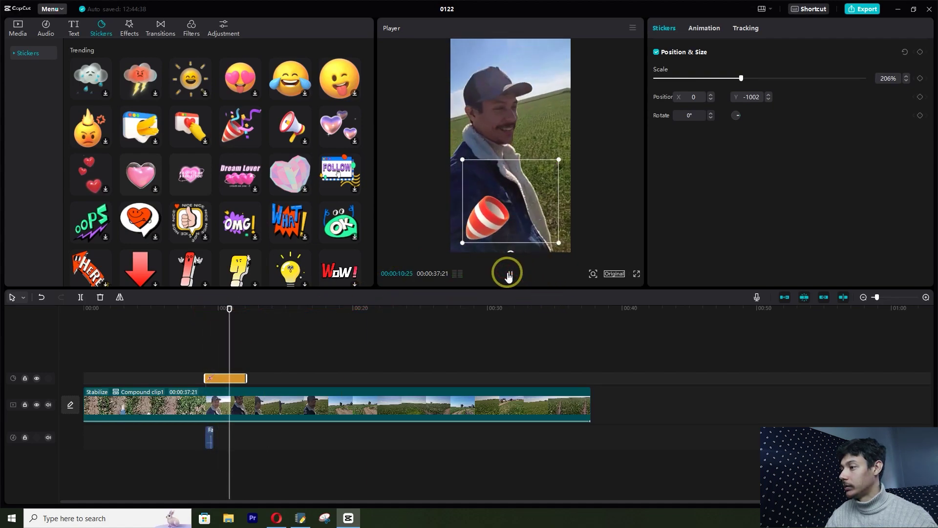
left_click(226, 360)
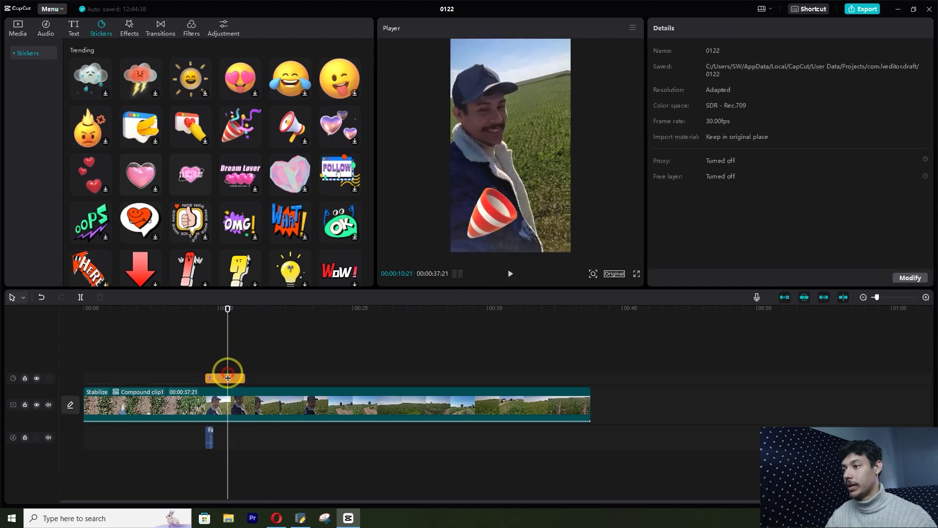
- Look through the Trending stickers, the list of sticker categories and the Sketch stickers
scroll(280, 171, "down", 10)
left_click(19, 61)
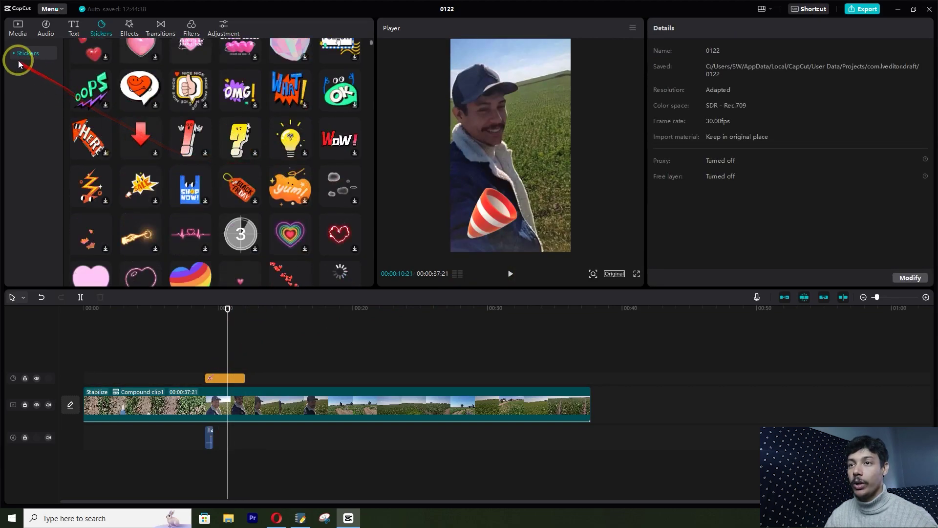
left_click(14, 54)
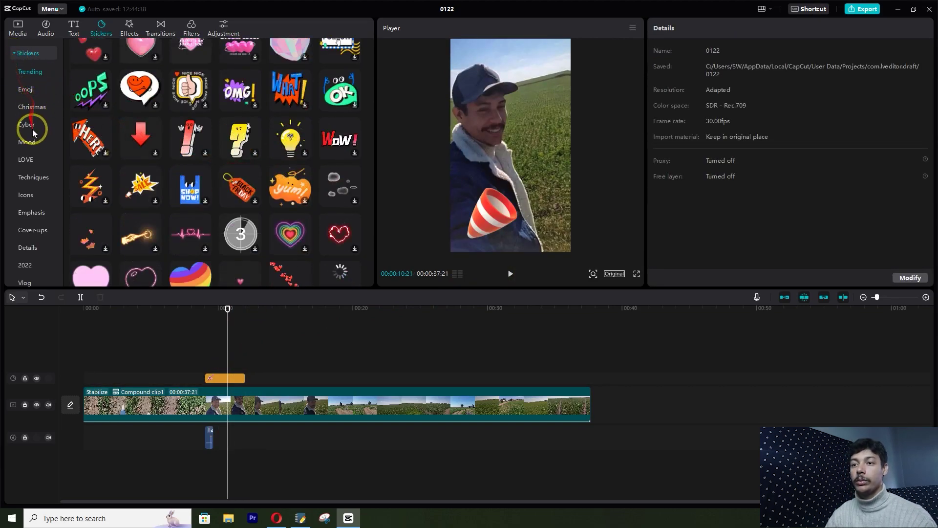
scroll(31, 139, "down", 5)
scroll(32, 140, "down", 5)
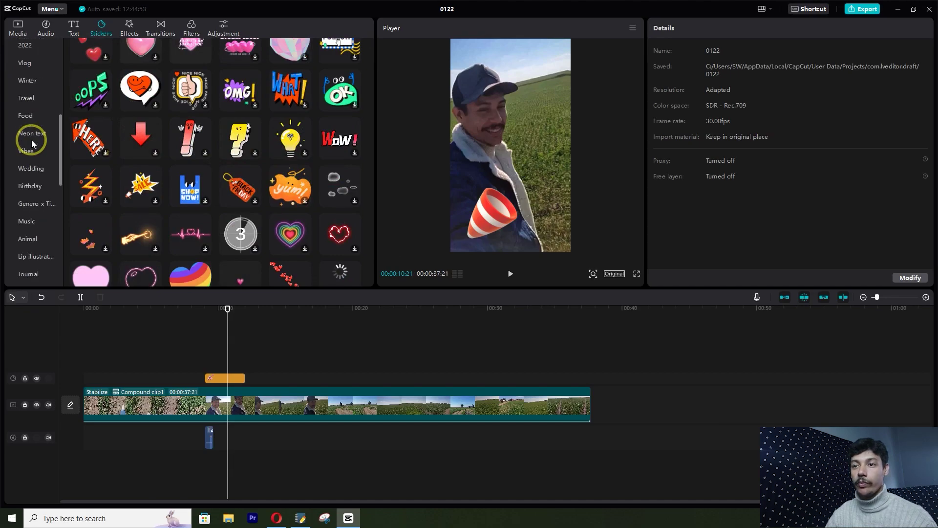
left_click(33, 151)
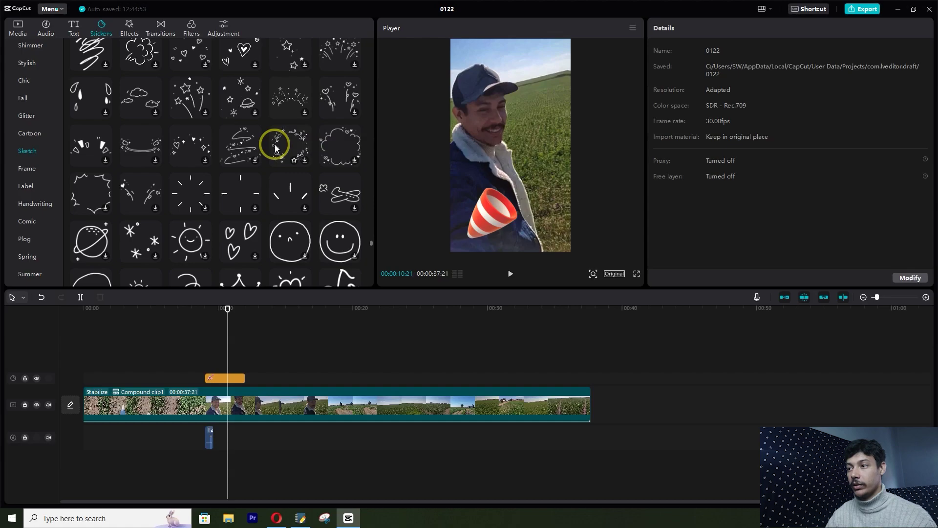
scroll(147, 147, "down", 5)
scroll(44, 161, "up", 10)
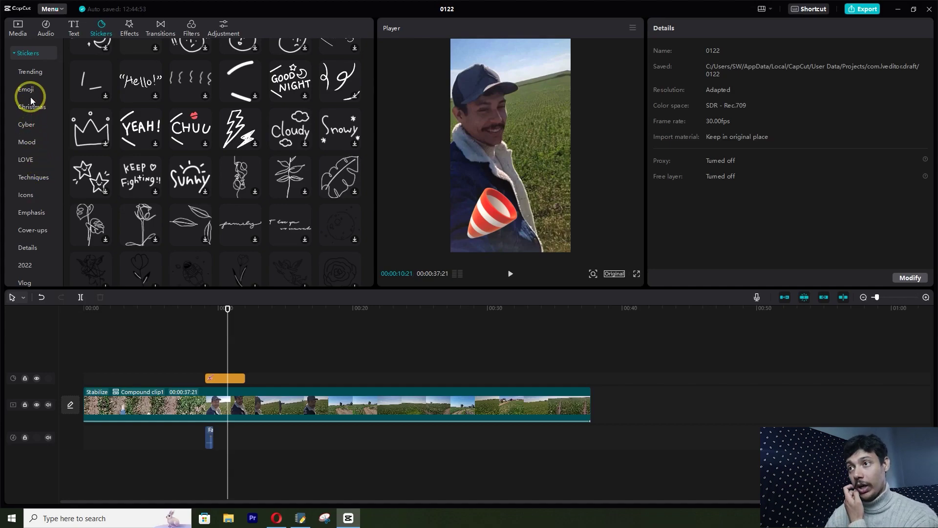
- Delete the party popper sticker and the audio clip from the timeline and open the Trending video effects
left_click(242, 378)
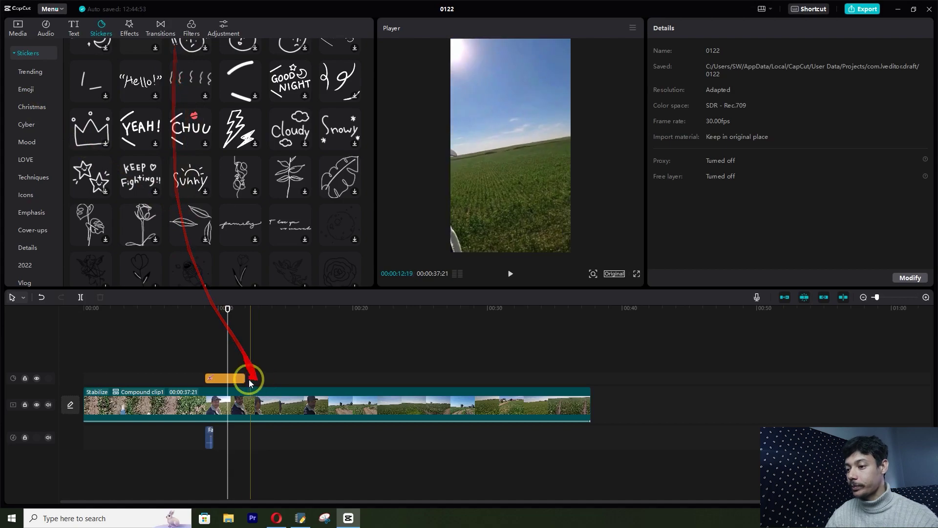
key("Delete")
left_click(129, 27)
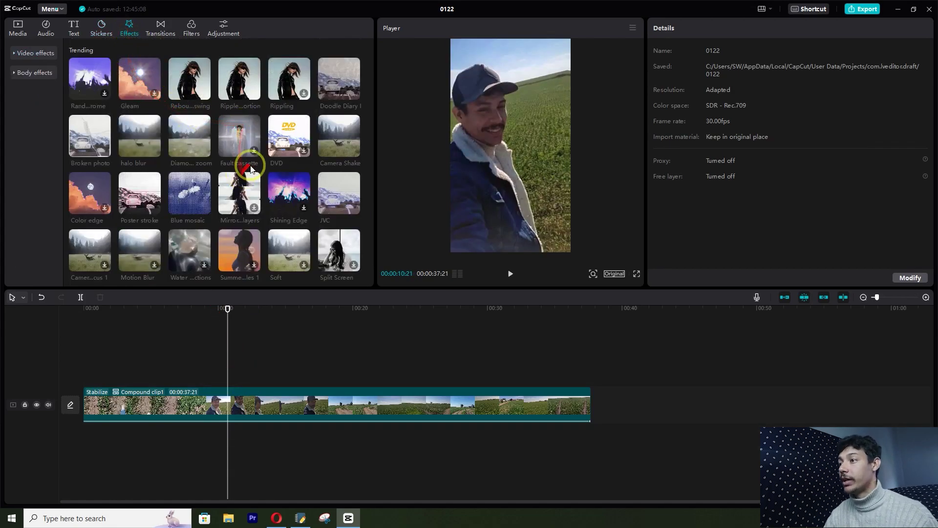
- Try the Doodle Diary I effect on the video at about 10 seconds in playback and delete it again
left_click(273, 403)
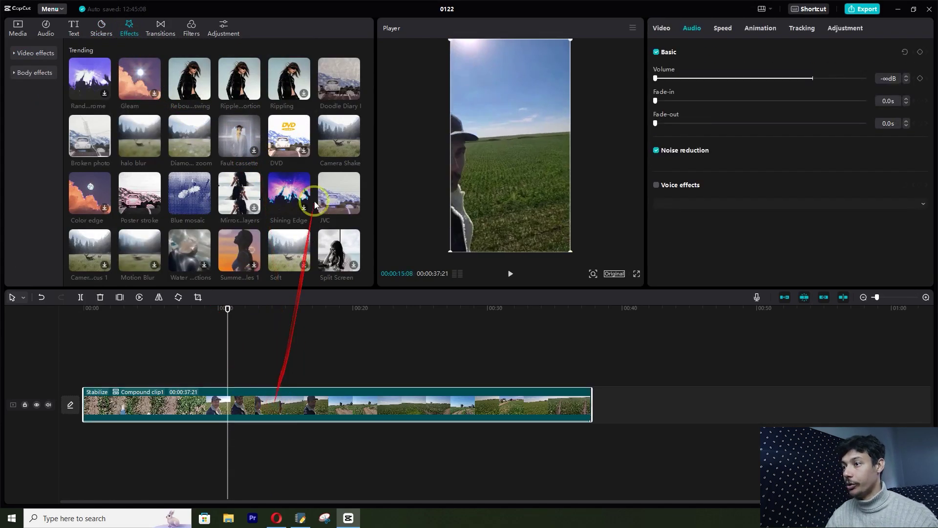
left_click(354, 95)
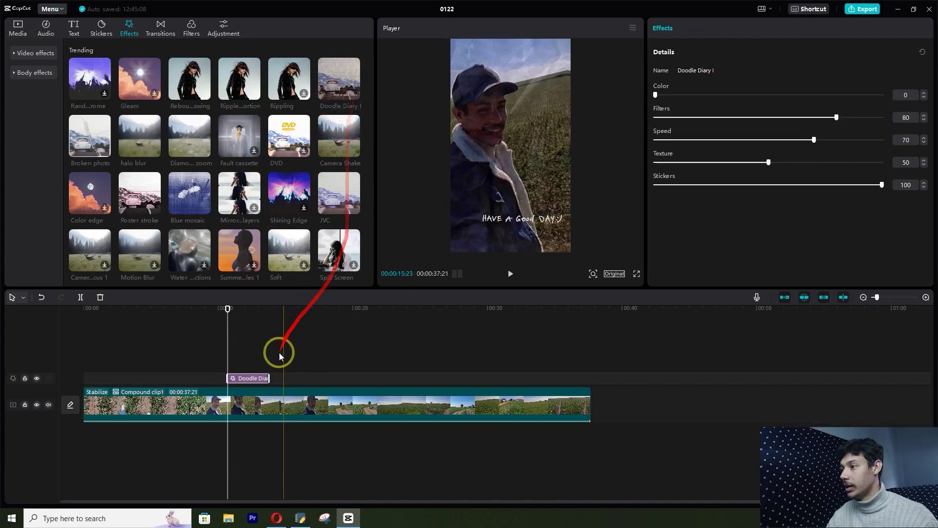
left_click(511, 275)
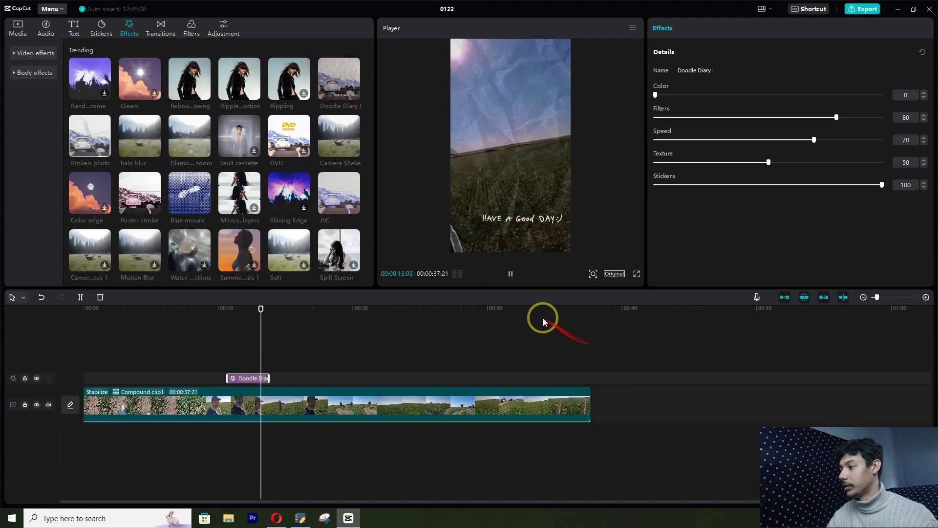
left_click(251, 377)
key("Delete")
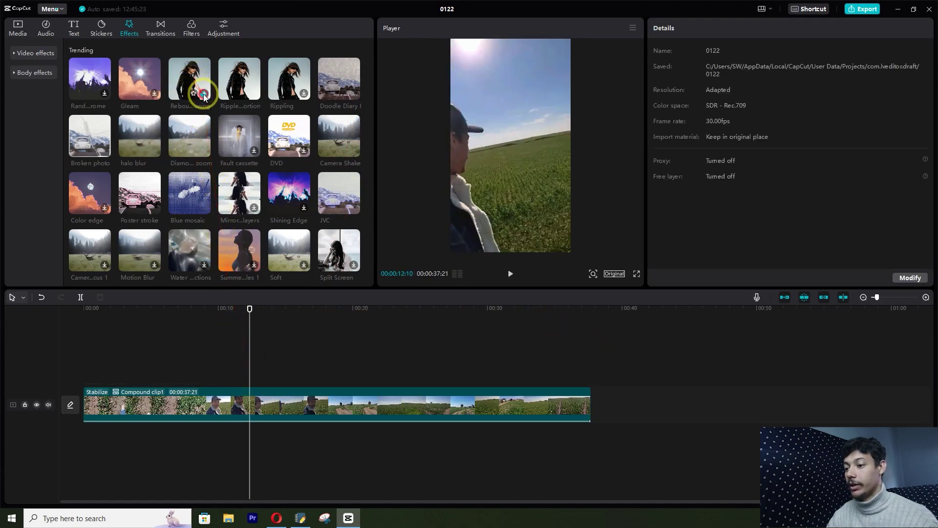
- Try the Rebound swing effect on the video at about 12 seconds in playback and delete it again
left_click(203, 94)
left_click(510, 274)
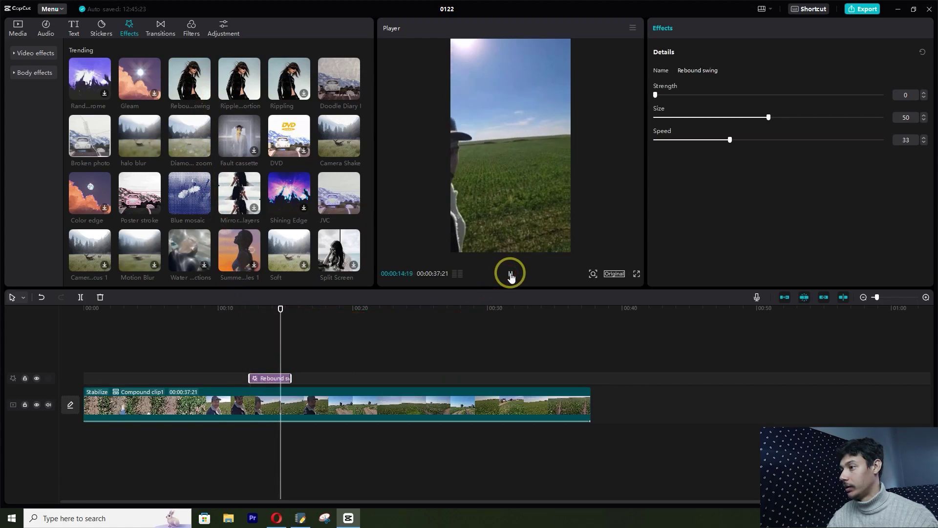
key("Delete")
- Try the Gleam effect on the video at about 17 seconds in playback and delete it again
left_click(143, 96)
left_click_drag(148, 93, 225, 161)
left_click(153, 85)
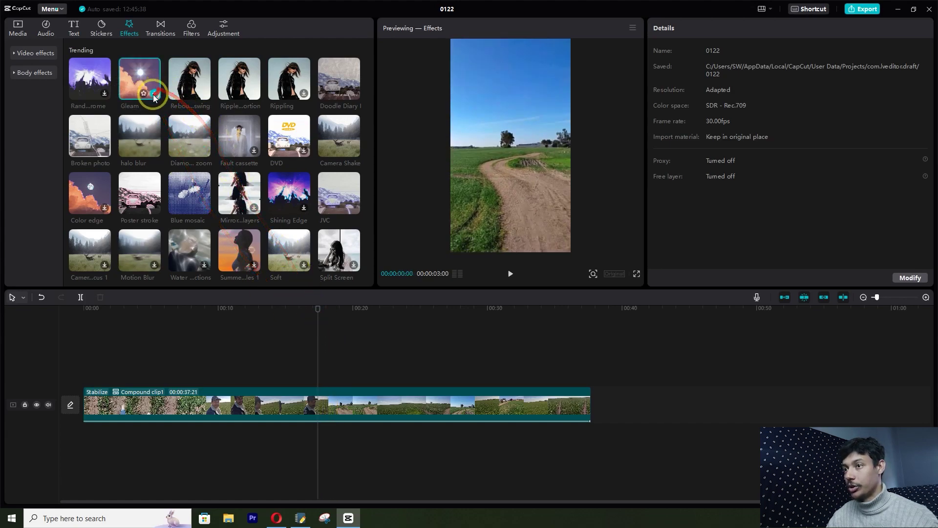
left_click(511, 274)
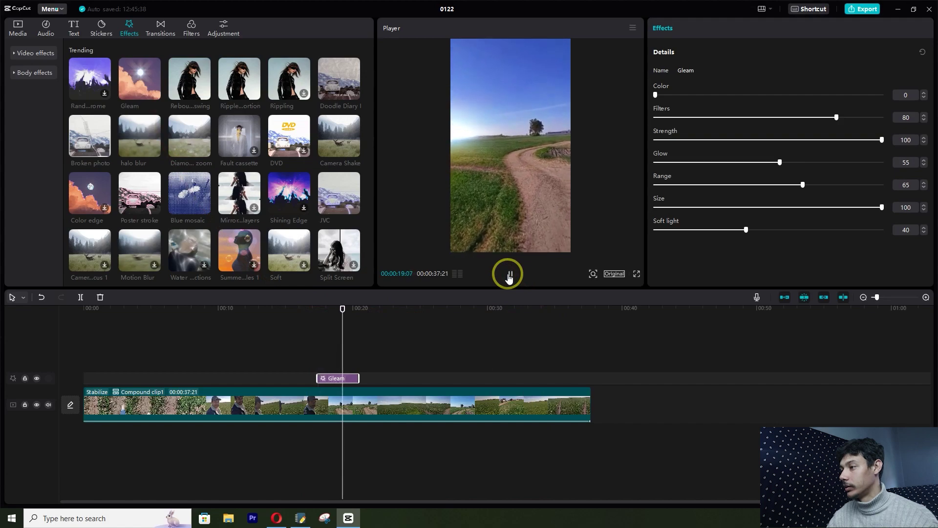
left_click(510, 275)
key("Delete")
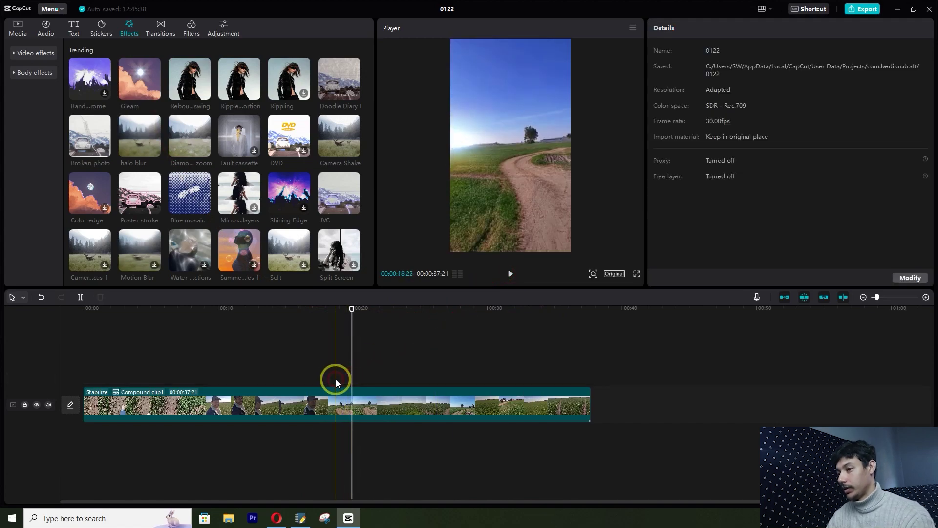
- Look through the Trending video effects, the video effect categories and the Trending body effects
scroll(303, 157, "down", 5)
scroll(271, 166, "down", 4)
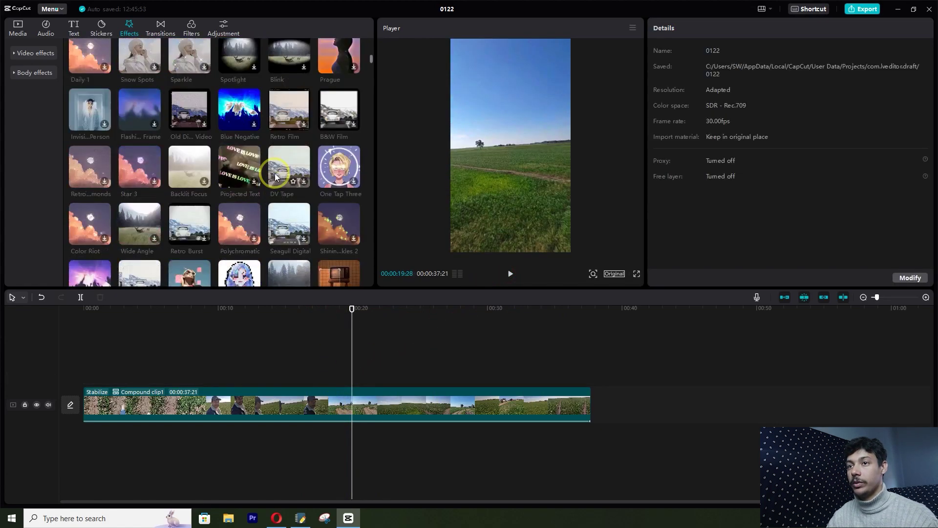
left_click(16, 55)
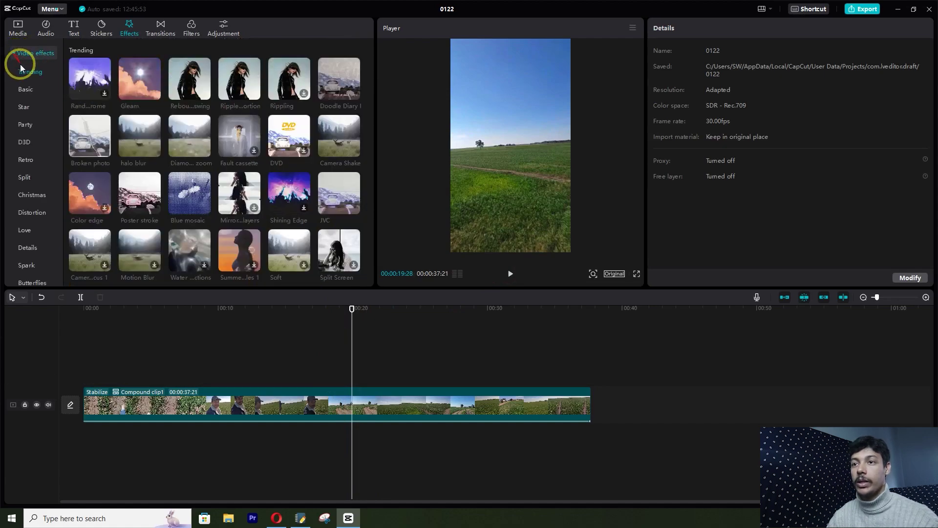
scroll(32, 109, "down", 3)
scroll(24, 88, "up", 3)
left_click(15, 53)
left_click(12, 77)
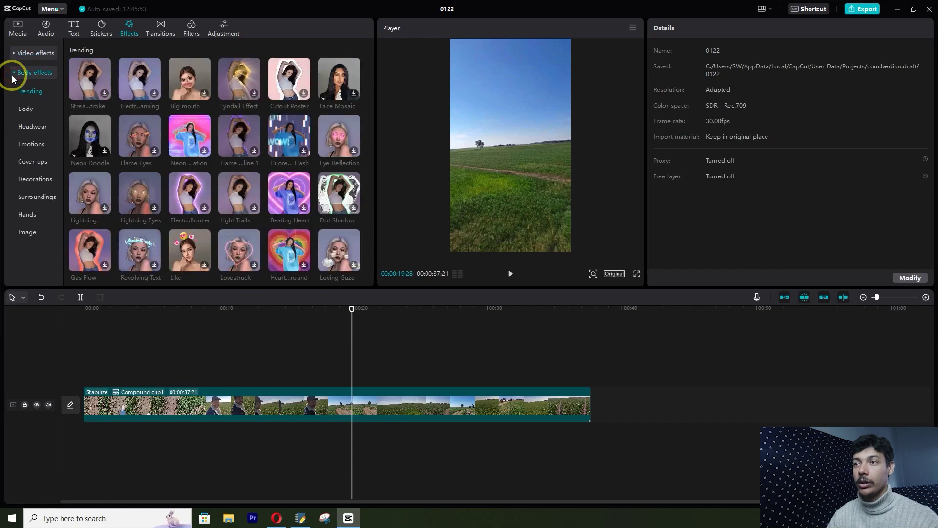
scroll(193, 147, "down", 5)
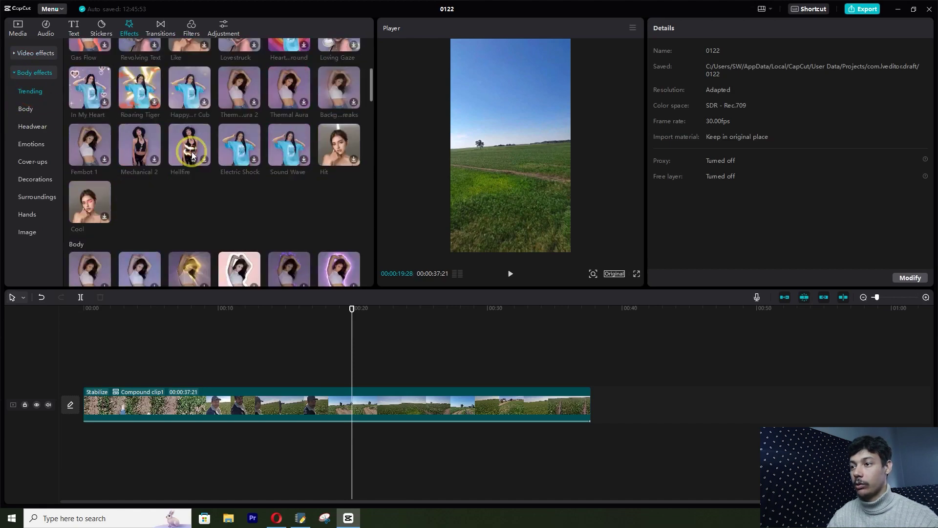
scroll(191, 156, "up", 3)
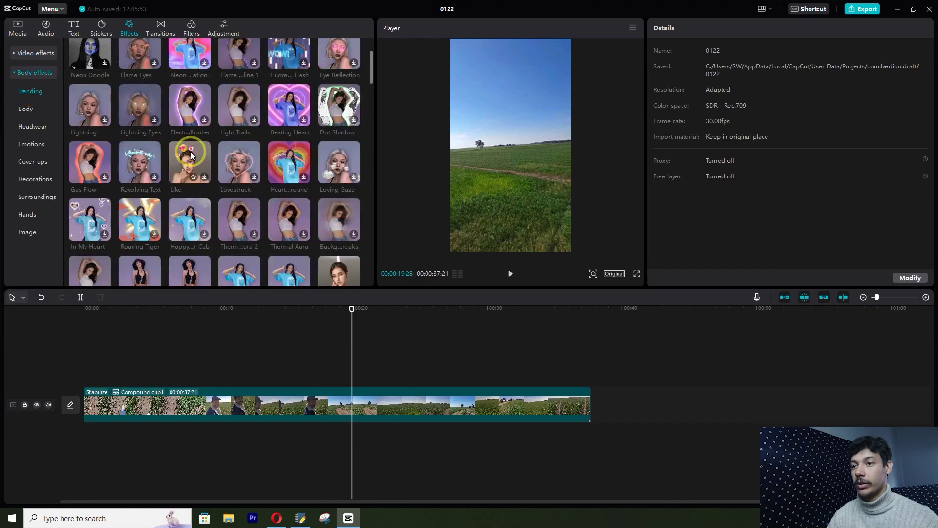
left_click(14, 74)
- Open the Basic transitions and split the compound clip at about 13 and 15 seconds
left_click(161, 30)
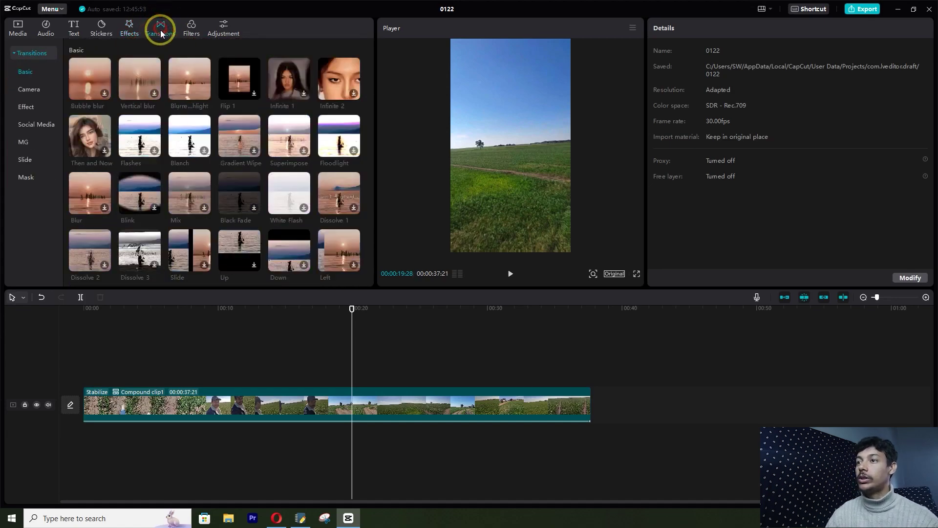
left_click(391, 405)
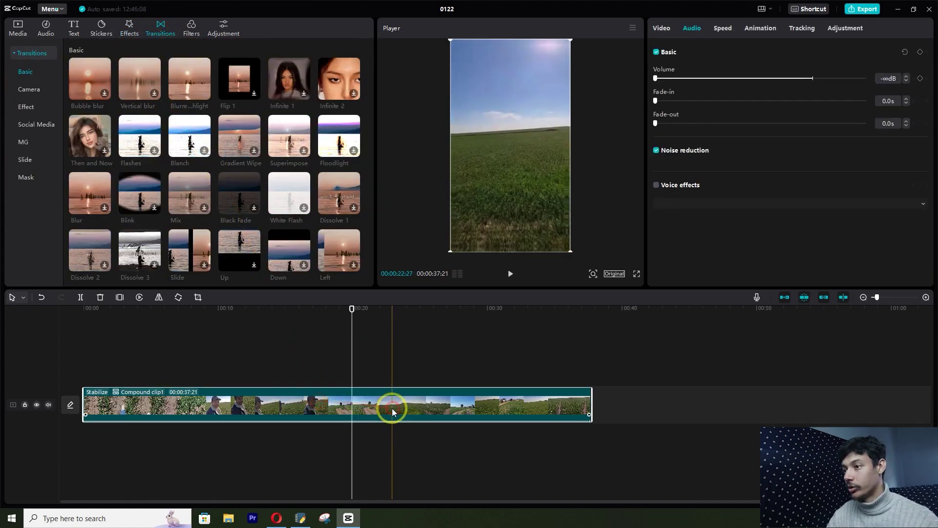
left_click_drag(142, 398, 329, 409)
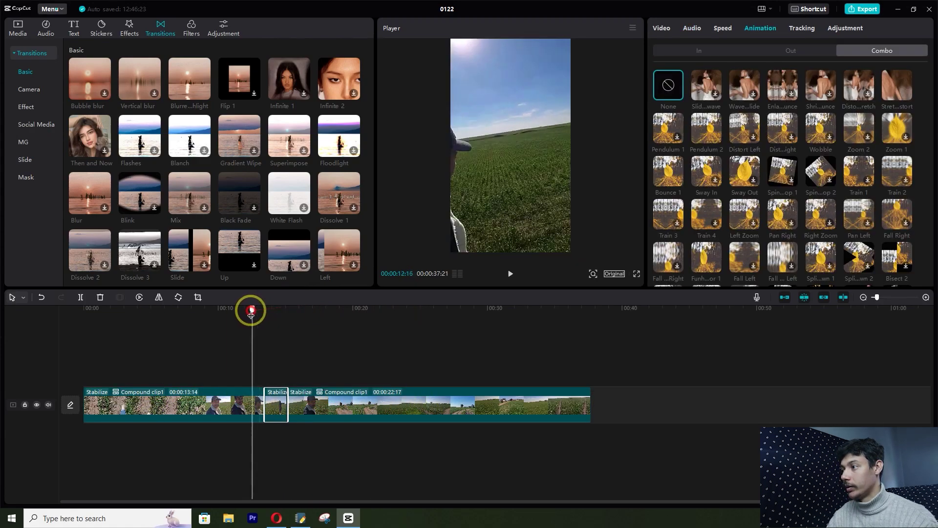
left_click_drag(251, 308, 250, 314)
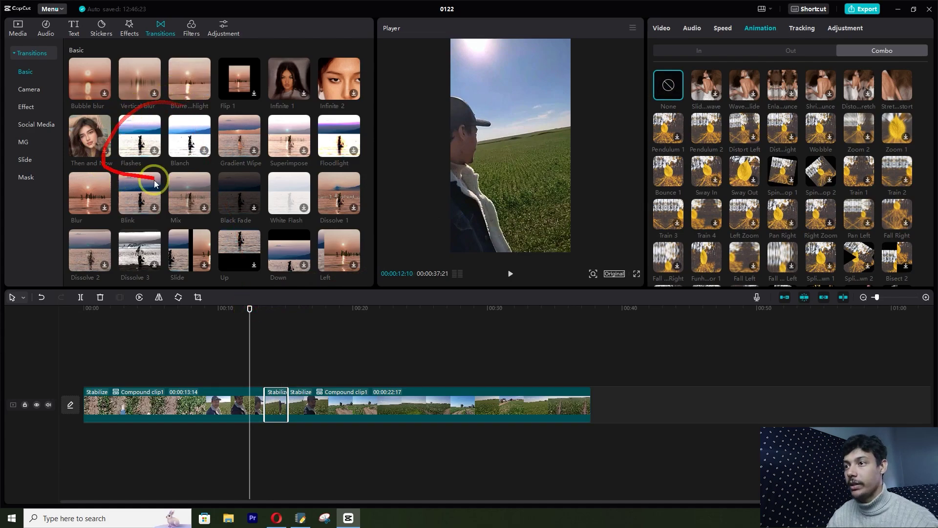
- Look through the Basic, Camera, Effect, Social Media, MG, Slide and Mask transition categories, ending on the Camera transitions
scroll(210, 137, "down", 5)
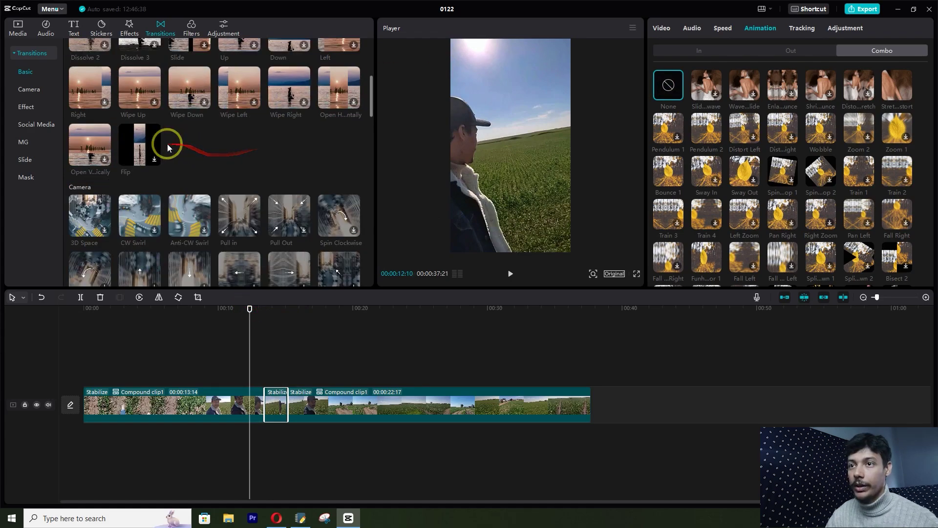
left_click(28, 90)
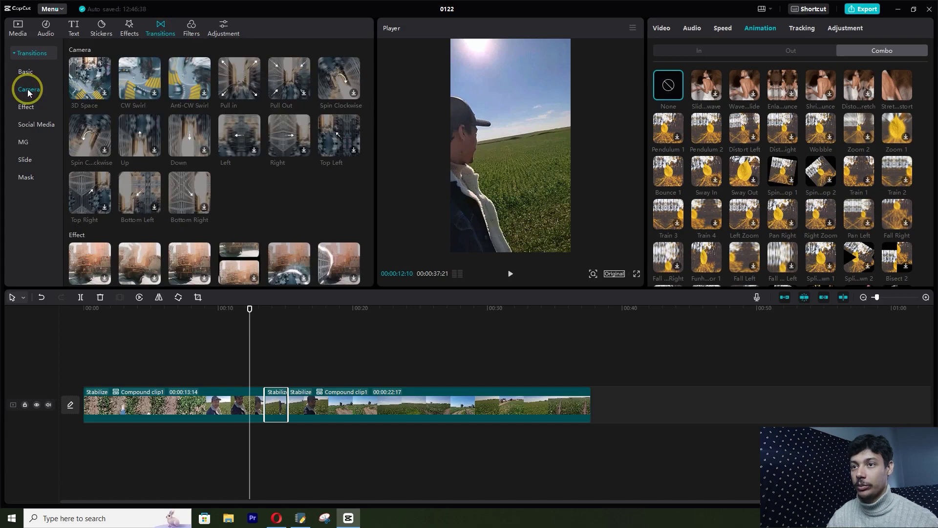
left_click(28, 106)
left_click(27, 72)
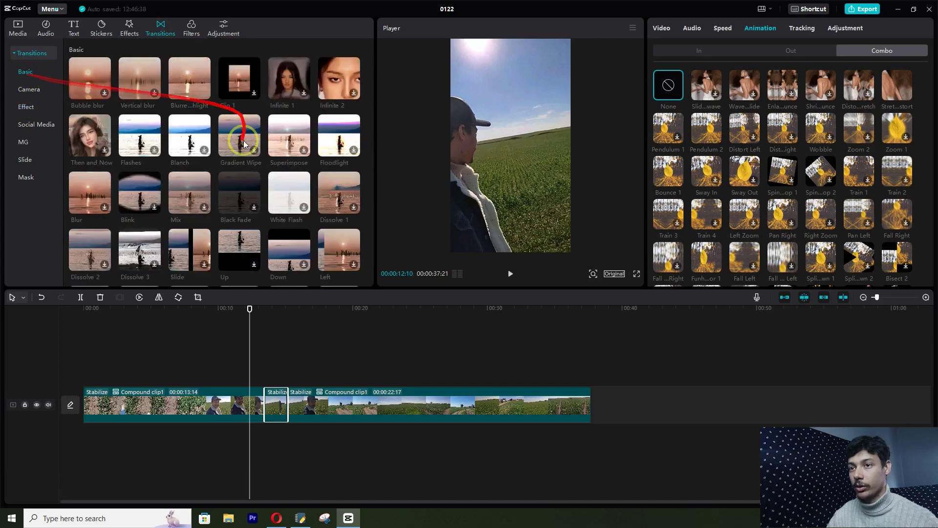
left_click(39, 127)
left_click(21, 143)
scroll(150, 152, "down", 1)
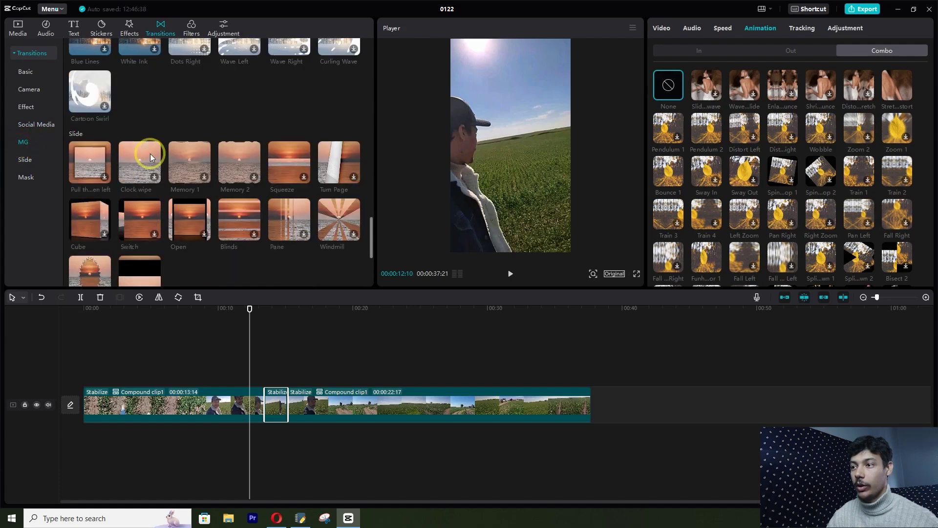
left_click(24, 160)
left_click(23, 178)
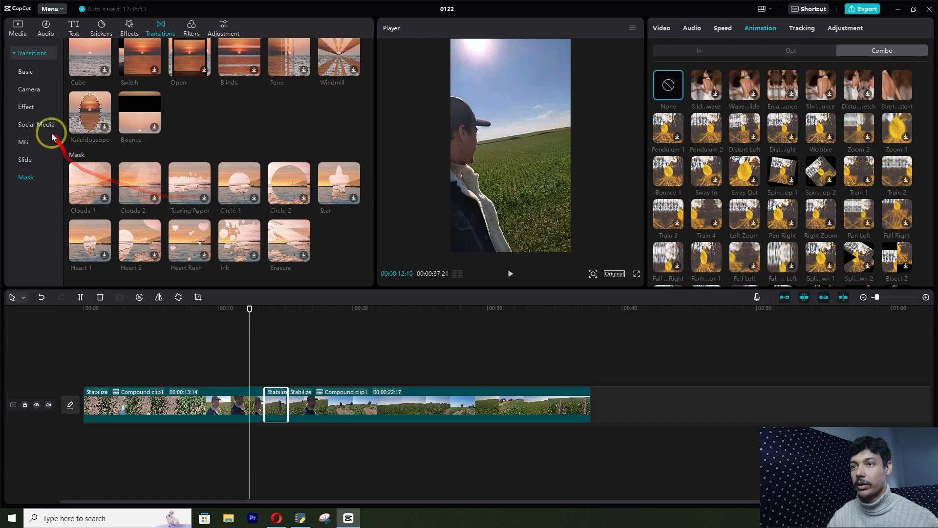
left_click(23, 93)
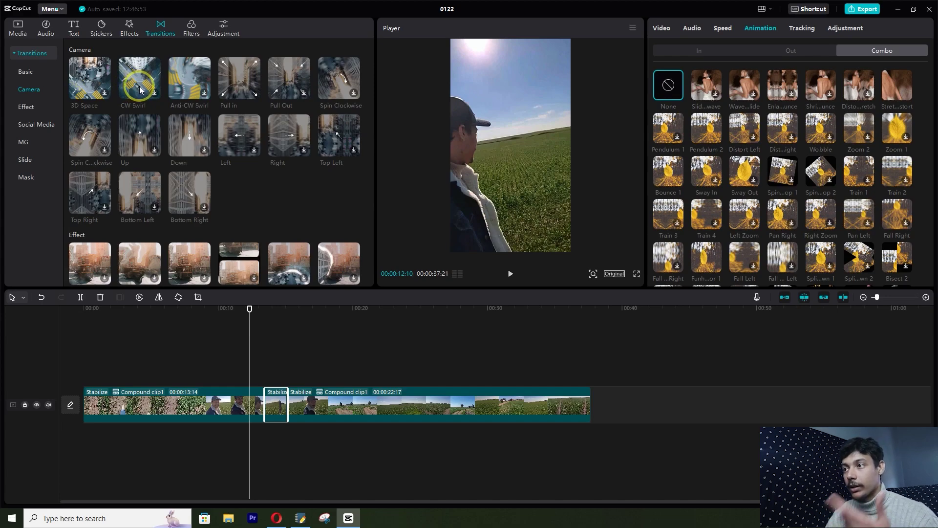
- Try the Anti-CW Swirl transition at the cut at about 13 seconds and play the video from about 12 seconds
left_click(204, 92)
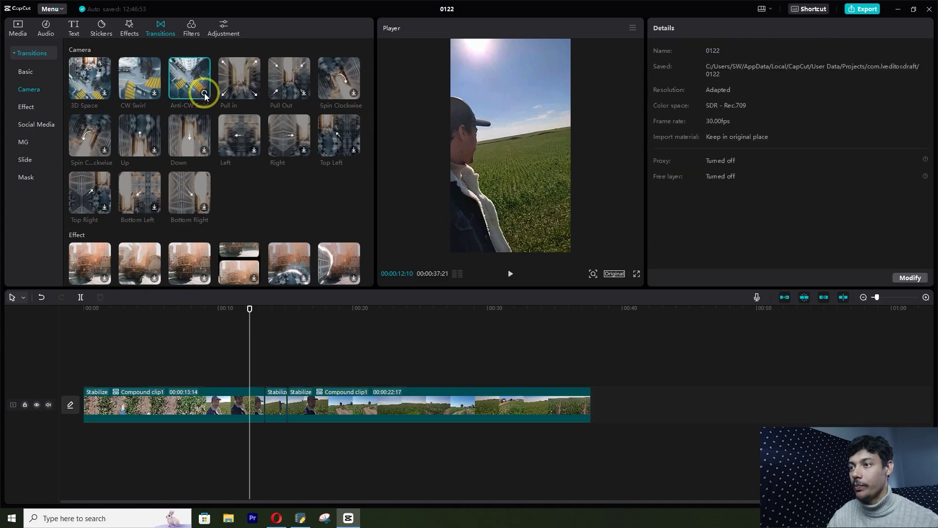
left_click(204, 92)
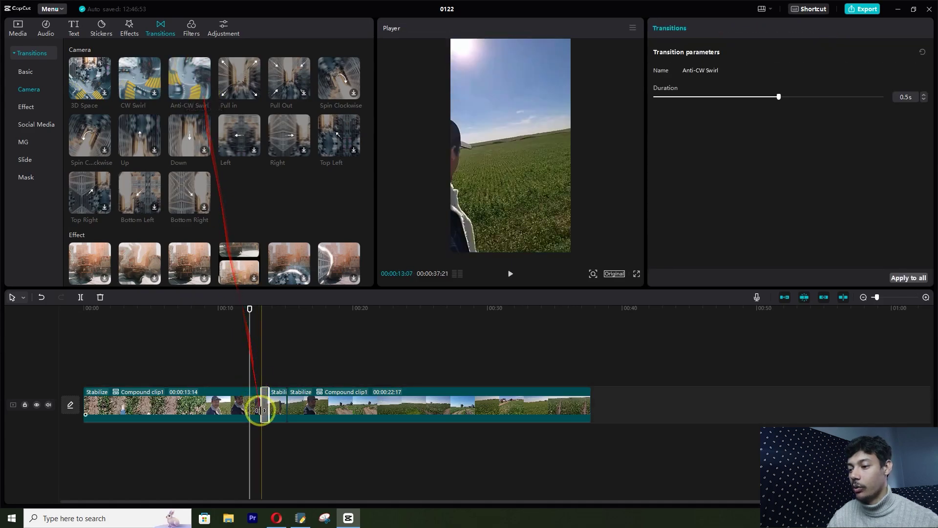
left_click(250, 309)
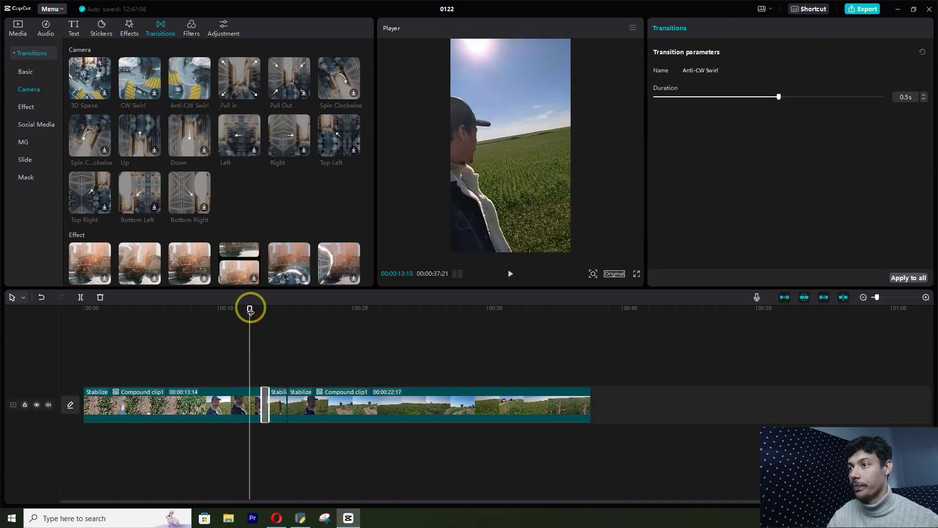
mouse_move(249, 309)
left_mouse_down()
mouse_move(272, 308)
mouse_move(251, 308)
left_mouse_up()
left_click(510, 274)
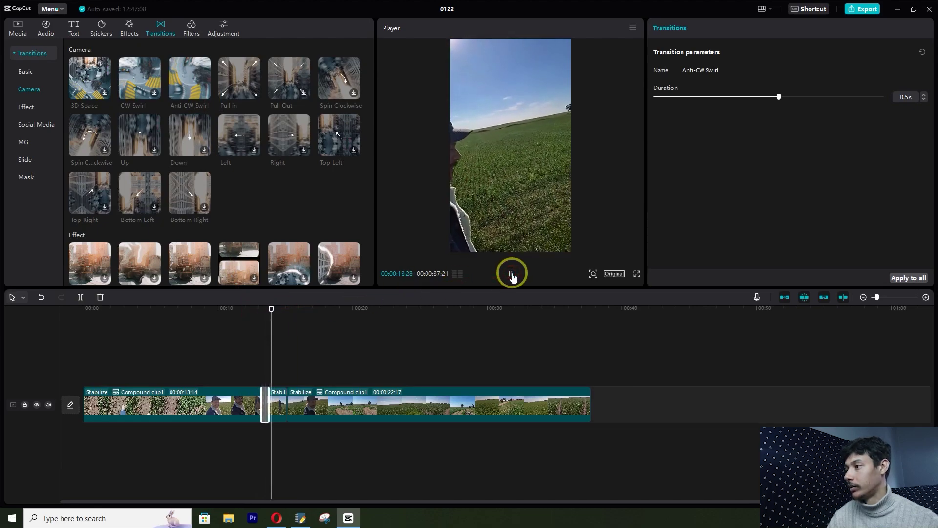
- Stop the playback and split the last clip at about 16 seconds
left_click(511, 273)
left_click(306, 404)
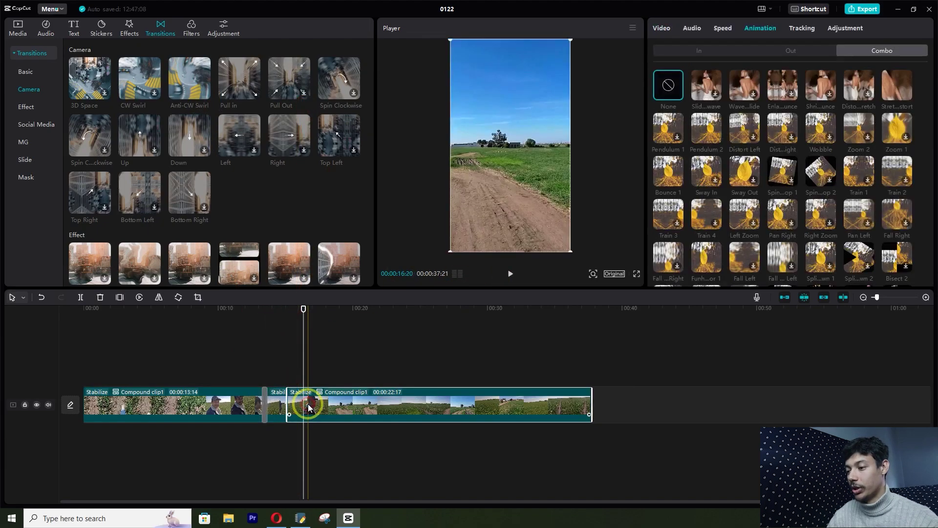
key("ctrl+b")
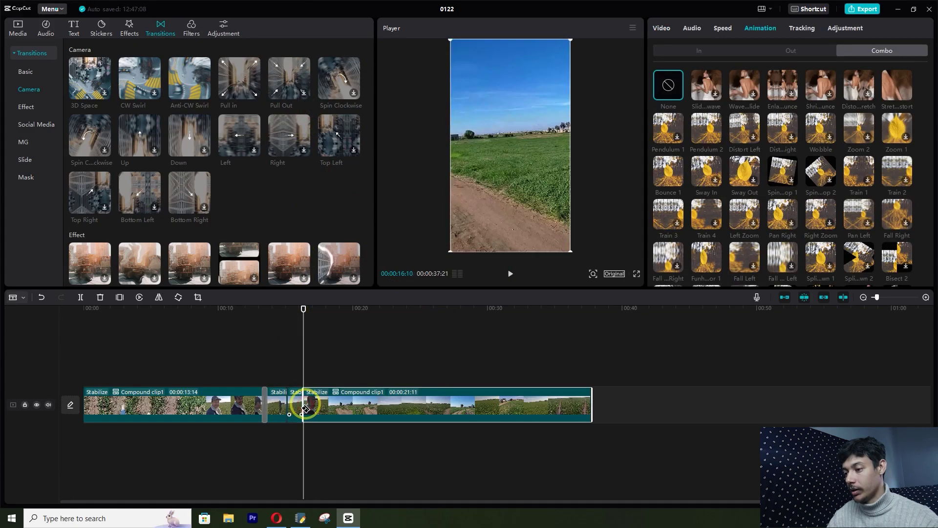
- Try the Bottom Right camera transition at the cut at about 16 seconds and preview it in playback
left_click(204, 209)
left_click(204, 207)
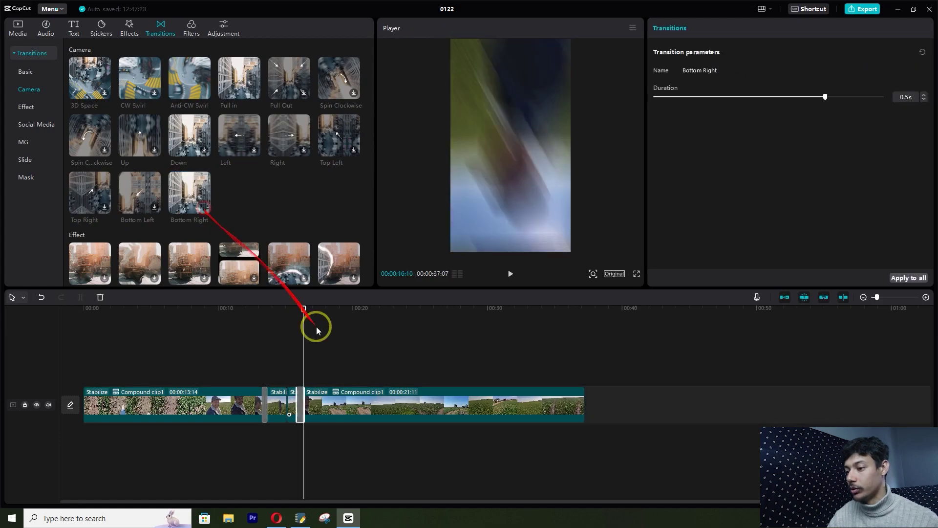
left_click(291, 309)
left_click(509, 275)
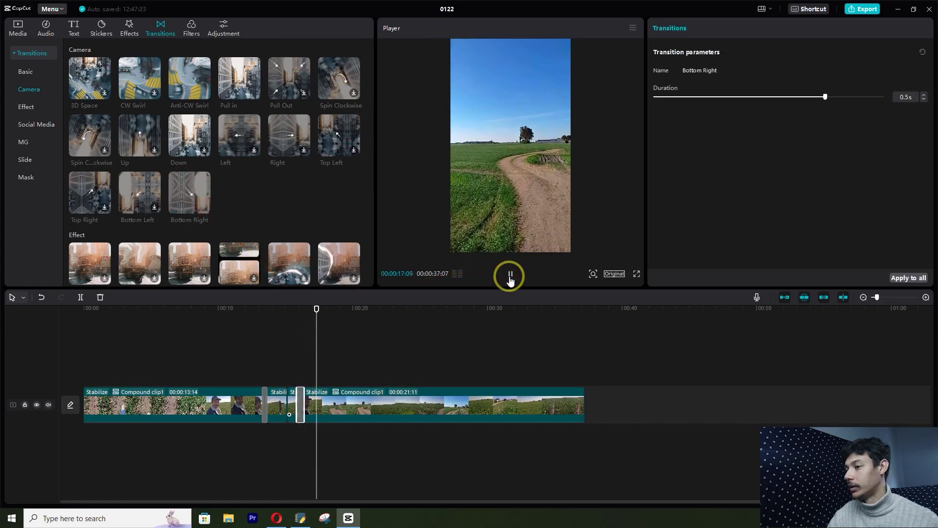
left_click(509, 276)
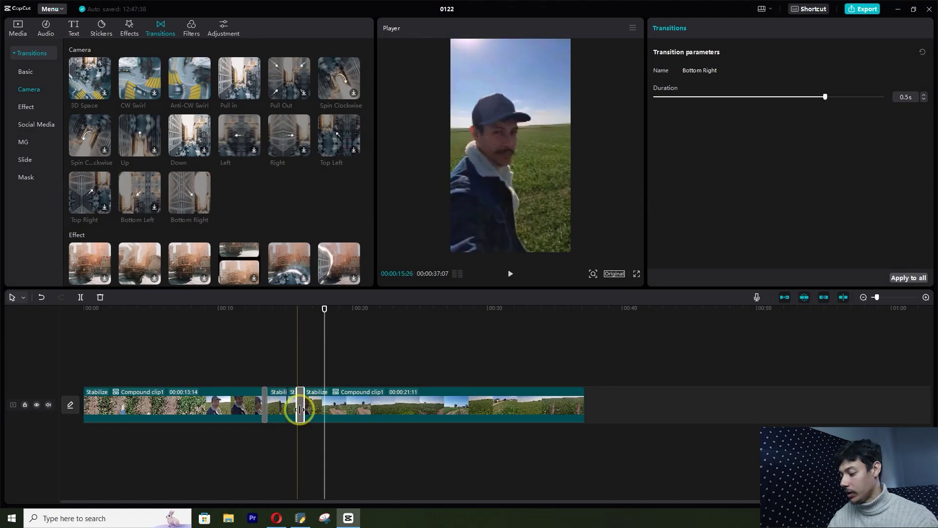
- Delete the Bottom Right and Anti-CW Swirl transitions from the timeline
key("Delete")
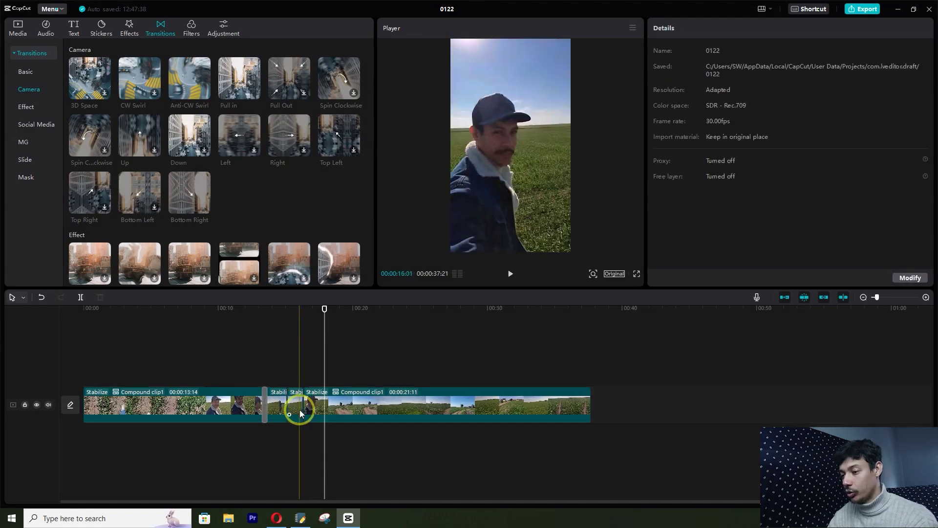
left_click(265, 403)
key("Delete")
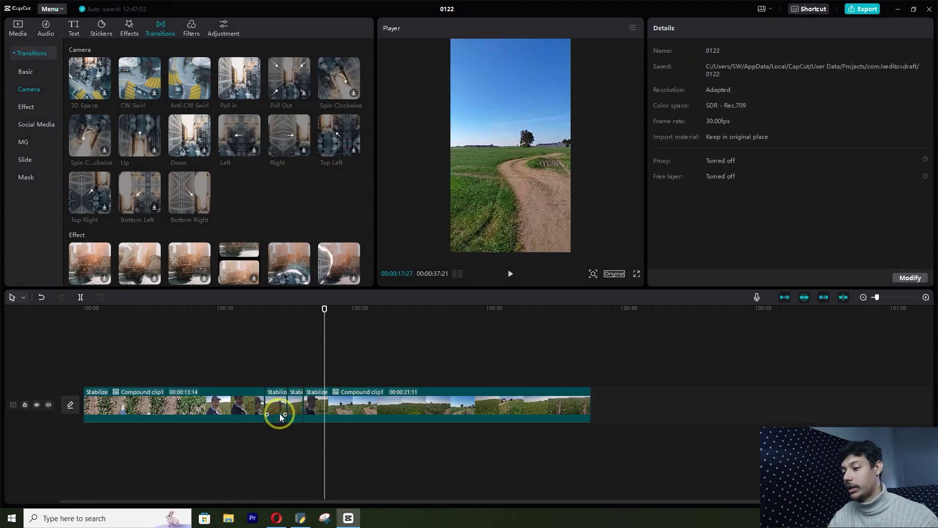
- Try the Robust filter from about 12 seconds to the end of the video in playback and delete it again
left_click(191, 27)
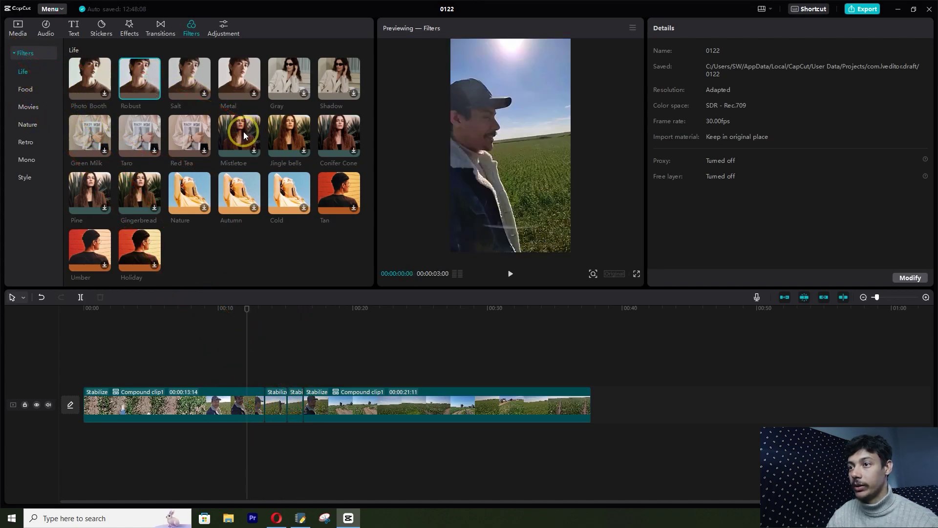
left_click(154, 93)
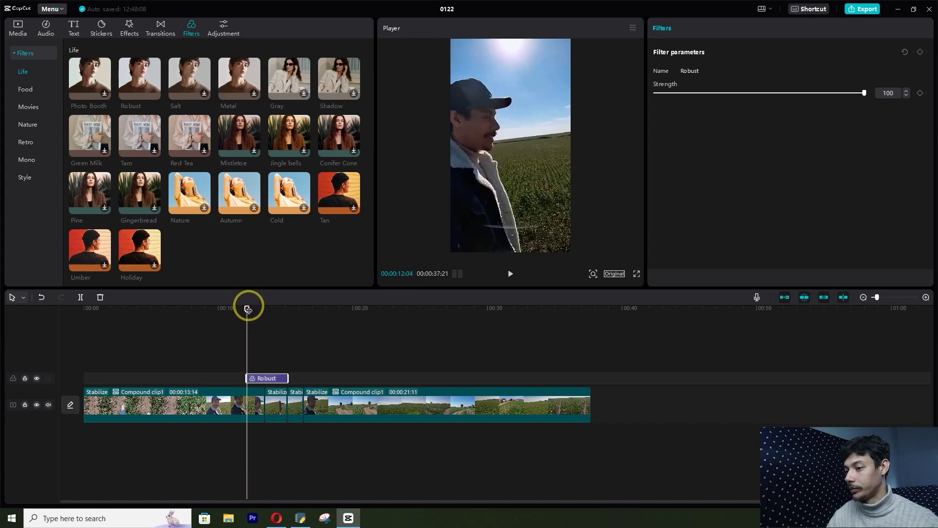
left_click_drag(249, 305, 264, 308)
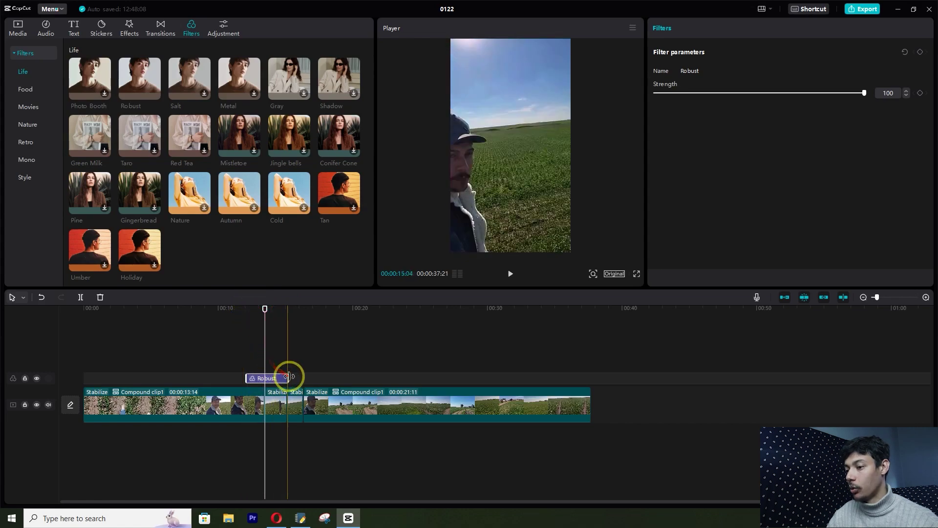
left_click_drag(298, 376, 590, 391)
left_click(510, 275)
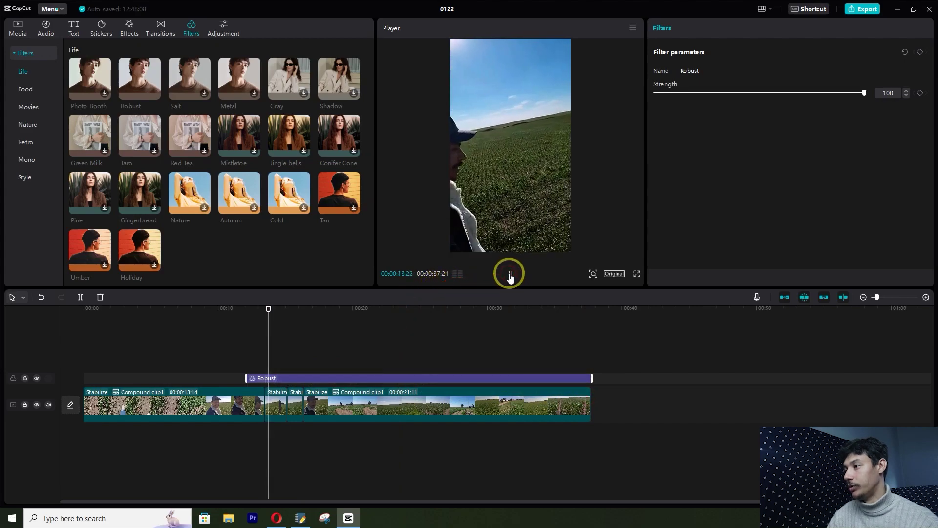
left_click_drag(287, 308, 246, 313)
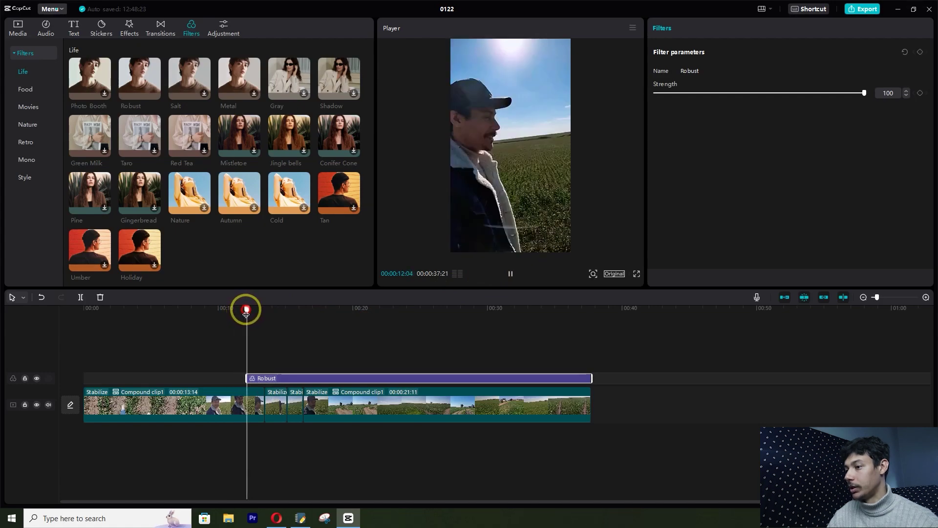
key("Delete")
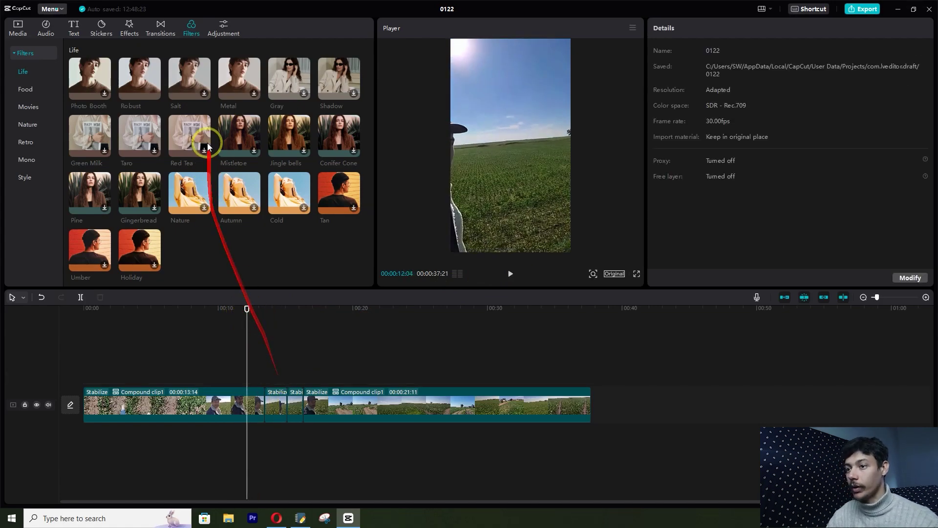
- Apply the Retro filter Friends directly to the first clip and check the look at about 10 seconds
scroll(213, 154, "down", 3)
scroll(215, 161, "down", 5)
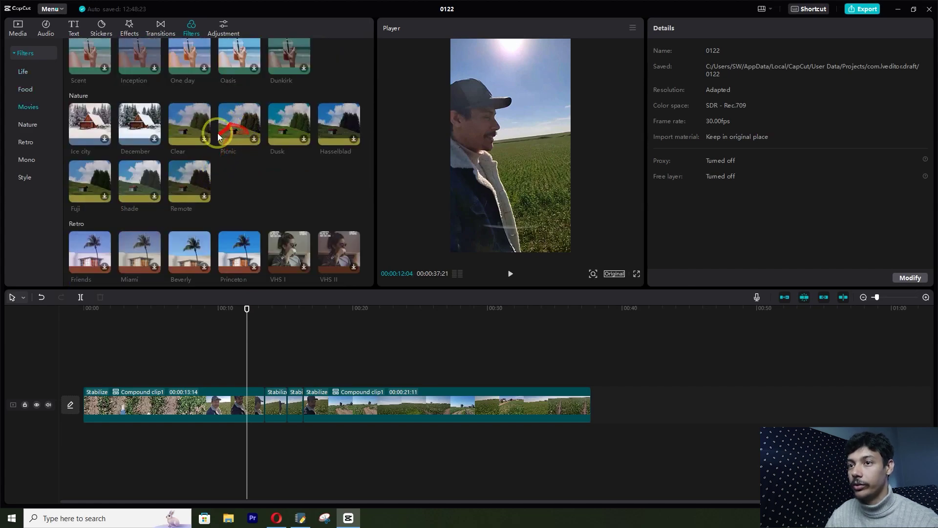
left_click(27, 124)
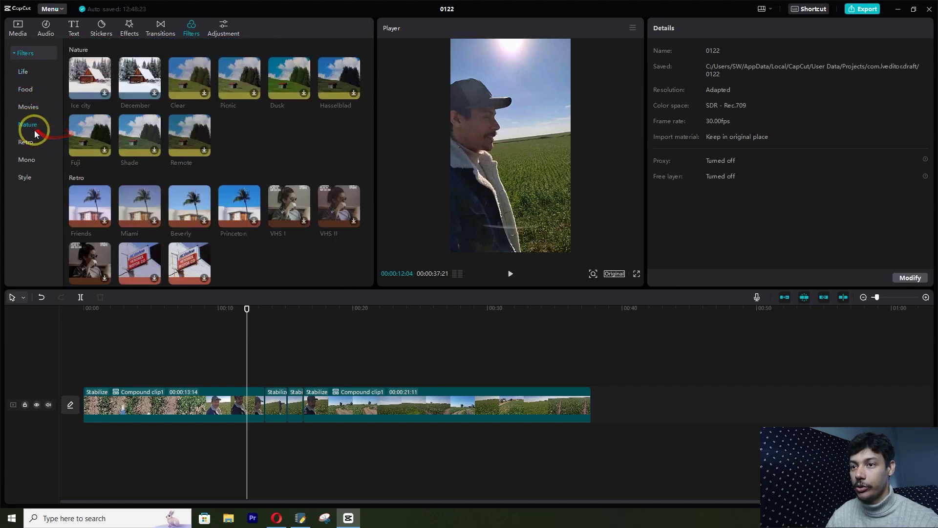
left_click(24, 142)
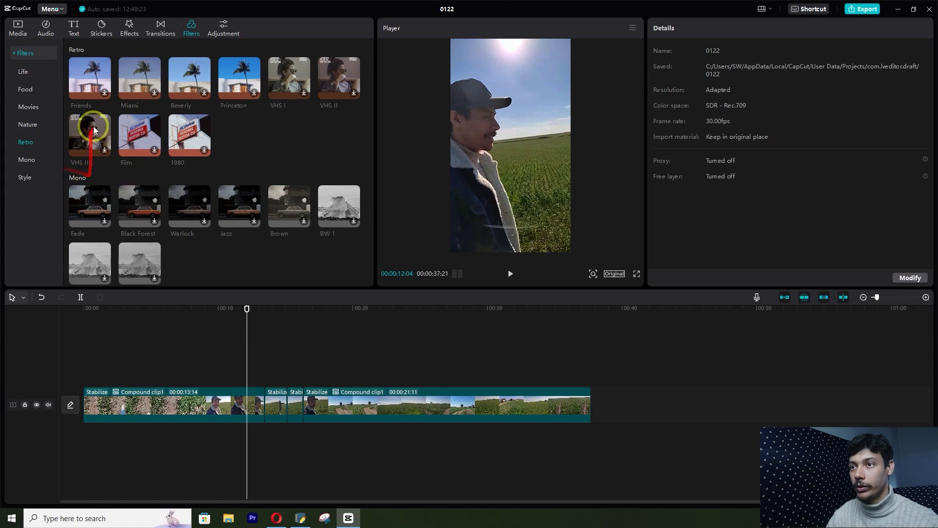
scroll(95, 131, "up", 1)
left_click_drag(96, 132, 207, 399)
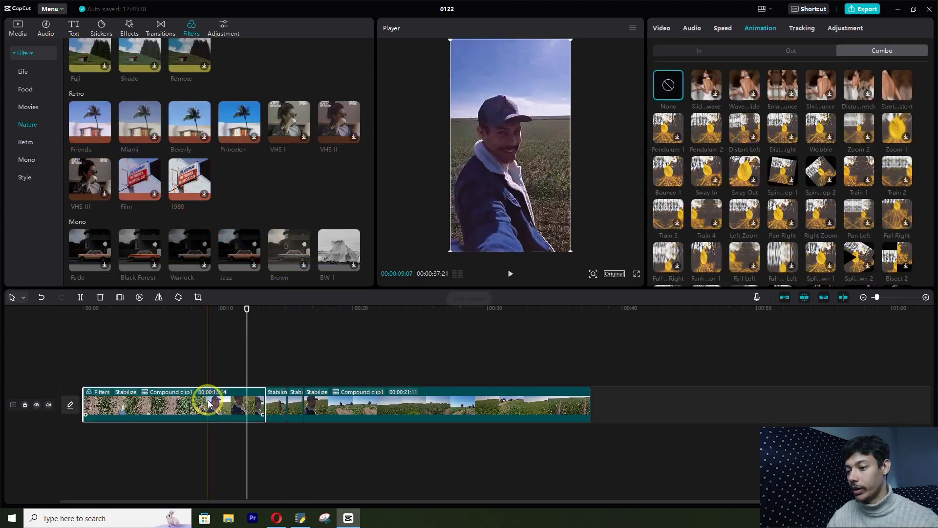
left_click_drag(247, 308, 229, 318)
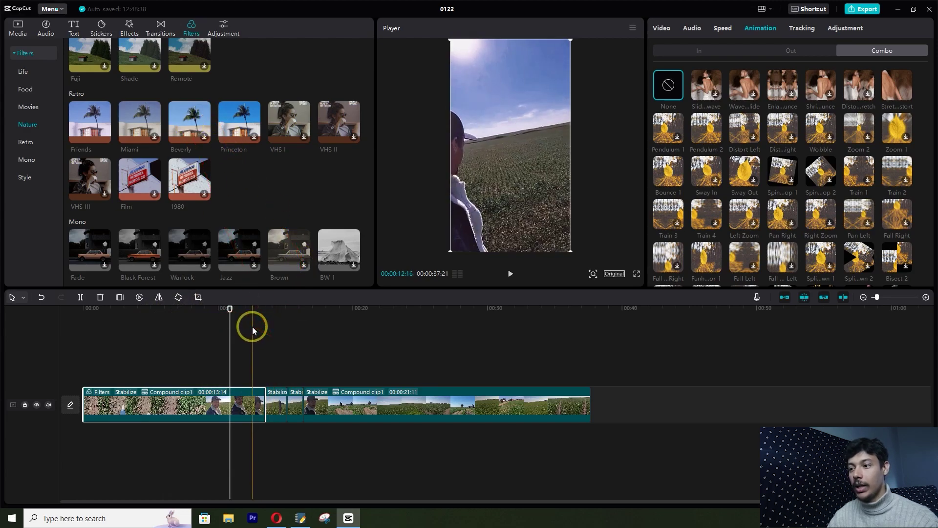
left_click_drag(230, 311, 219, 308)
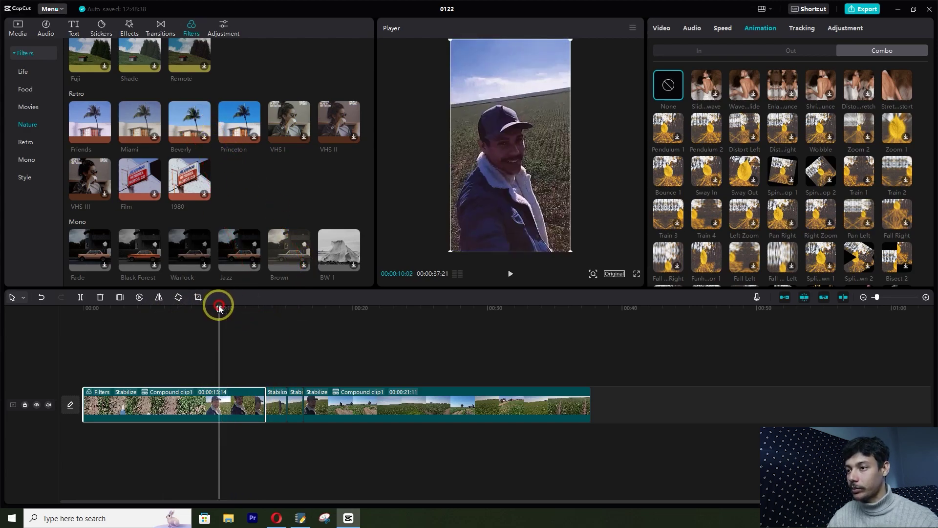
- Try the Friends filter as a separate layer above the video at about 11 seconds and delete it again
left_click_drag(93, 130, 262, 381)
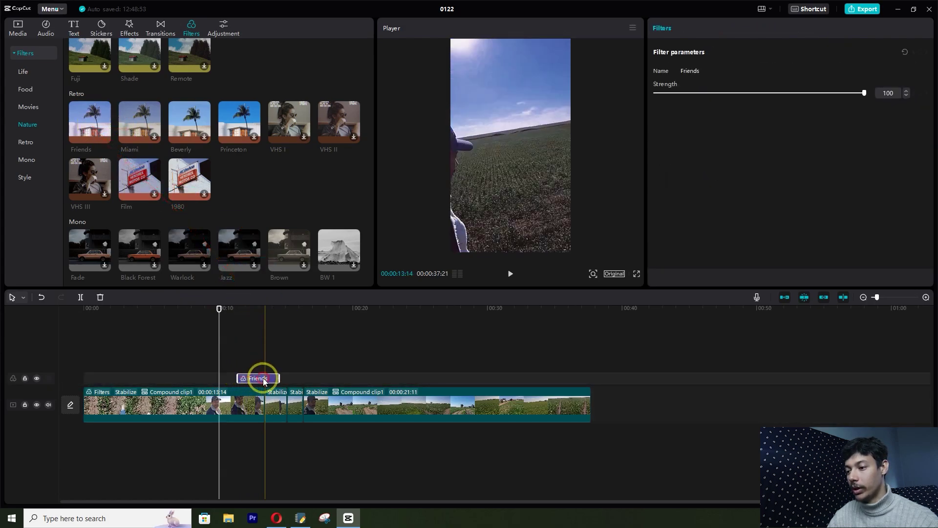
left_click_drag(227, 308, 250, 308)
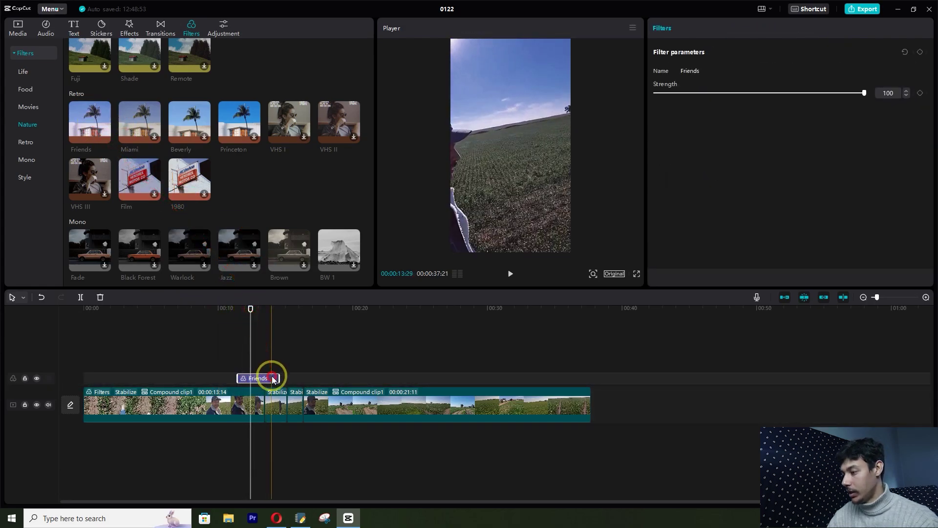
key("Delete")
- Reapply the Friends filter directly to the first clip and turn the filter off in the clip's basic video properties
left_click_drag(81, 125, 188, 408)
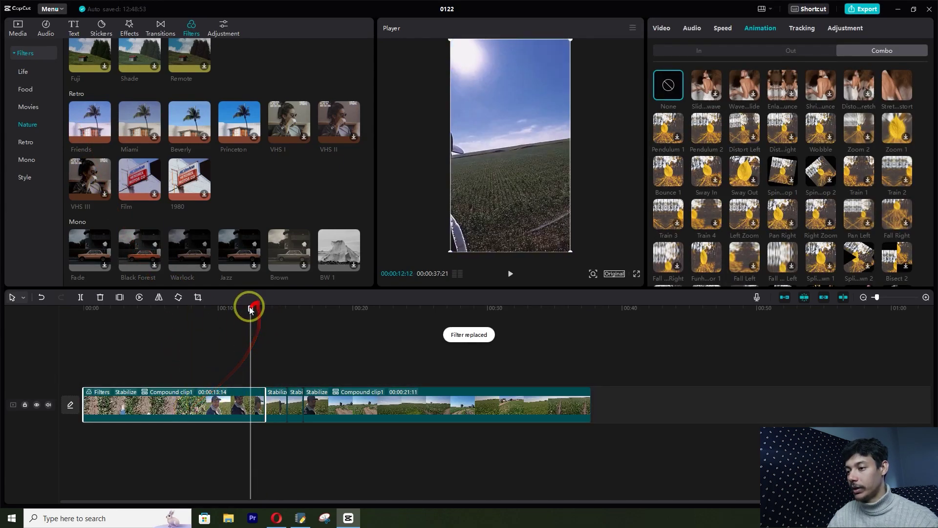
left_click_drag(251, 304, 215, 315)
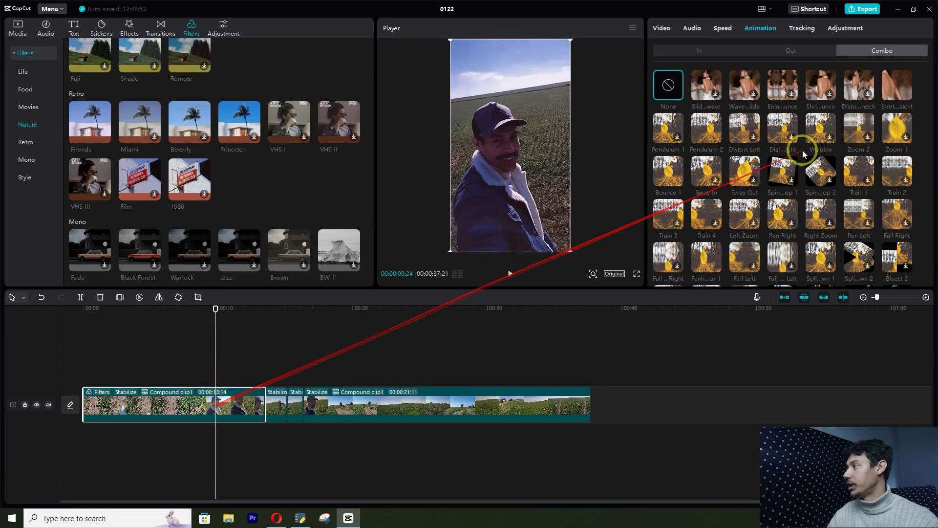
left_click(203, 398)
left_click(661, 28)
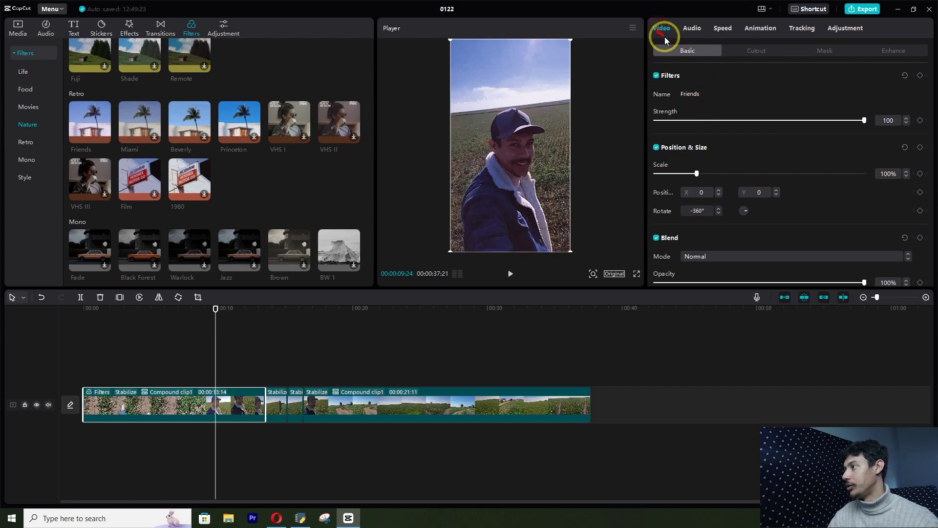
left_click(658, 78)
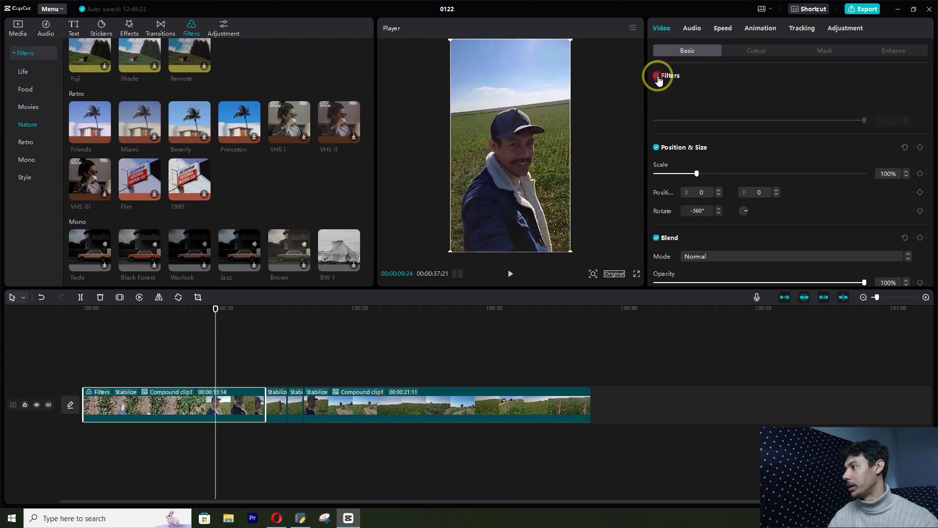
- Remove the Friends filter from the first clip
left_click(657, 77)
left_click(708, 94)
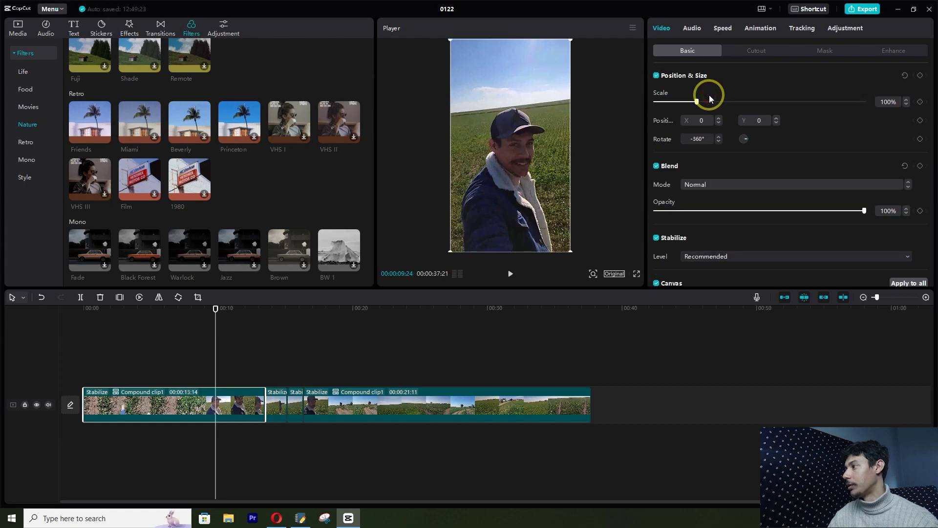
- Add a custom adjustment layer above the end of the first clip, spanning from about 10 to 13 seconds
left_click(215, 29)
left_click_drag(89, 76, 298, 335)
left_click_drag(253, 381, 225, 380)
left_click(232, 379)
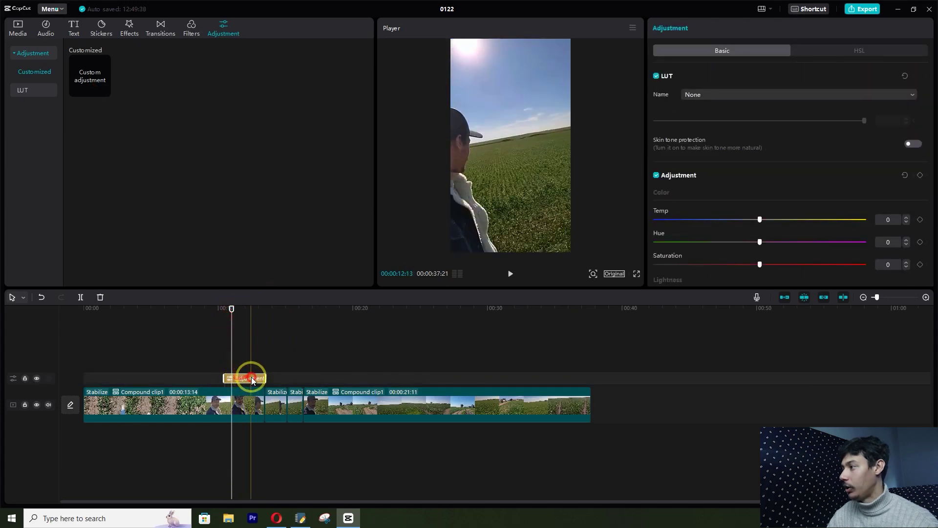
- Set the adjustment layer's temperature to -20 and saturation to 18
left_click(713, 95)
left_click(684, 77)
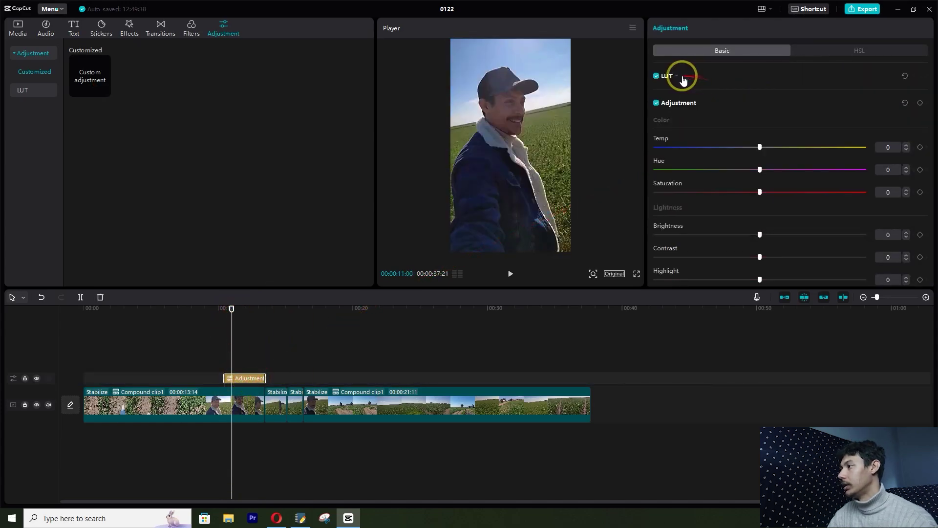
left_click(677, 79)
left_click(679, 79)
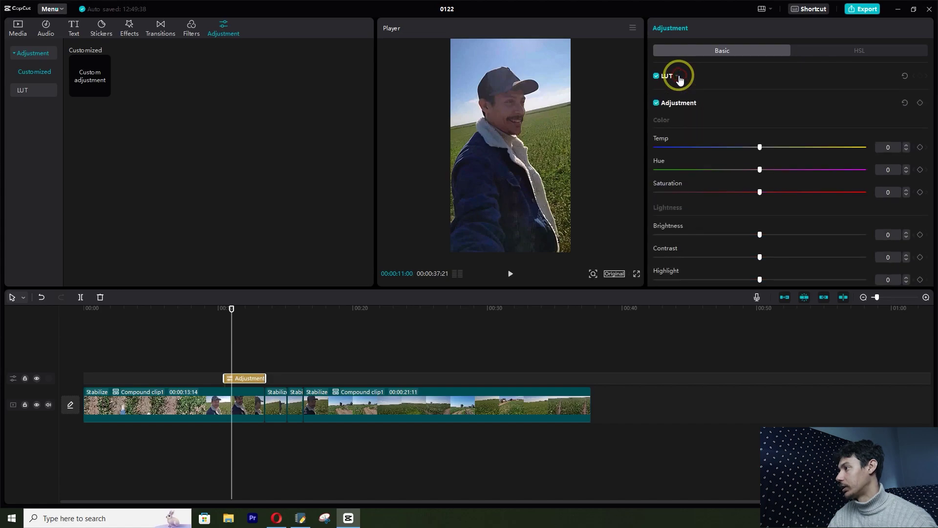
scroll(762, 127, "down", 1)
left_click_drag(760, 70, 717, 72)
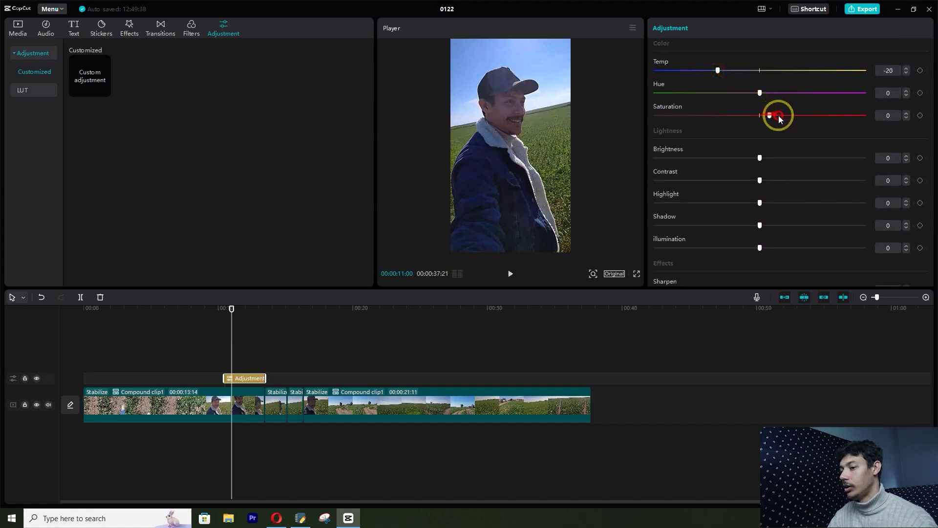
- Check the adjustment layer at about 12 seconds, extend it to the start of the last clip and delete it
left_click(248, 385)
left_click(248, 380)
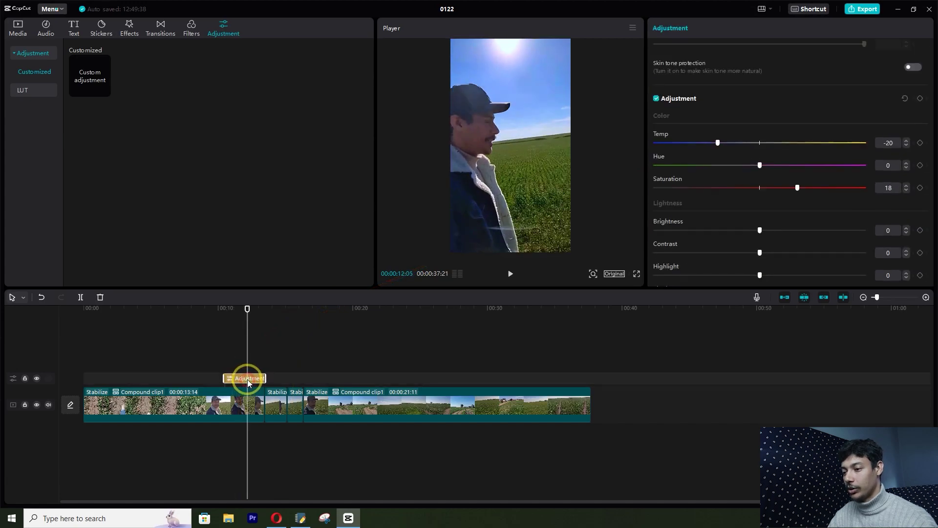
left_click_drag(264, 378, 306, 378)
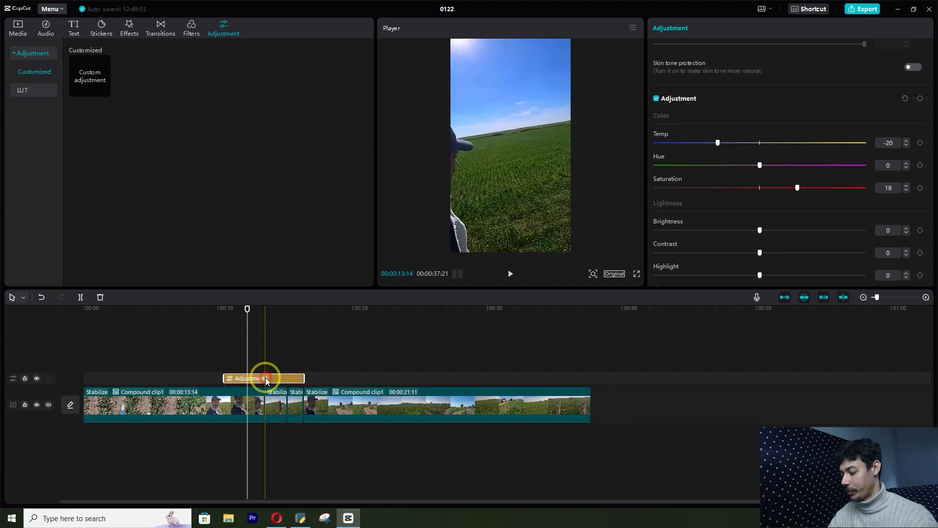
key("Delete")
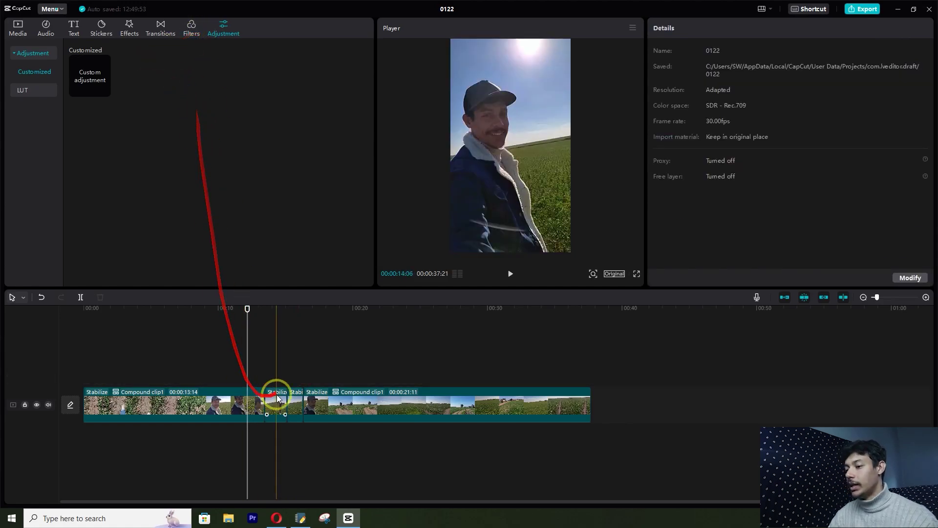
- Split the first clip at about 8 and 11 seconds and select the middle section showing the man
left_click(360, 393)
left_click_drag(246, 309, 253, 308)
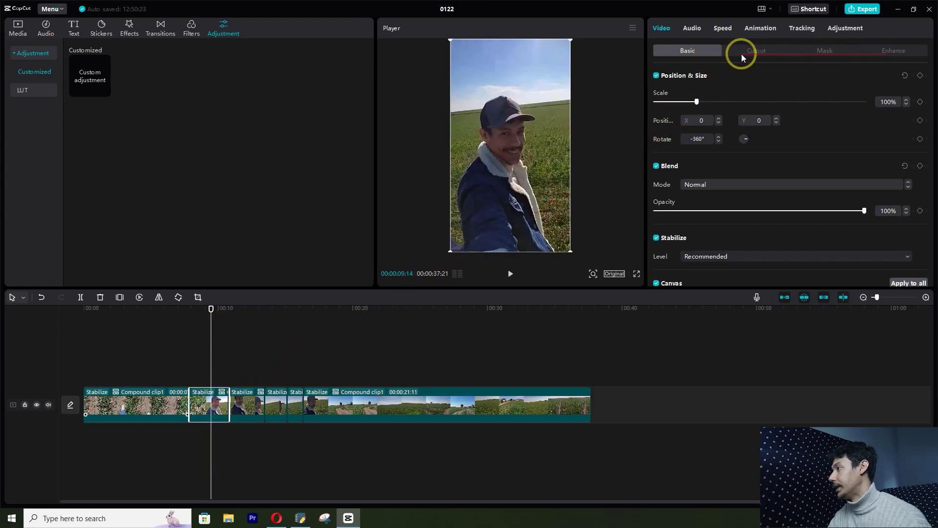
- Turn off the chroma key, apply Auto cutout to the selected section and play it from about 9 seconds
left_click(755, 58)
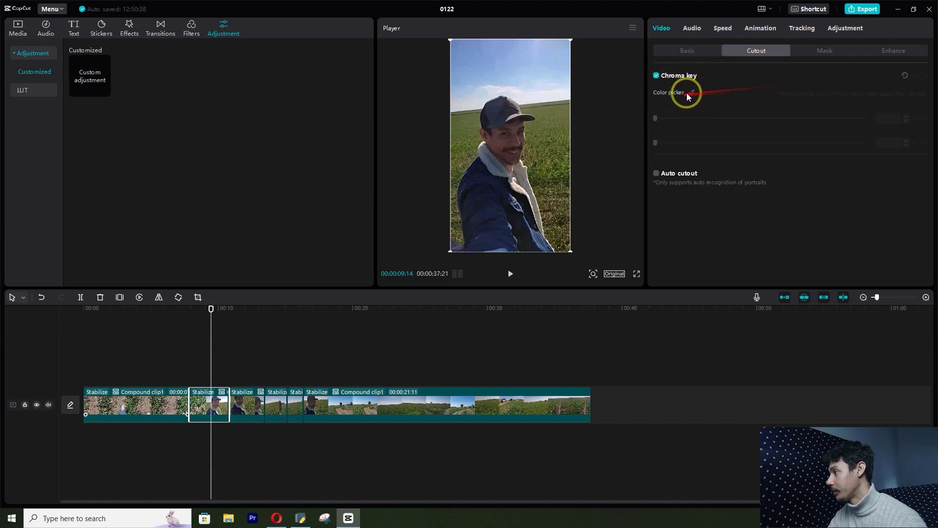
left_click(656, 75)
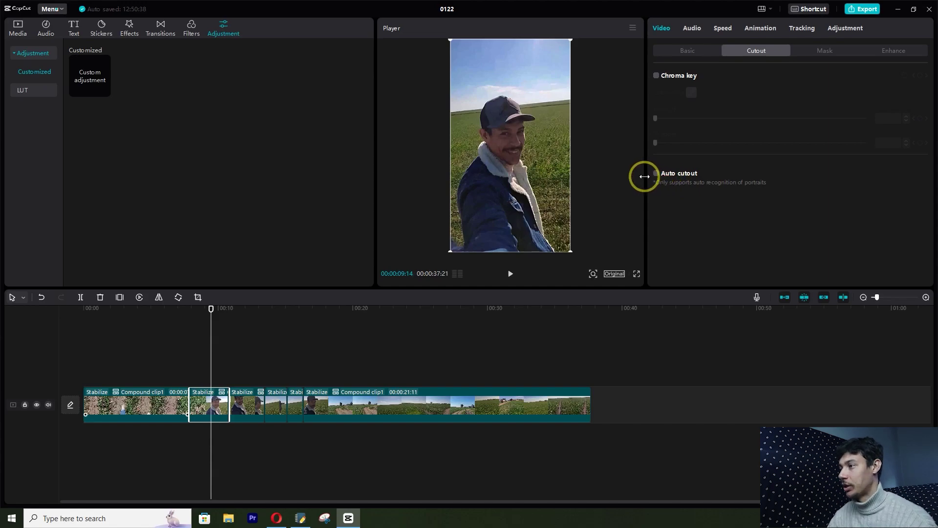
left_click(654, 175)
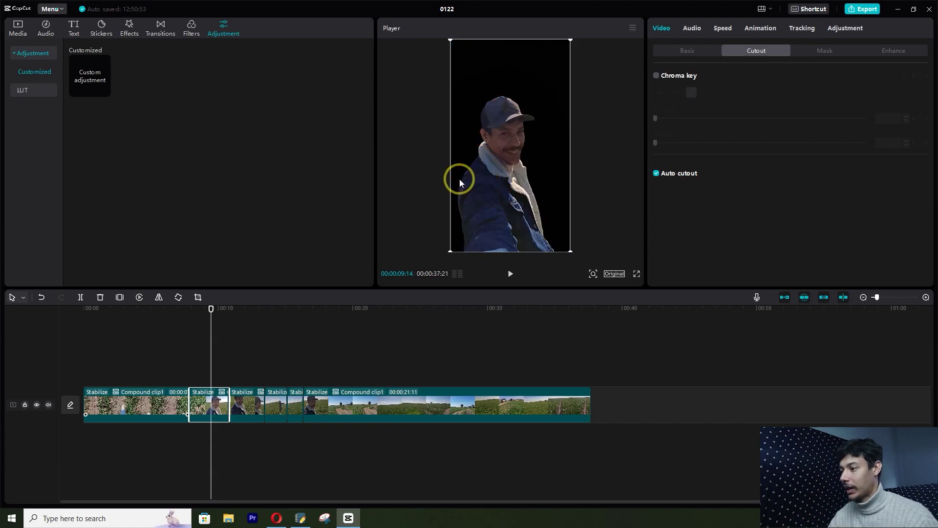
left_click(209, 308)
left_click(510, 274)
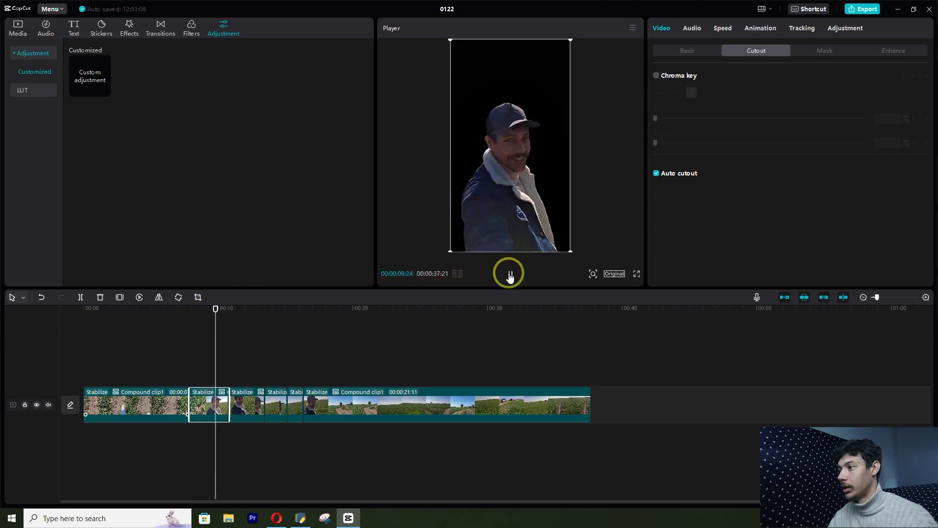
left_click(509, 274)
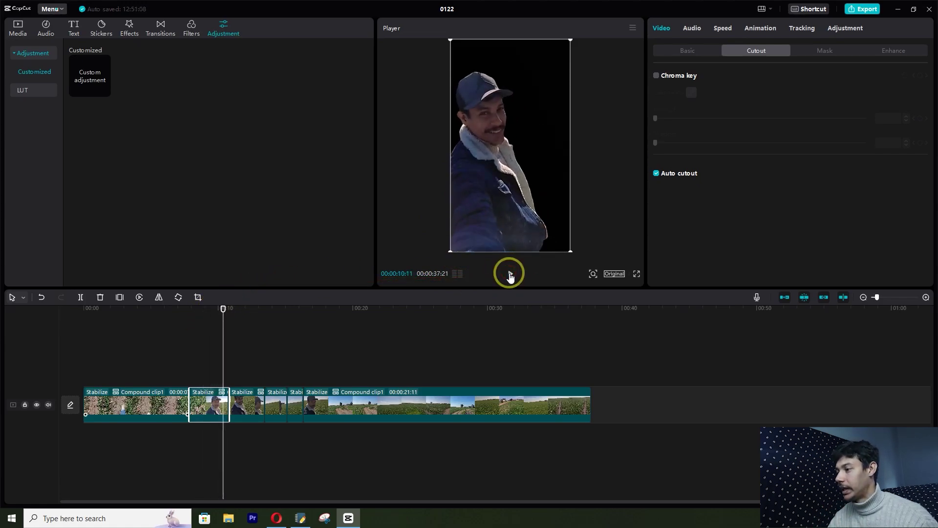
left_click(509, 274)
- Place the cutout section on a layer above the green android background image and play the composite at about 11 seconds
left_click(247, 303)
left_click_drag(248, 304, 197, 342)
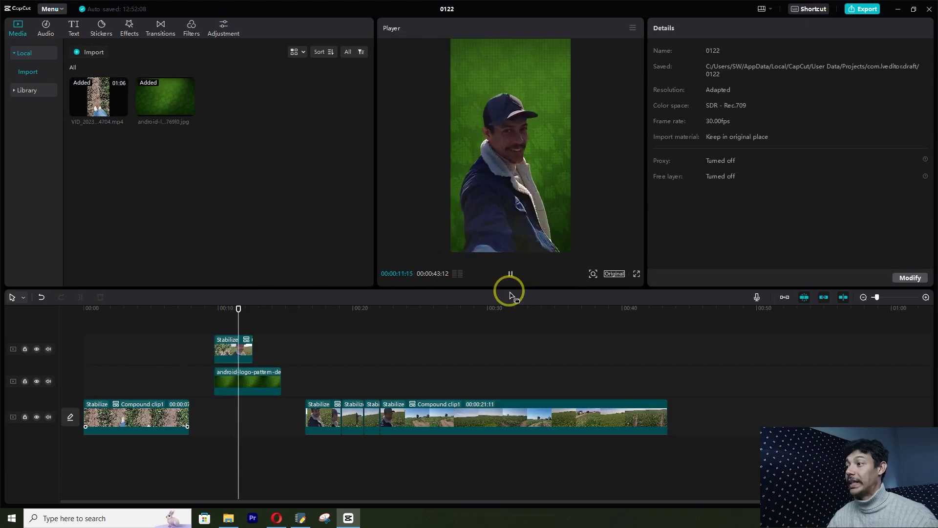
left_click(511, 273)
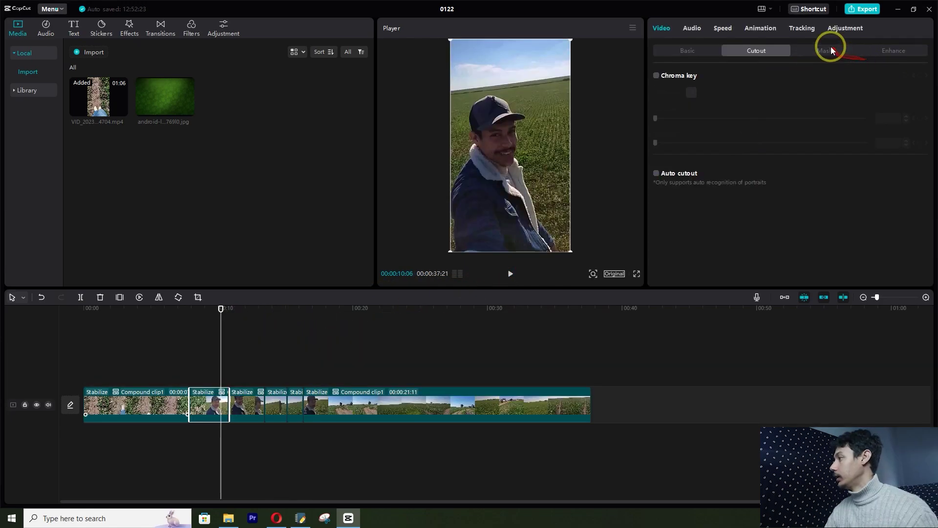
- Examine the mask shapes and the Enhance options available for the selected section
left_click(830, 47)
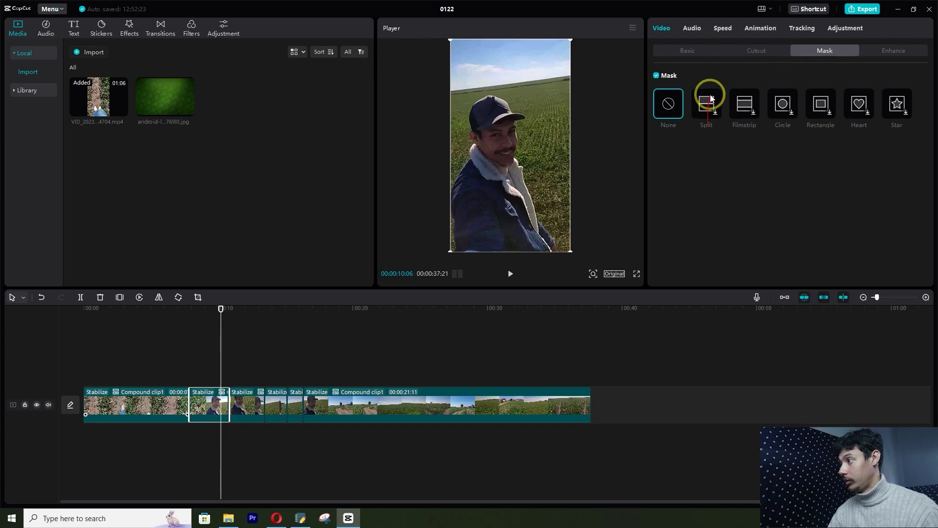
left_click(899, 50)
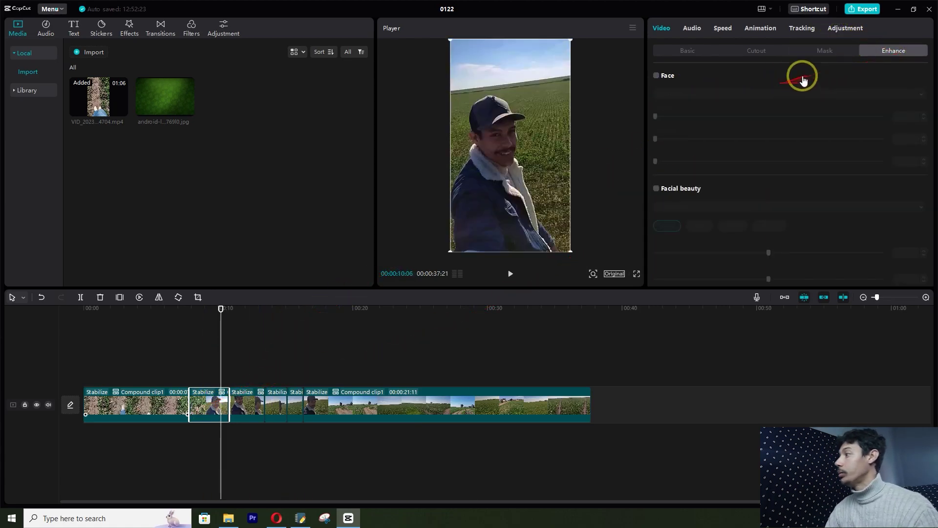
scroll(767, 138, "down", 2)
scroll(767, 141, "up", 2)
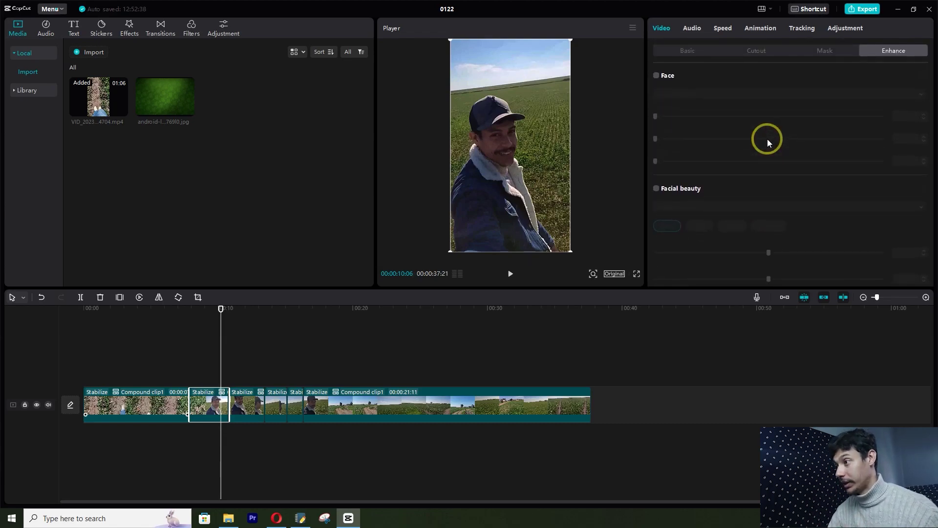
- Turn on the Face enhancement for the selected section and show the face at about 8 seconds
left_click(656, 76)
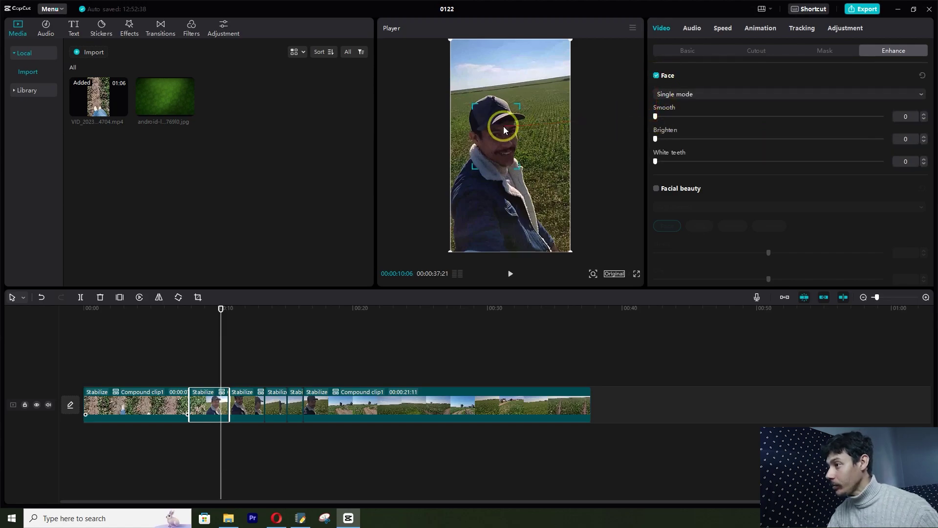
left_click(222, 309)
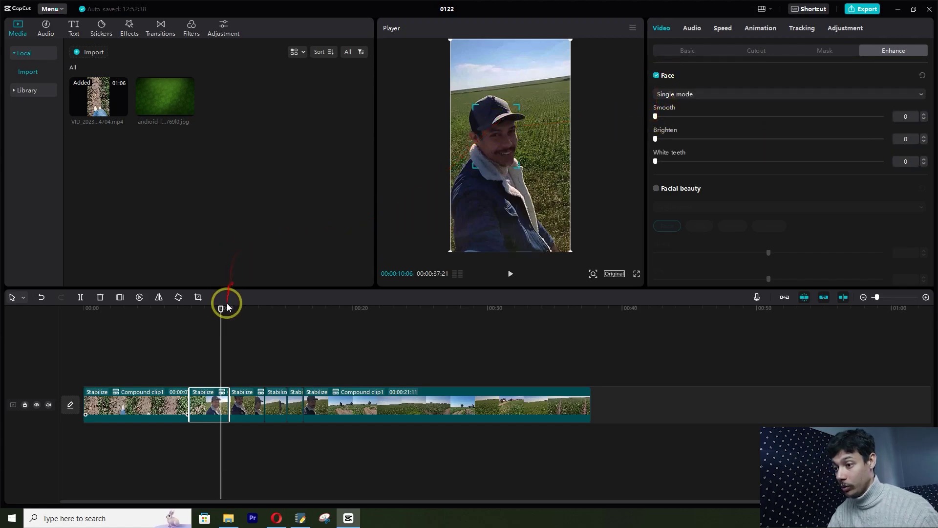
left_click_drag(222, 310, 196, 310)
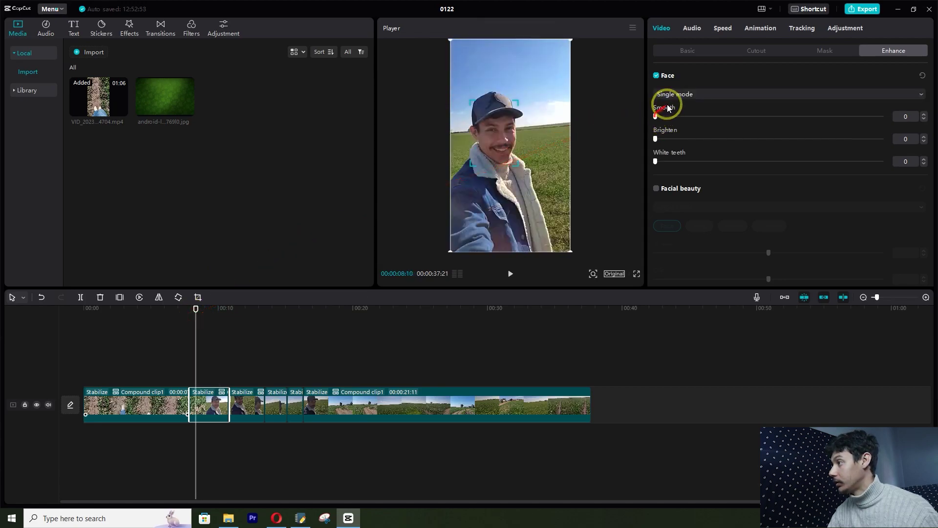
- Try Multiple mode for the Face enhancement and switch back to Single mode
left_click(705, 95)
left_click(704, 93)
left_click(703, 95)
left_click(692, 120)
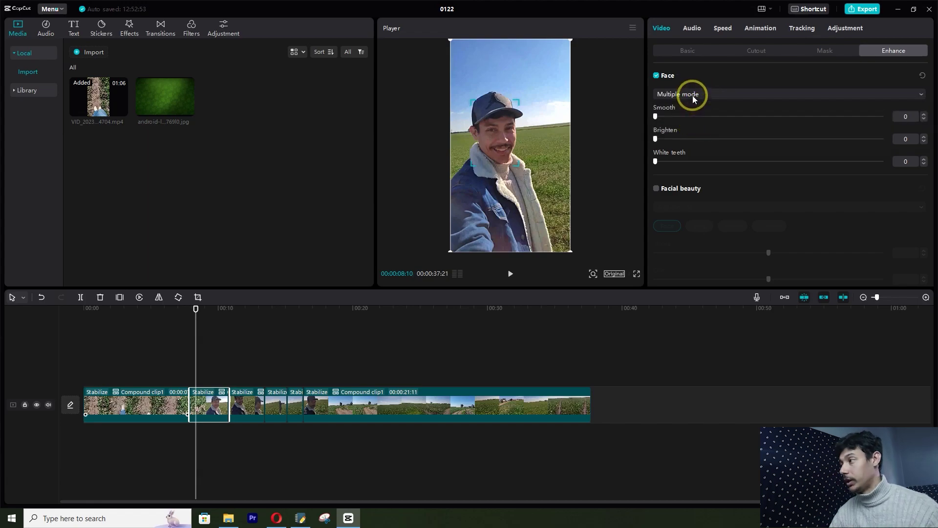
left_click(693, 95)
left_click(694, 109)
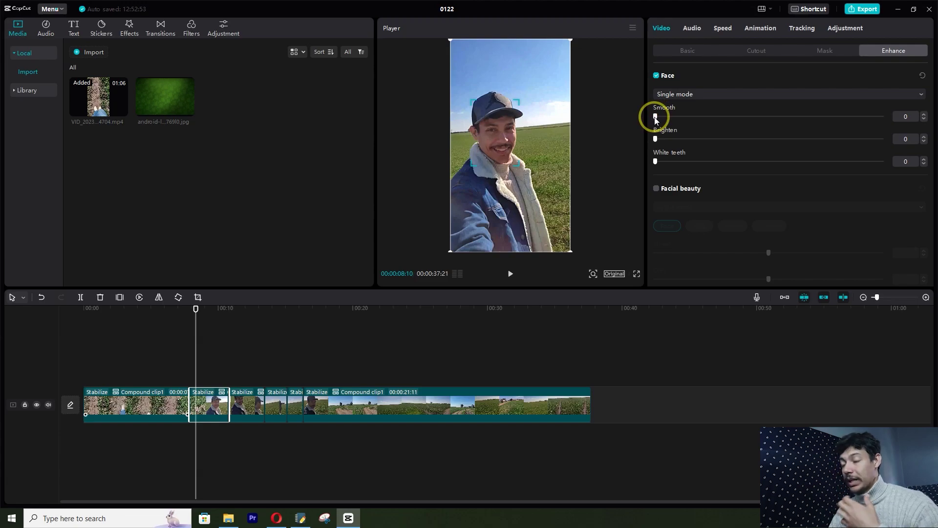
- Try a Smooth value of 36 on the face in a magnified preview and return it to 0
left_click_drag(655, 118, 737, 118)
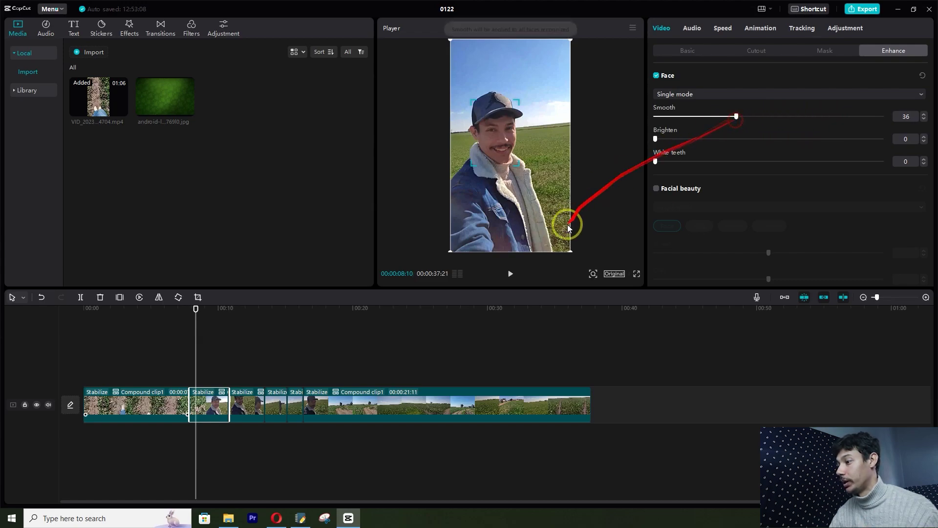
left_click(594, 274)
left_click_drag(569, 289, 598, 290)
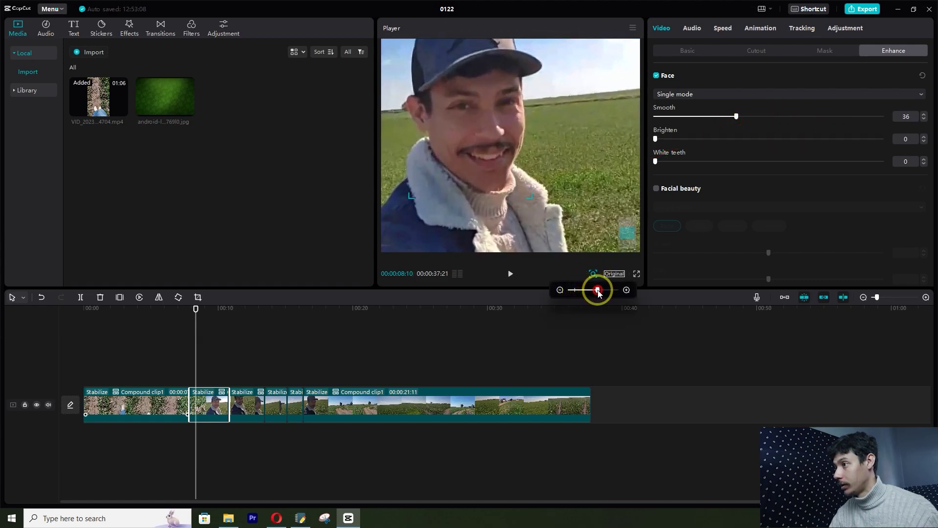
left_click_drag(729, 118, 649, 118)
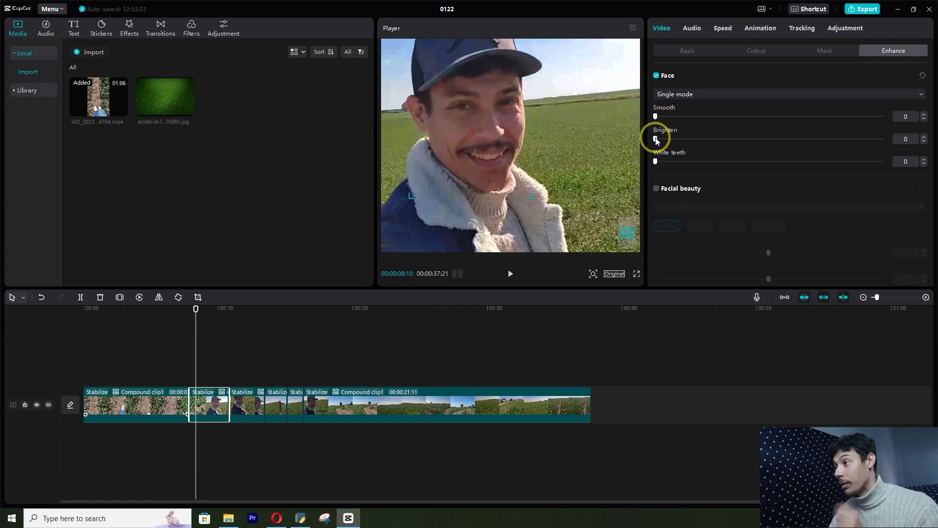
- Try Brighten at 73 and White teeth at 100 at about 9 seconds and reset the Face enhancement values
left_click_drag(656, 139, 821, 138)
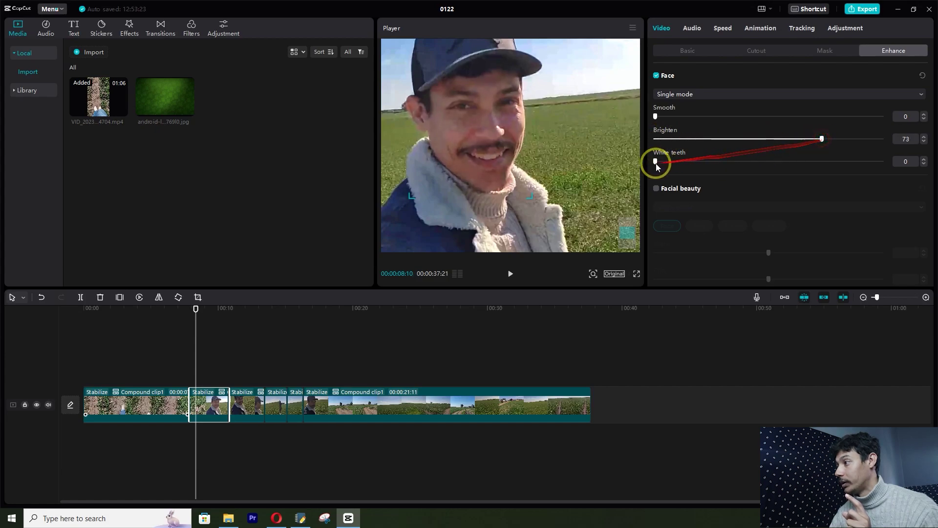
left_click_drag(656, 163, 885, 164)
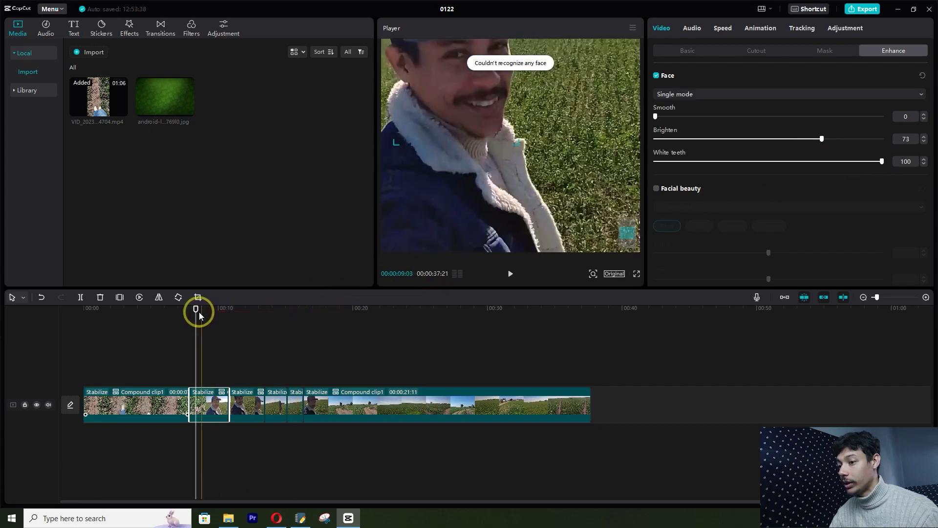
left_click(196, 307)
mouse_move(196, 308)
left_mouse_down()
mouse_move(212, 308)
mouse_move(203, 310)
left_mouse_up()
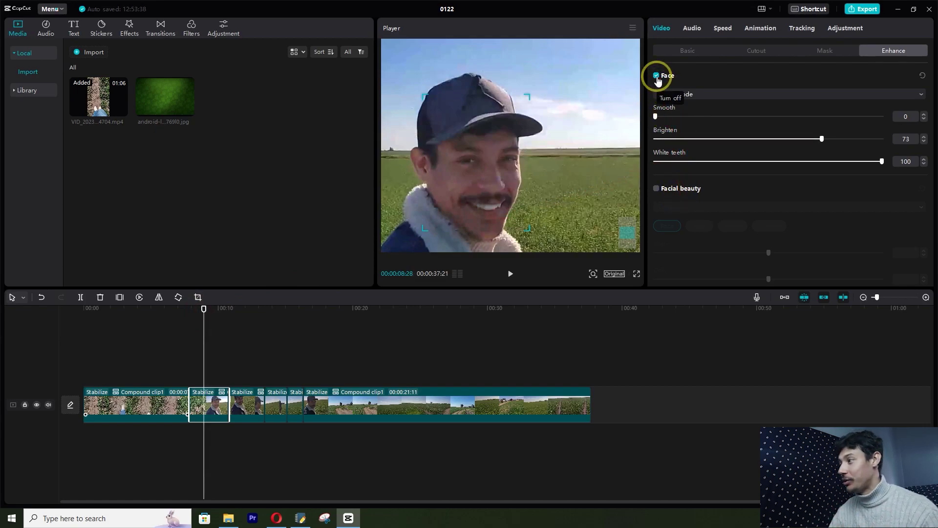
left_click(657, 75)
left_click(657, 76)
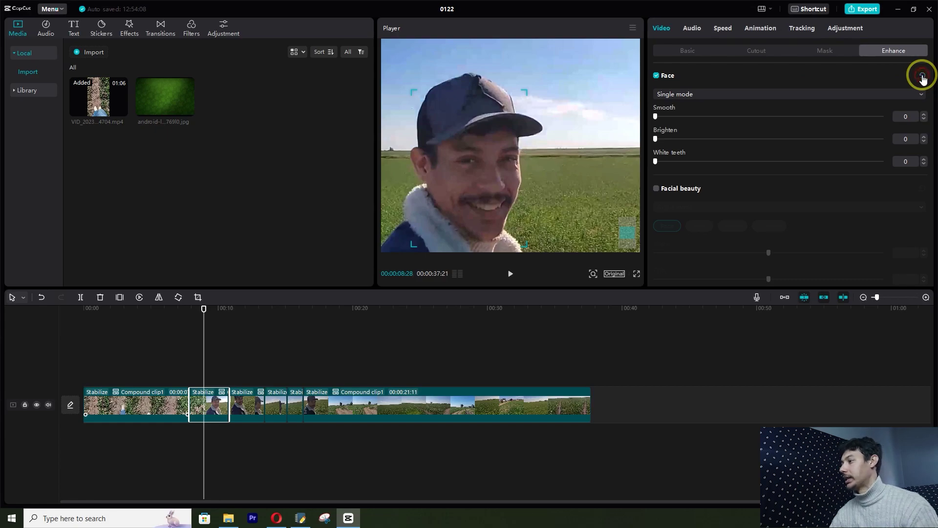
- Turn on Facial beauty in Single mode and look through its controls and the Makeup and Body options
scroll(699, 196, "down", 1)
left_click(656, 153)
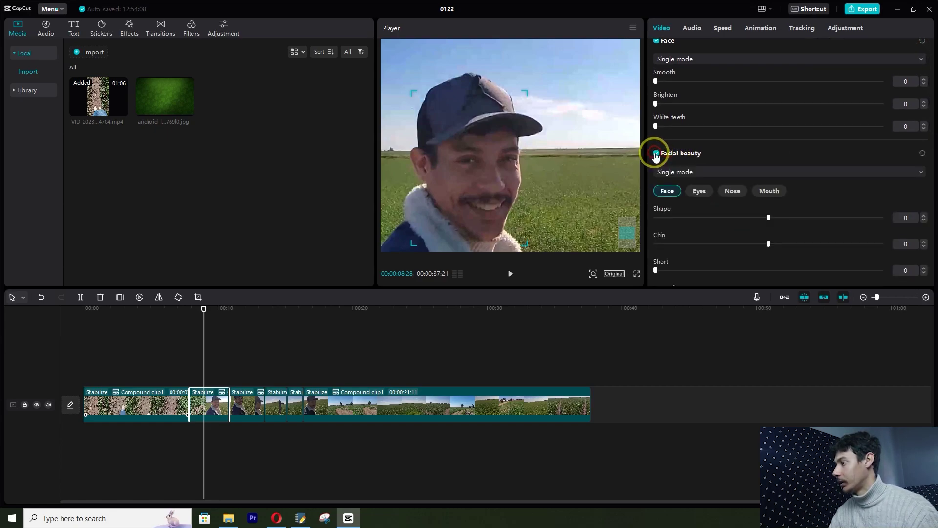
scroll(758, 160, "down", 8)
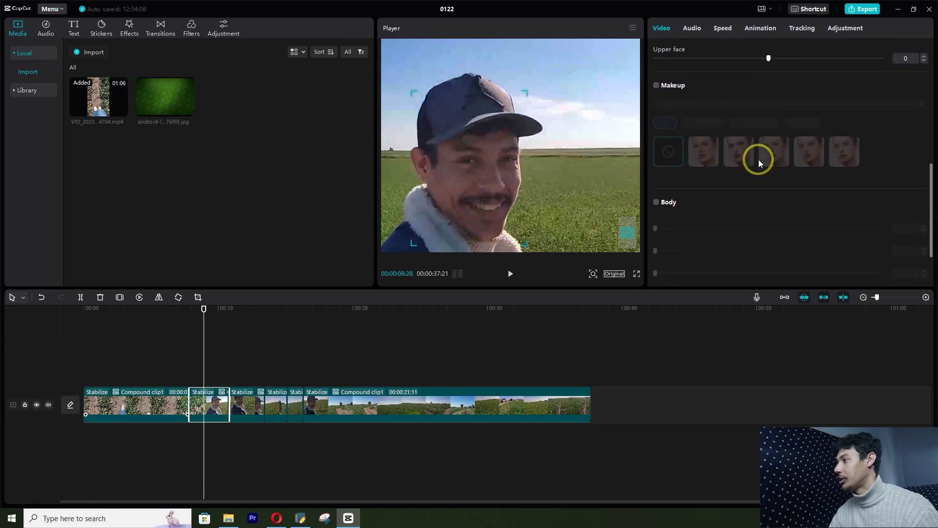
scroll(759, 160, "up", 5)
scroll(758, 159, "up", 1)
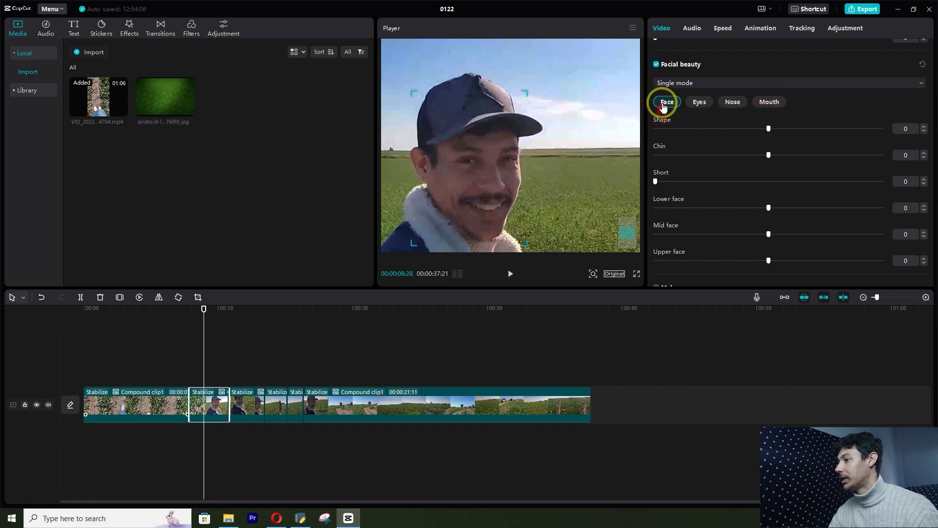
- Set the Facial beauty face controls to Shape 24, Chin 14 and Short 34
left_click_drag(768, 128, 823, 129)
left_click_drag(770, 157, 800, 154)
left_click_drag(655, 182, 826, 181)
left_click_drag(765, 182, 434, 174)
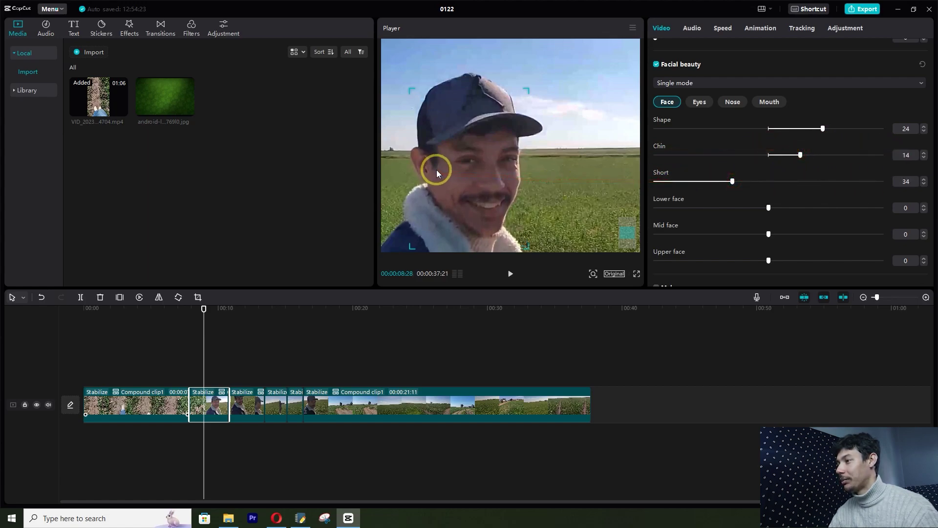
- Set Short to 38 in the Facial beauty face controls and reset all Facial beauty values
left_click(754, 182)
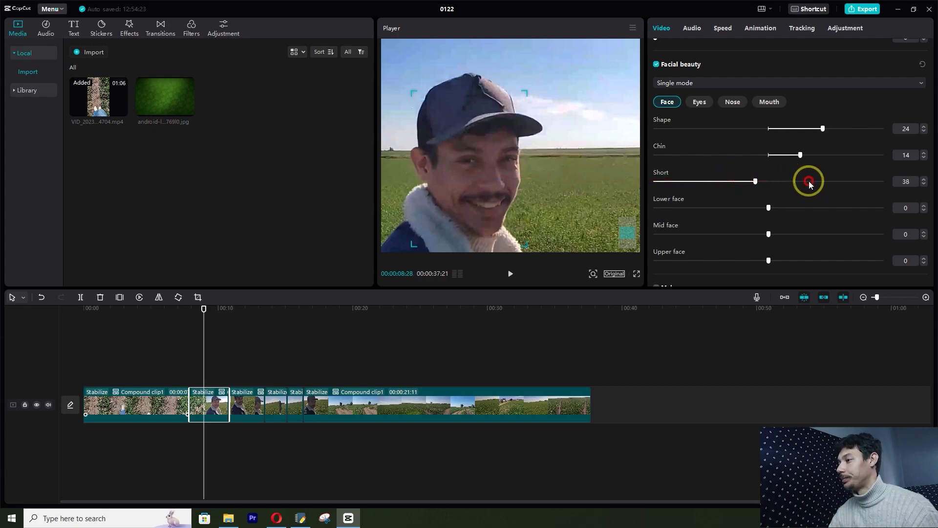
scroll(708, 216, "down", 2)
scroll(704, 201, "up", 4)
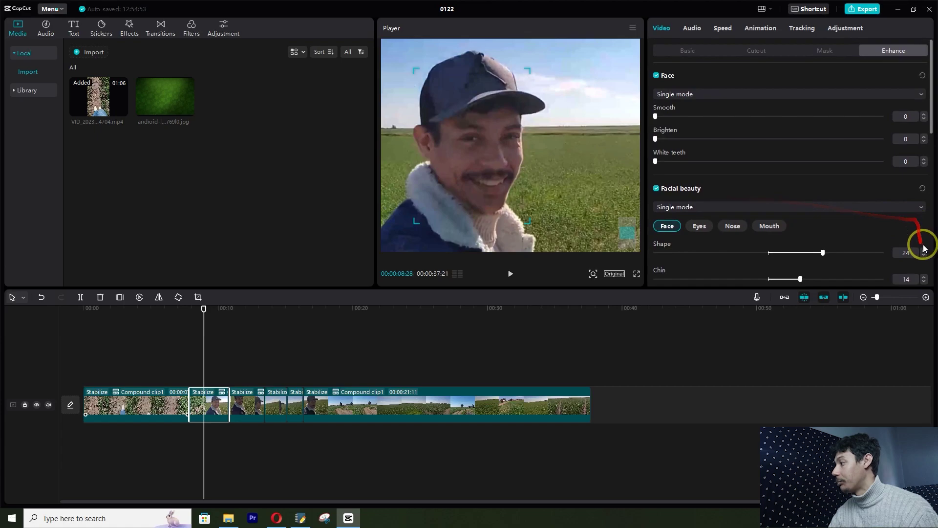
left_click(920, 190)
scroll(718, 197, "down", 5)
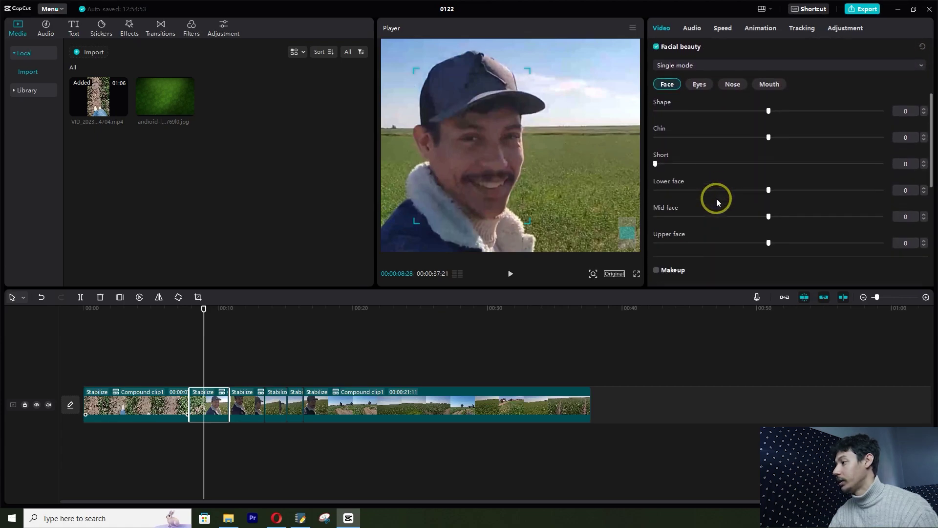
scroll(713, 196, "up", 3)
scroll(707, 190, "down", 2)
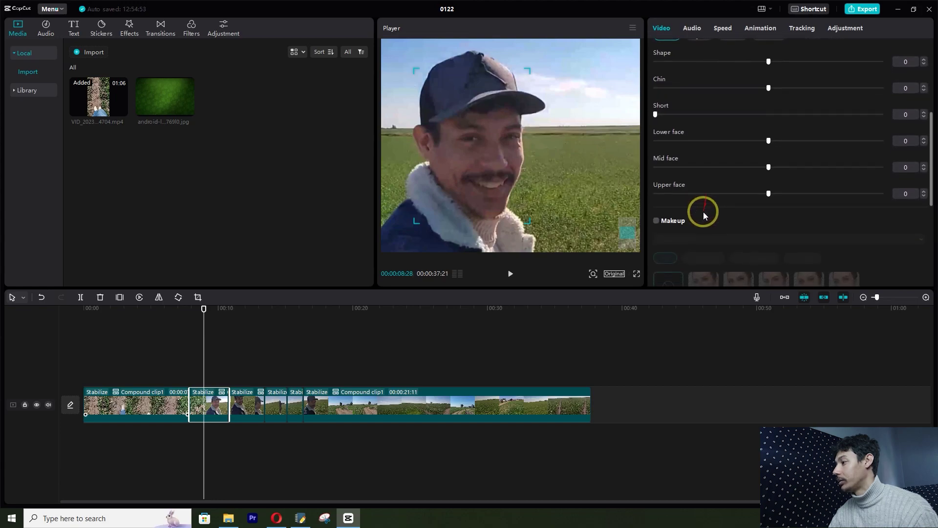
- Turn on Makeup in Single mode and apply the Sumatura… set with a Degree of 95
left_click(656, 183)
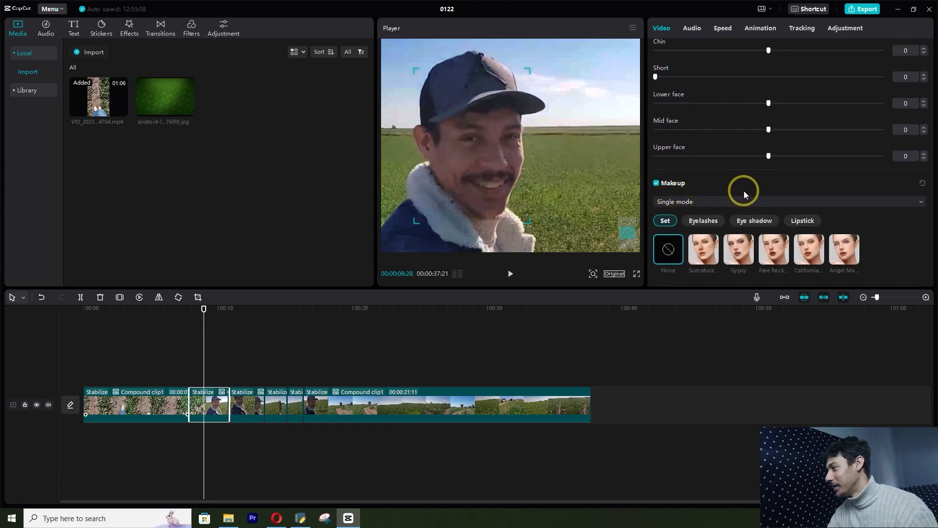
scroll(743, 190, "down", 2)
left_click(706, 186)
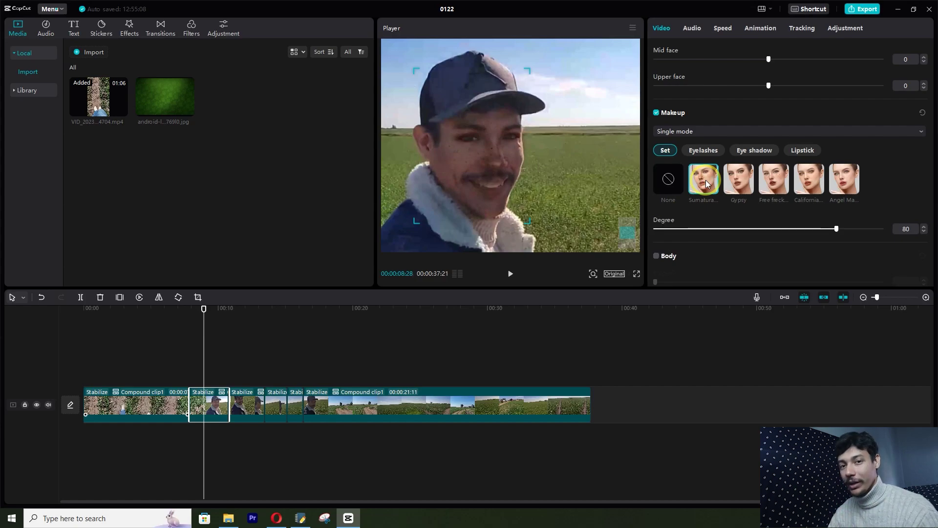
left_click_drag(837, 232, 882, 240)
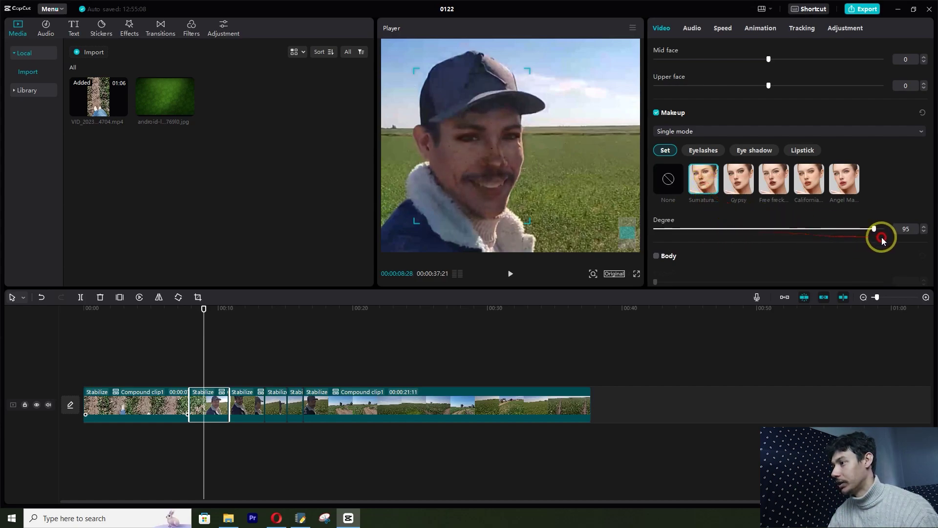
- Apply the Internet c… eyelashes to the face and return to the makeup sets
left_click(703, 150)
left_click(768, 181)
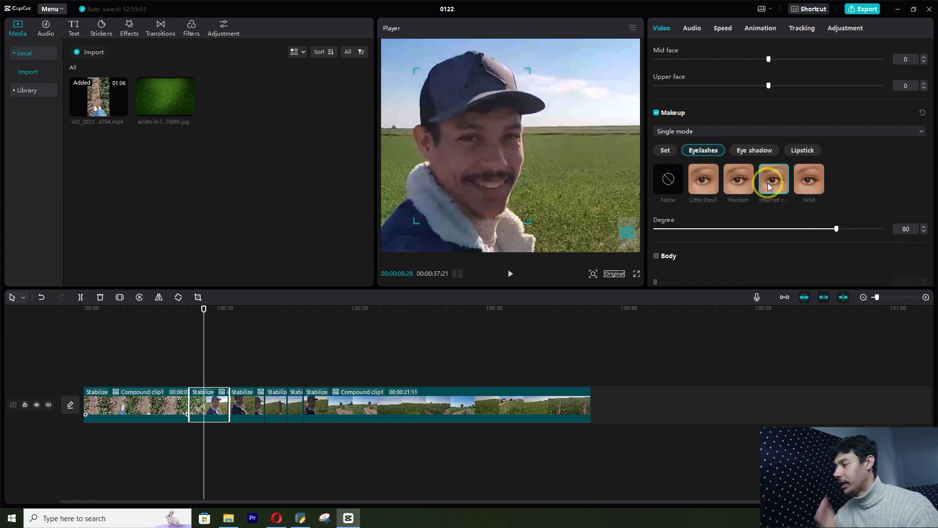
left_click(664, 150)
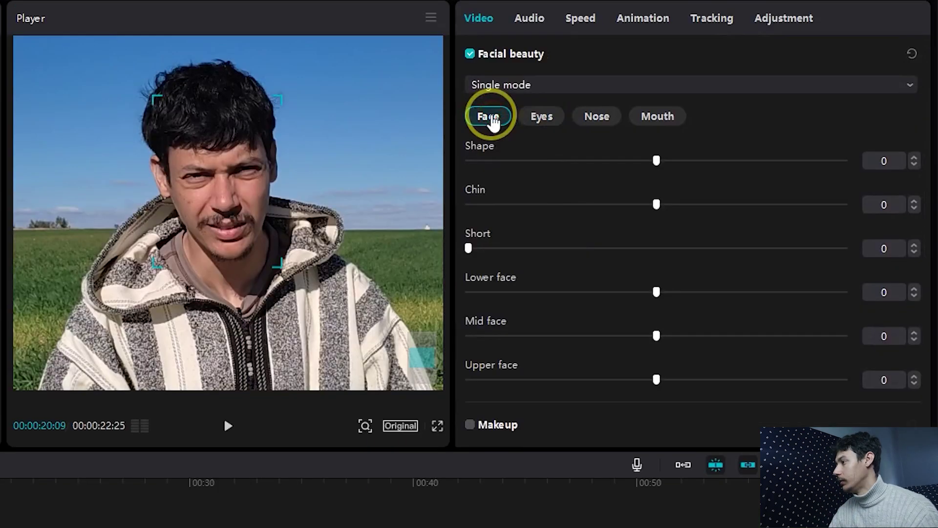
- Turn on Makeup for the clip with the striped hoodie and apply the Sumatura… set
scroll(556, 224, "down", 6)
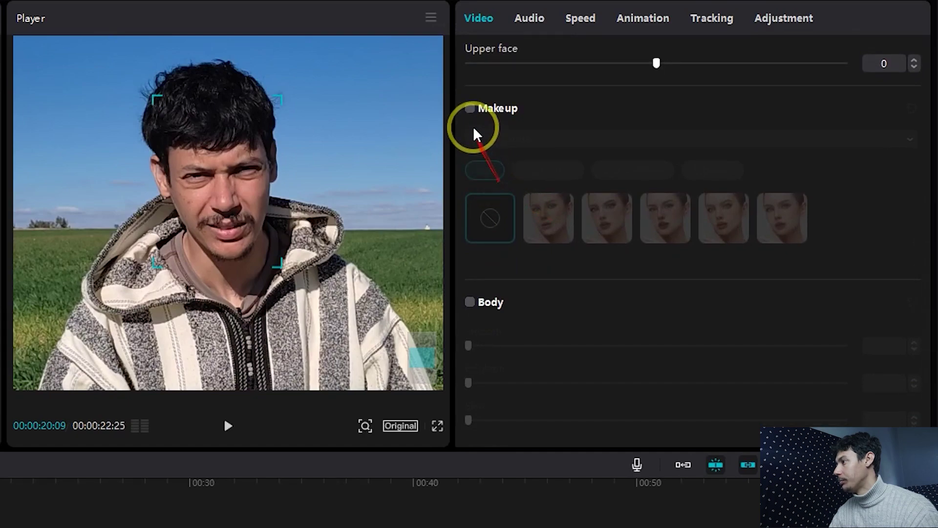
left_click(470, 109)
left_click(561, 240)
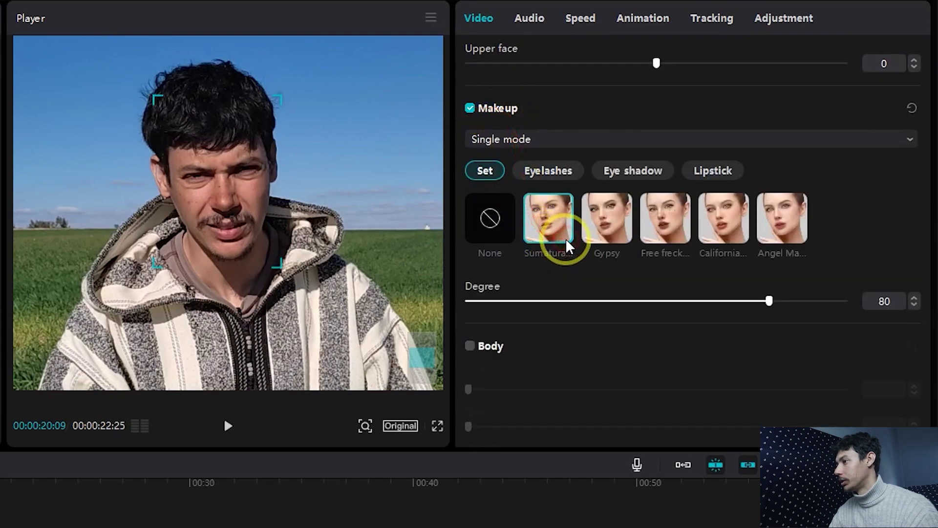
- Play the striped-hoodie clip from about 19 seconds to check the makeup and magnify the preview on the face
left_click_drag(0, 482, 0, 487)
left_click(117, 508)
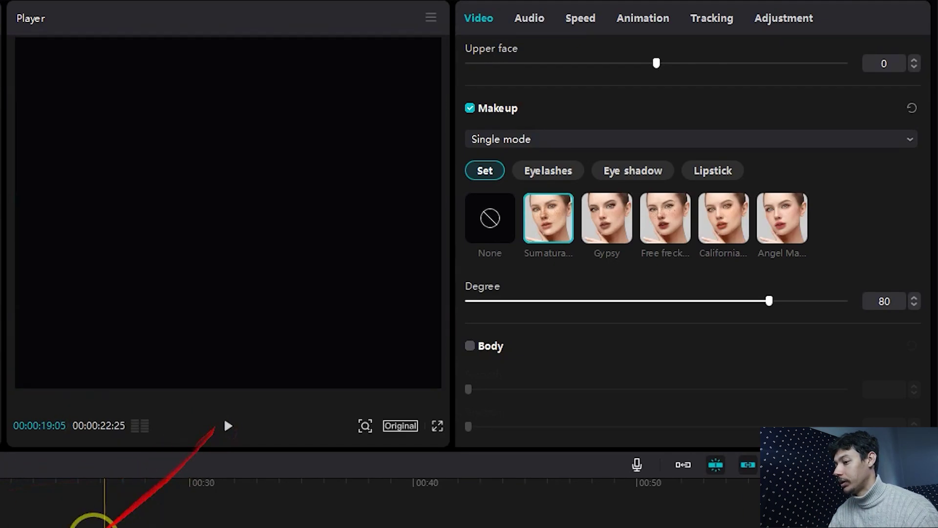
left_click(227, 426)
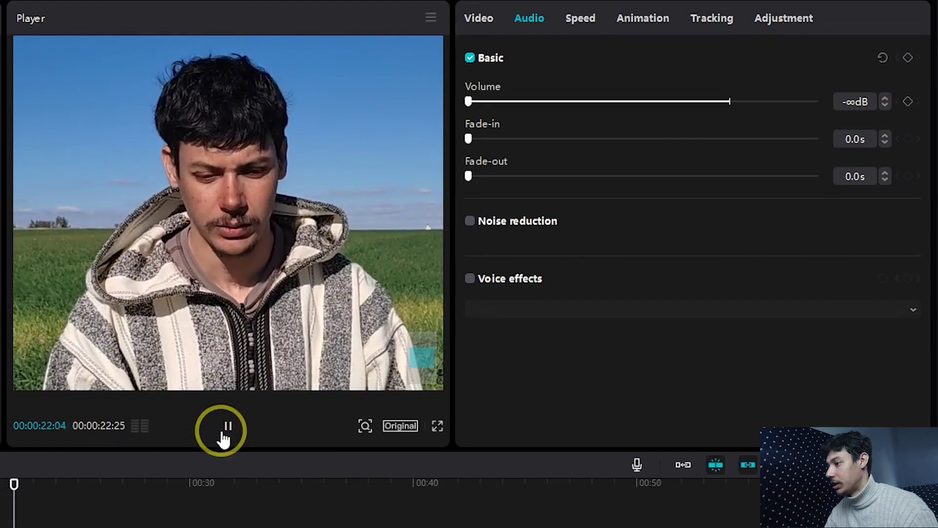
left_click(227, 427)
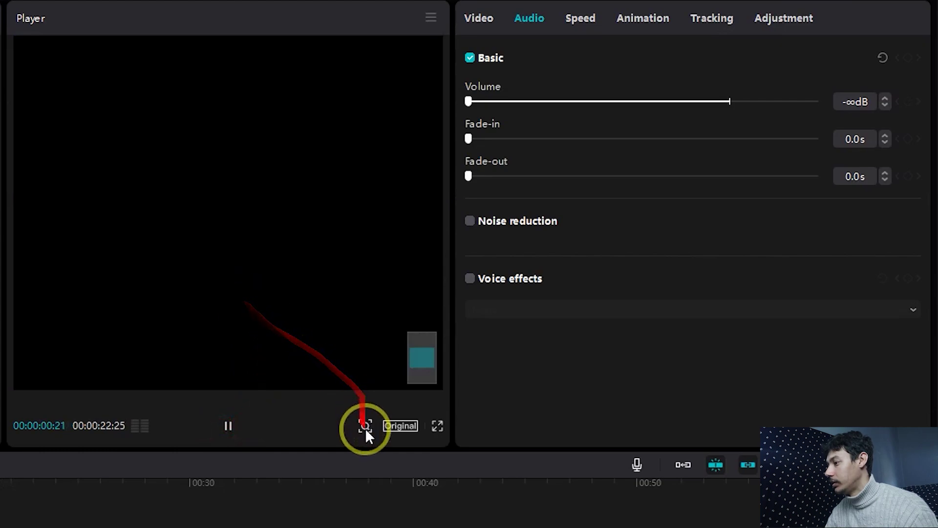
left_click(2, 486)
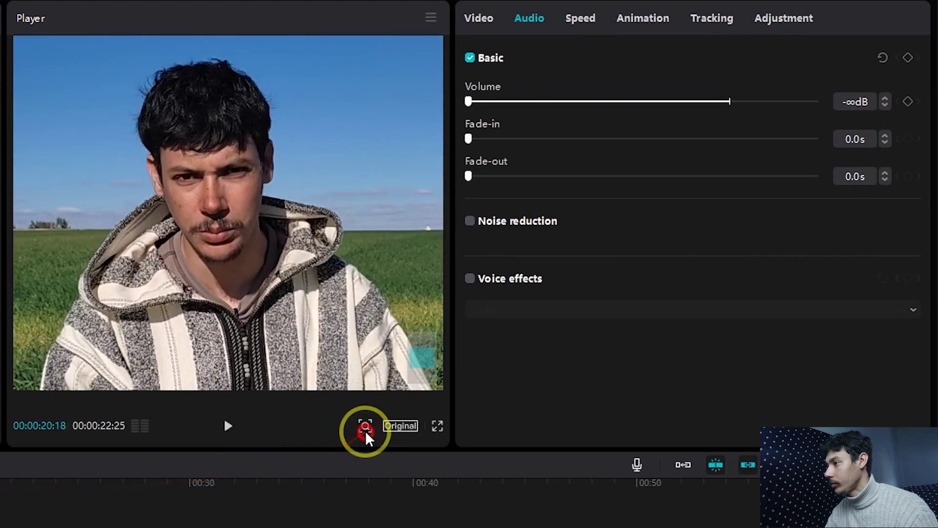
left_click(365, 426)
left_click_drag(372, 453, 407, 452)
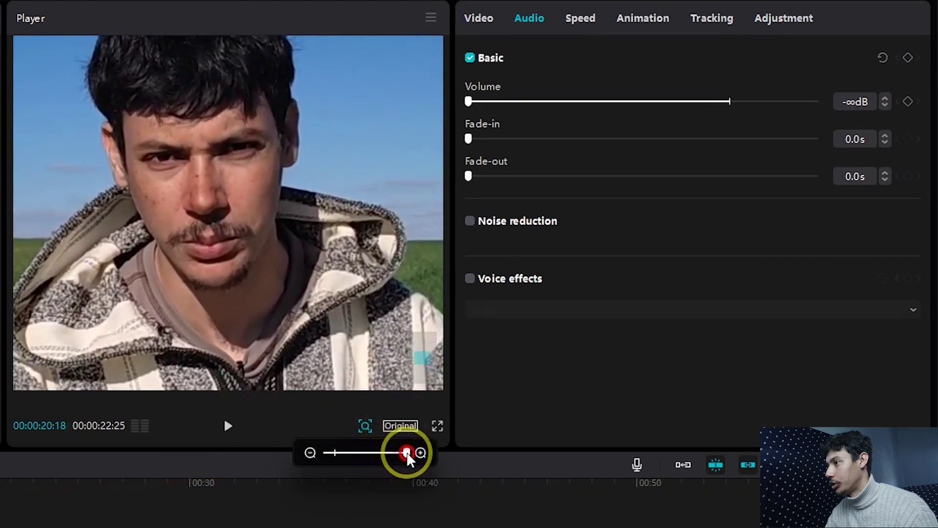
left_click(277, 222)
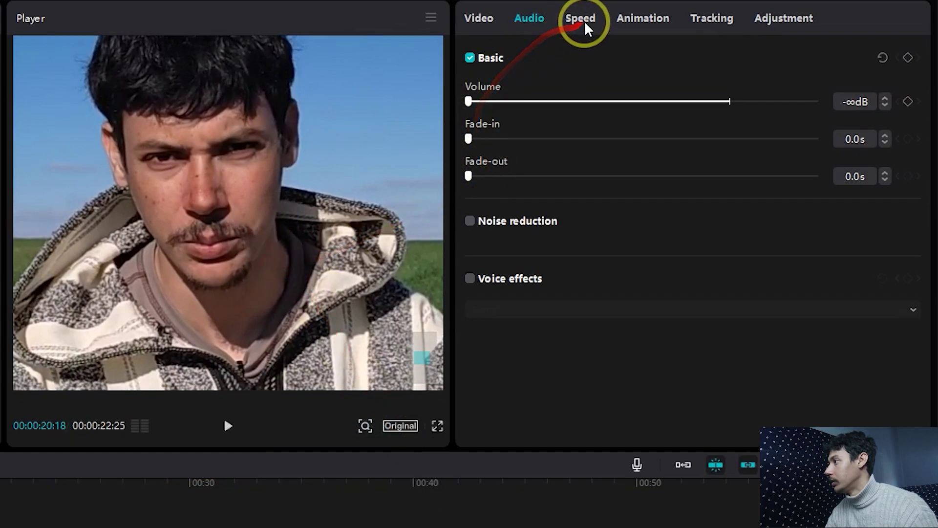
- Try the Gypsy makeup set on the magnified face and check it in playback
left_click(479, 18)
scroll(540, 341, "down", 10)
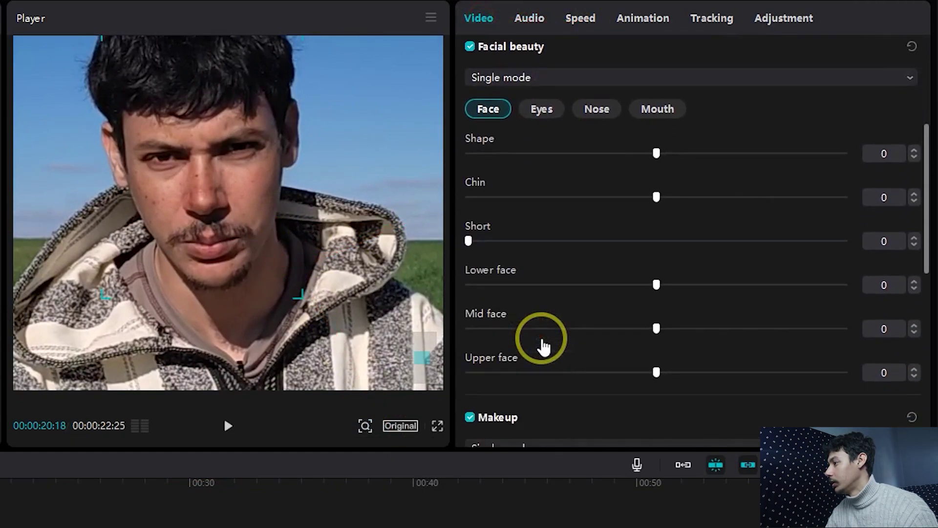
scroll(593, 284, "up", 5)
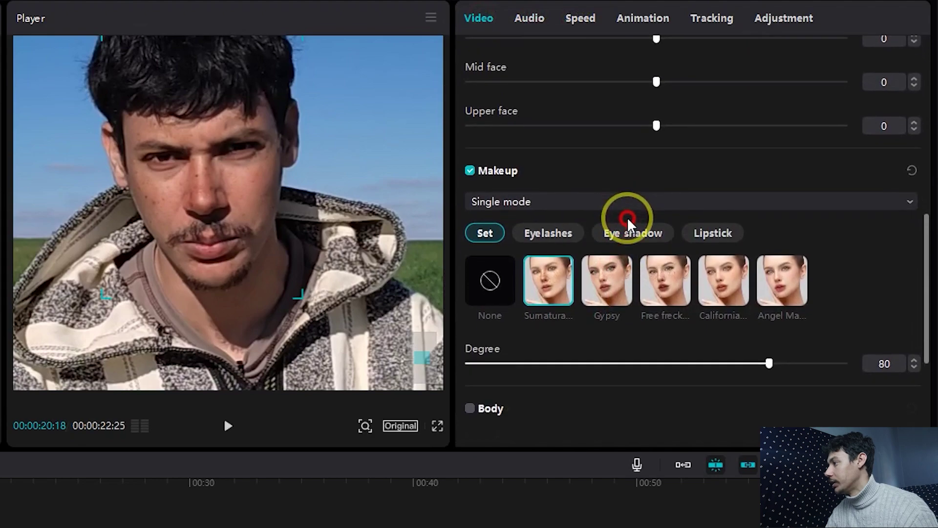
left_click(616, 283)
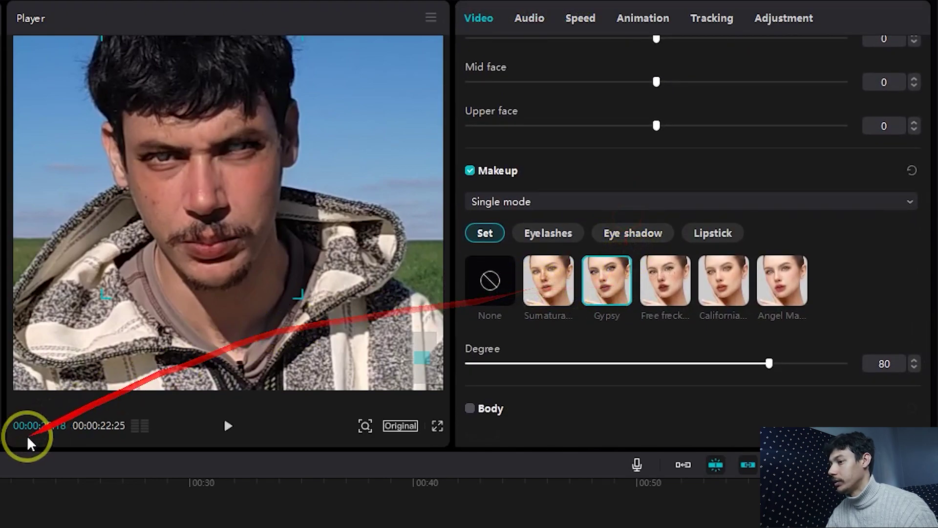
left_click(5, 481)
key("space")
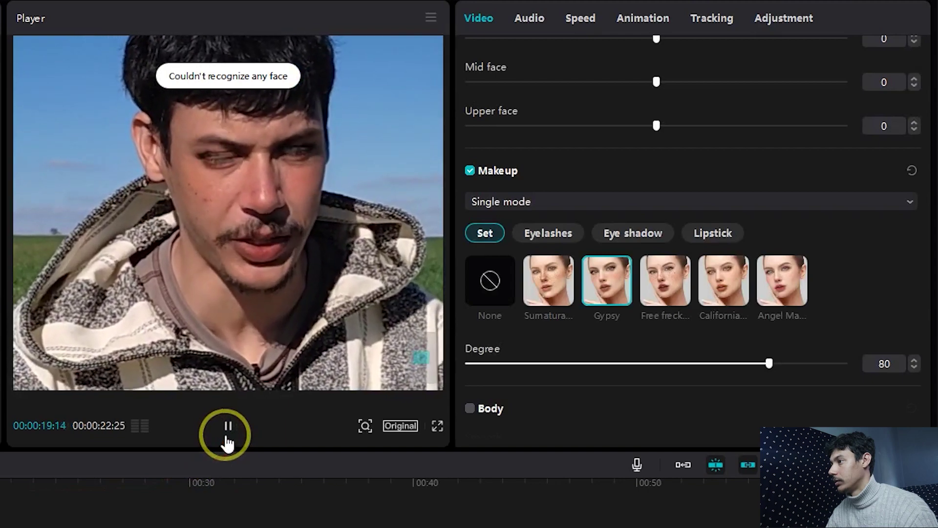
left_click(226, 437)
- Try the Free freck… and California… makeup sets on the face and check each in playback
left_click(665, 282)
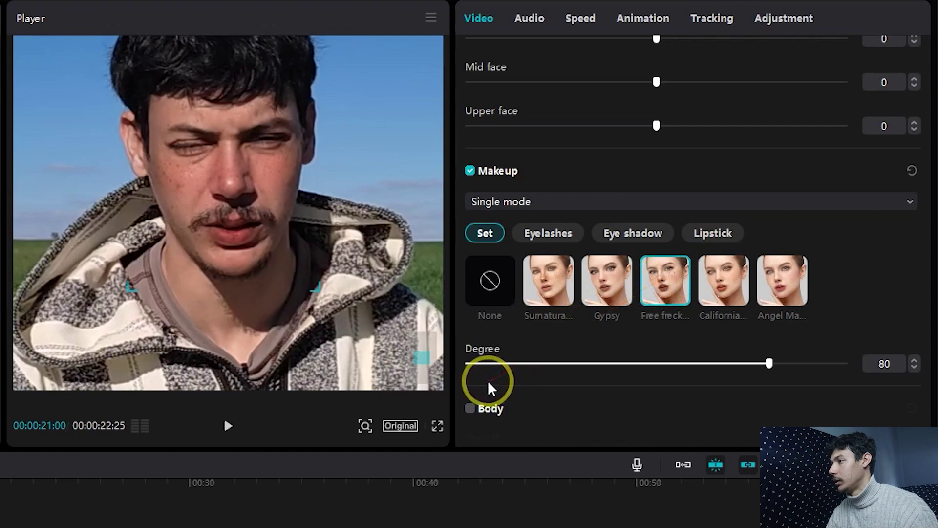
key("space")
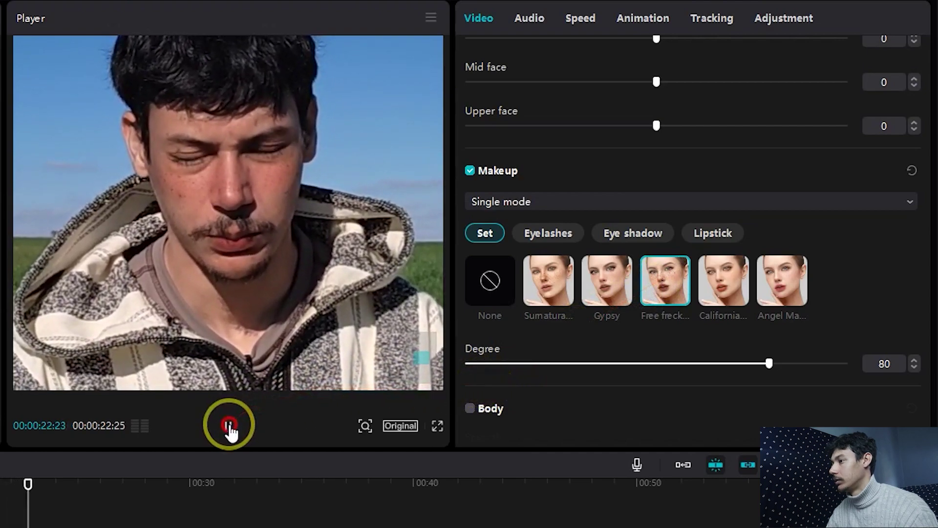
key("space")
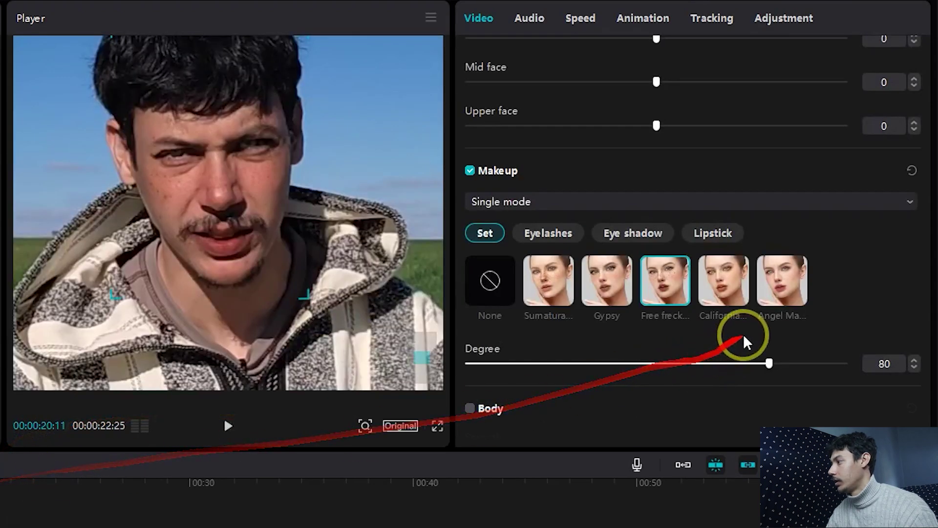
left_click(736, 289)
key("space")
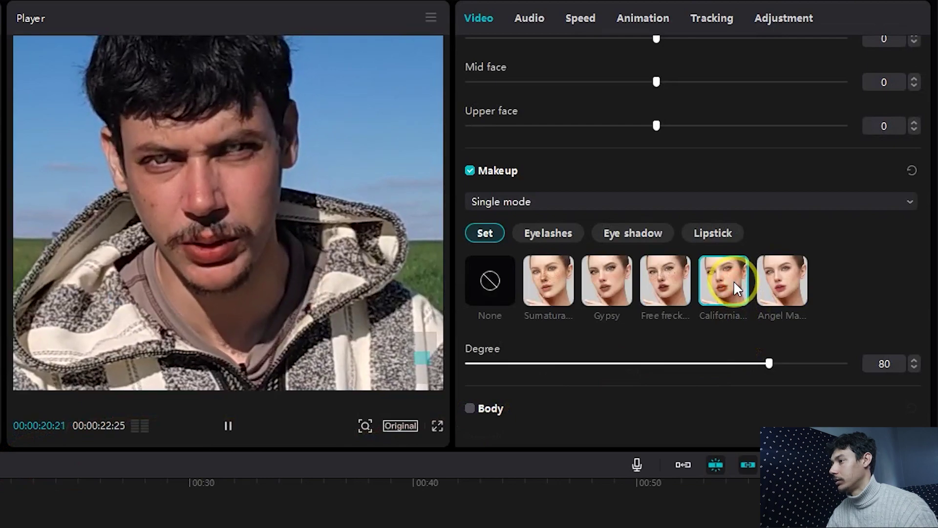
left_click(226, 426)
- Try the Angel Ma… makeup set at about 19 seconds and set the makeup set to None
left_click(770, 286)
mouse_move(8, 486)
left_mouse_down()
mouse_move(5, 496)
mouse_move(0, 489)
left_mouse_up()
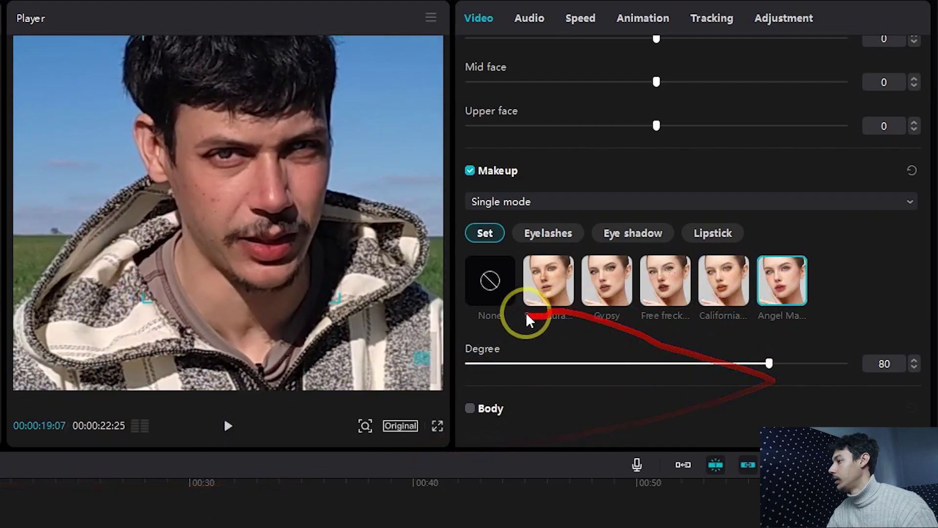
left_click(481, 279)
- Compare the Little Devil, Western and Internet c… eyelashes, apply Wild and check it in playback
left_click(535, 235)
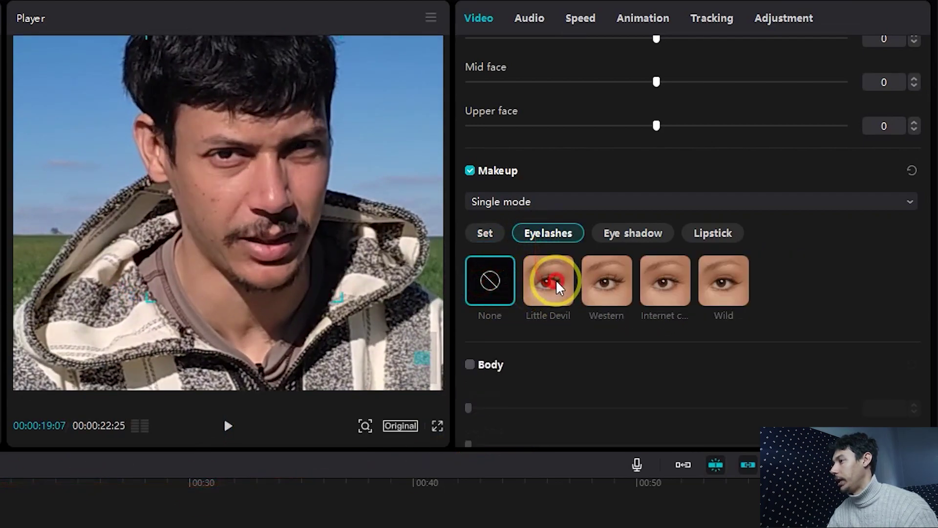
left_click(557, 286)
left_click(603, 282)
left_click(678, 293)
left_click(726, 293)
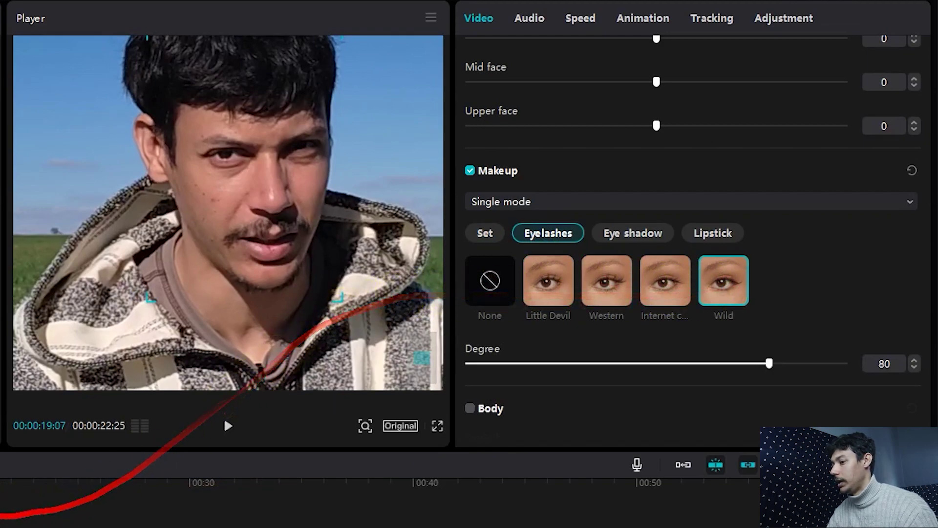
key("space")
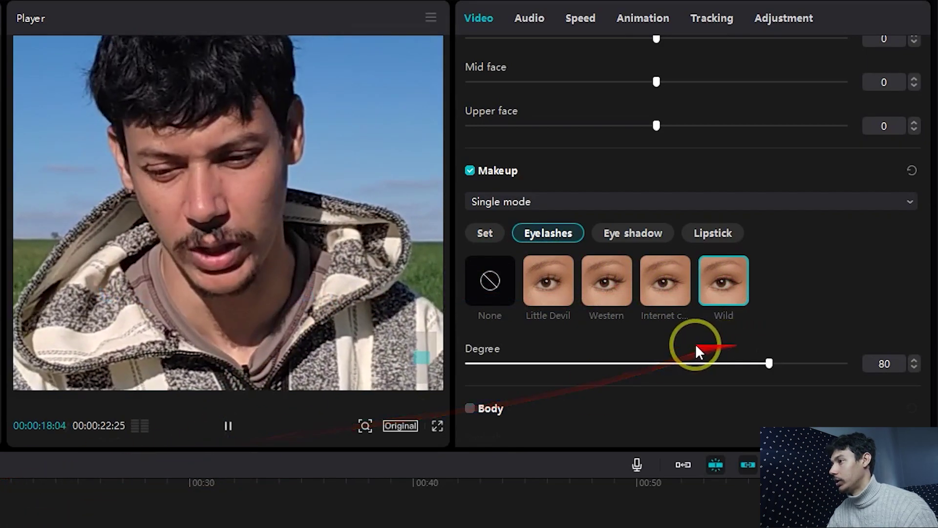
left_click(228, 425)
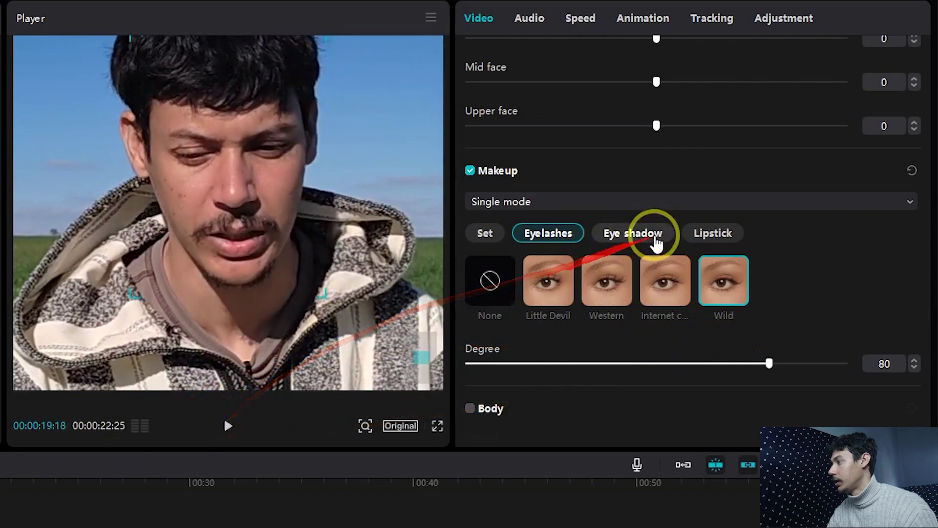
- Try the Gypsy eye shadow, apply Smoky instead and check it in playback
left_click(653, 238)
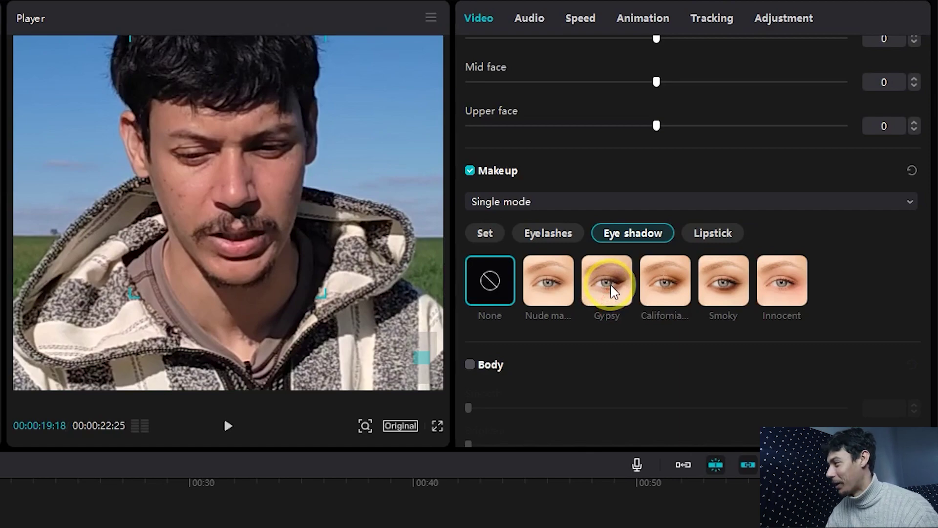
left_click(614, 290)
left_click(723, 281)
key("space")
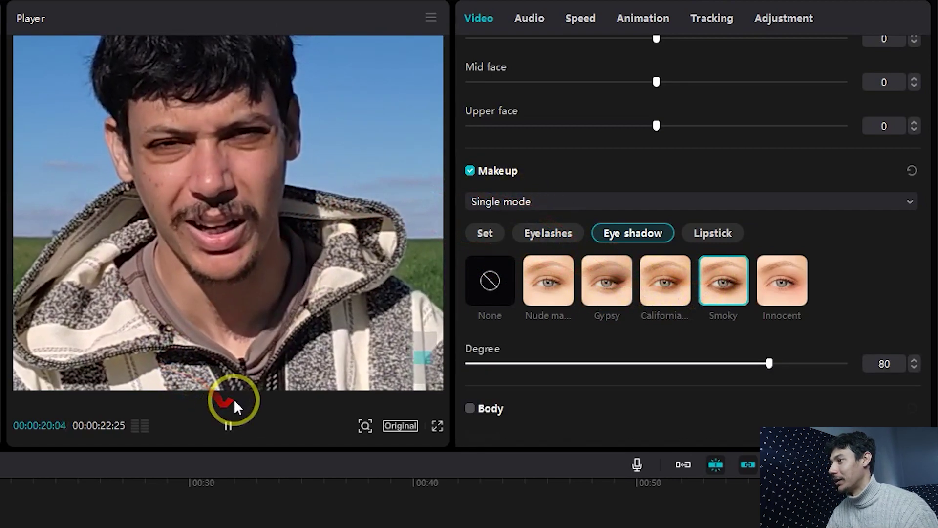
left_click(228, 425)
- Try the lipstick colours, apply the dark Mouth Bl… lipstick and play the clip to check it
left_click(714, 234)
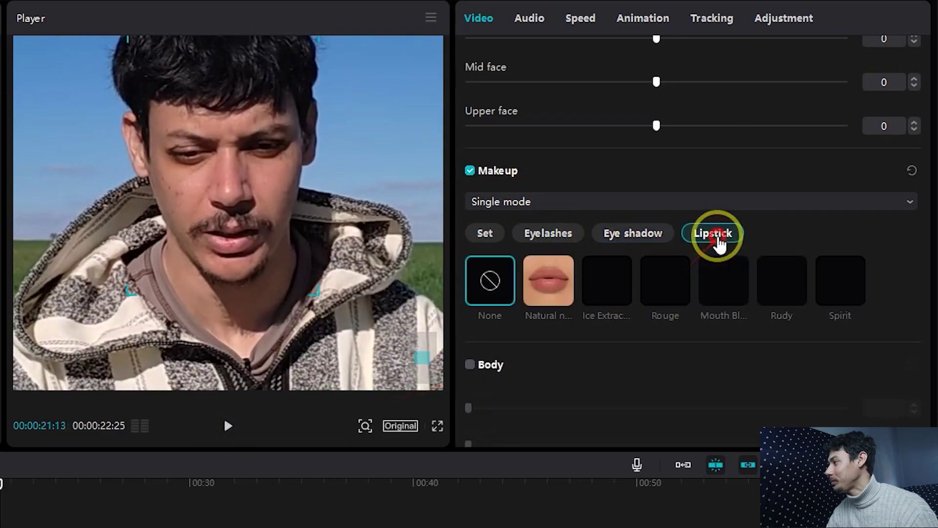
left_click(549, 286)
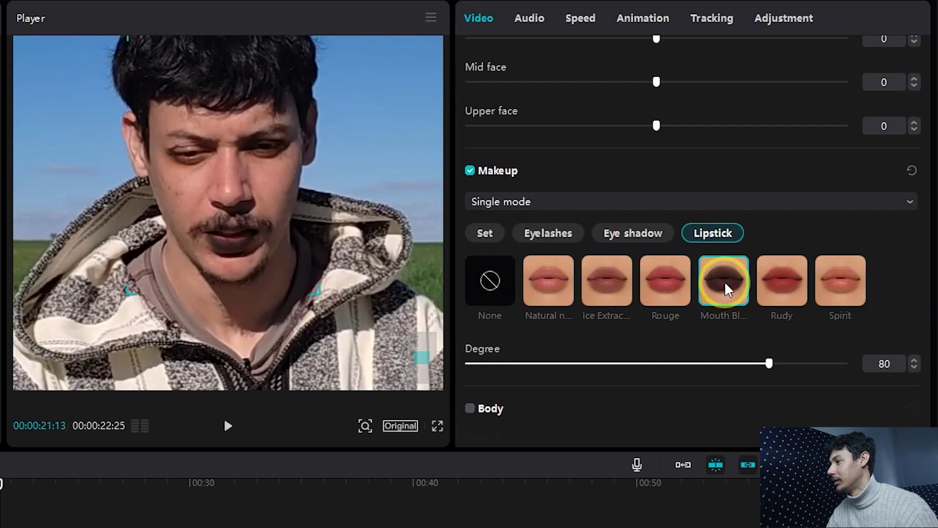
key("space")
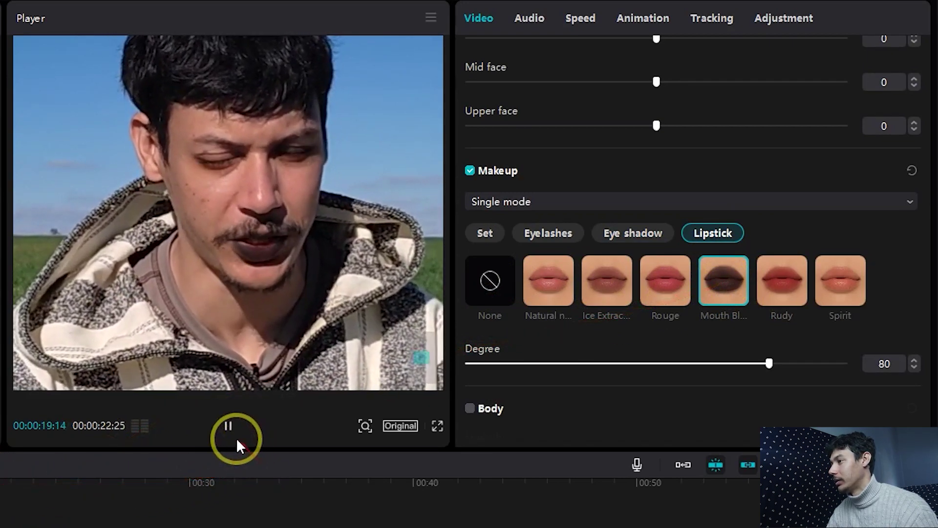
- Apply the Rudy lipstick to the face and play the clip to check it
left_click(780, 282)
key("space")
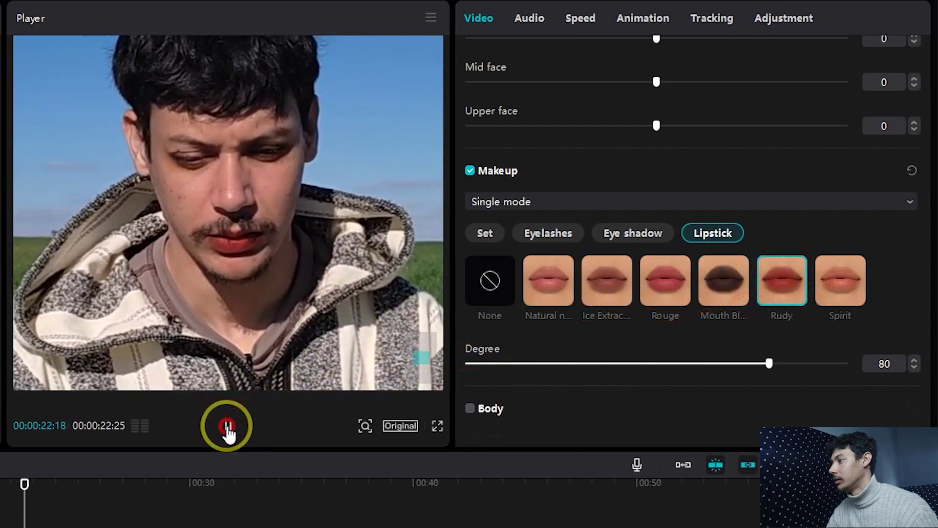
left_click(228, 427)
left_click(723, 233)
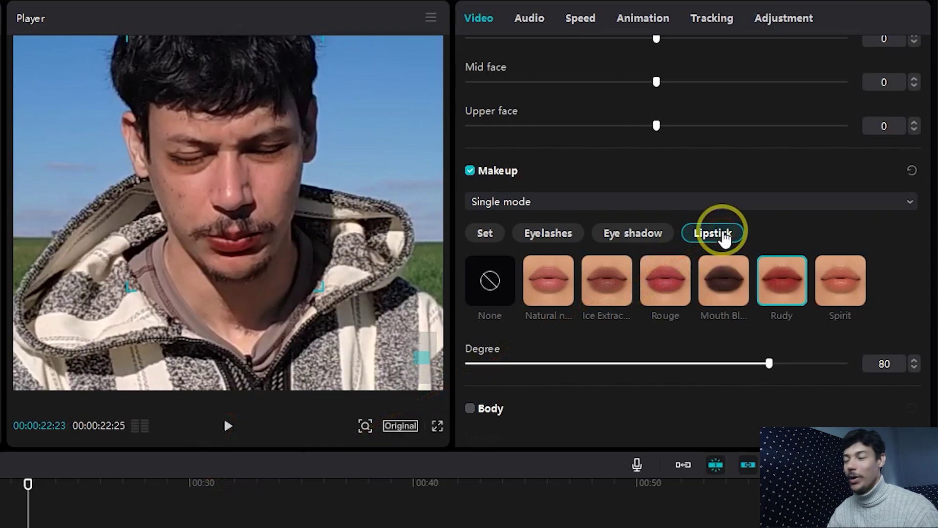
- Return to the makeup sets and turn on the Body enhancement for the clip
left_click(483, 234)
scroll(544, 256, "down", 3)
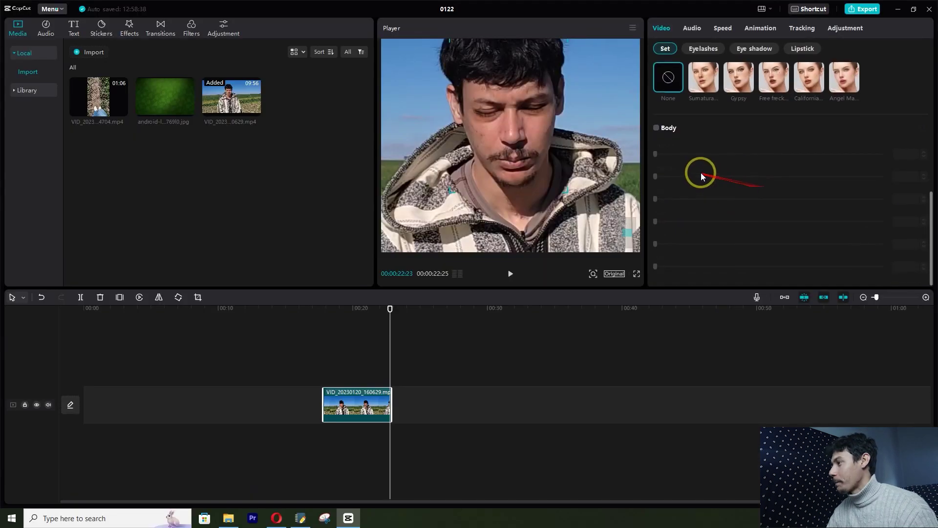
left_click(656, 129)
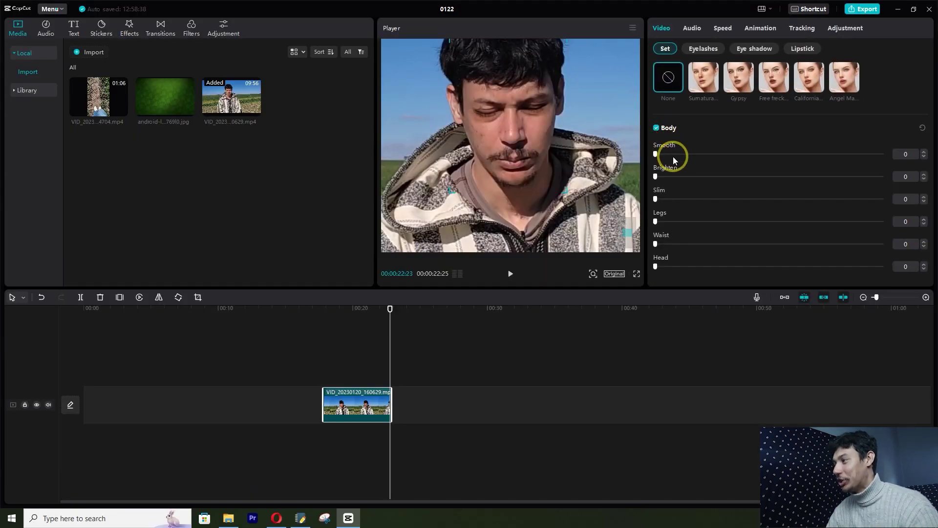
left_click(360, 406)
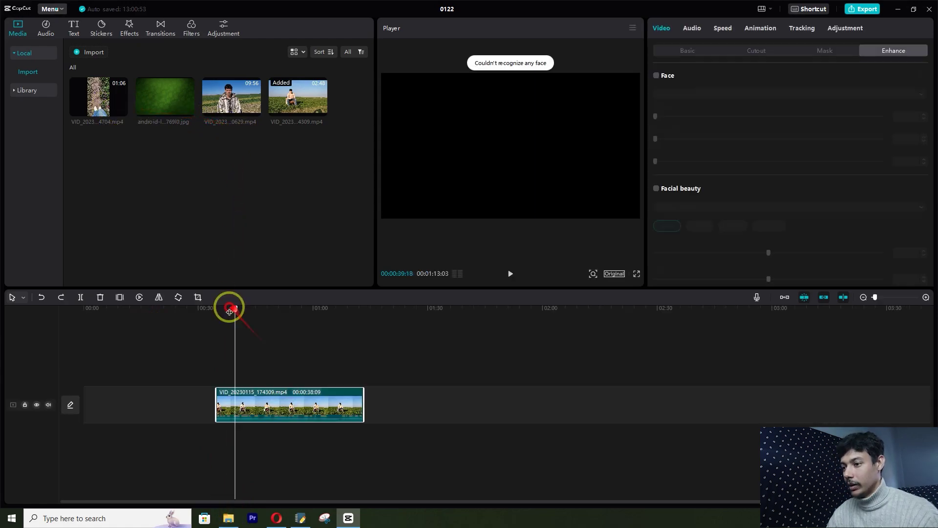
- Place the playhead at 00:00:37:28 and look through the timeline shortcuts and the Shortcut 2 preset
mouse_move(232, 308)
left_mouse_down()
mouse_move(211, 316)
mouse_move(229, 318)
left_mouse_up()
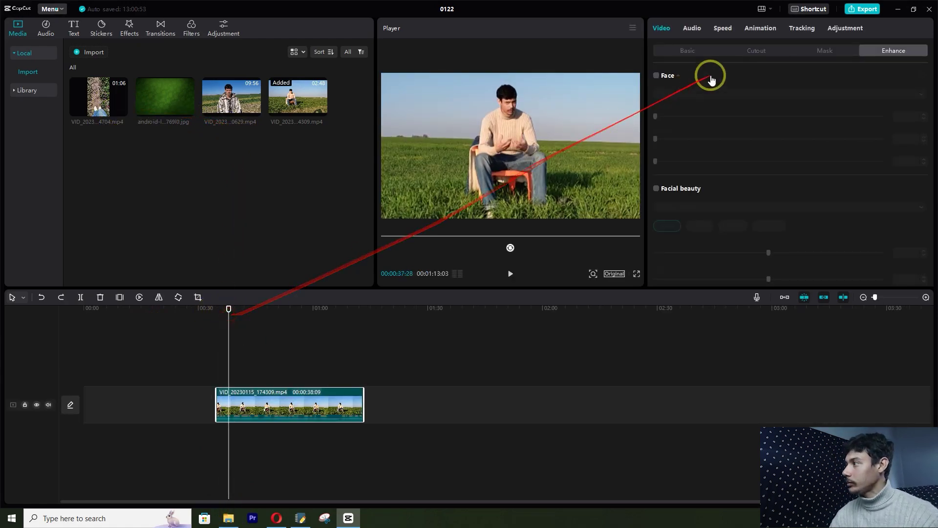
left_click(809, 9)
left_click(585, 128)
left_click(636, 105)
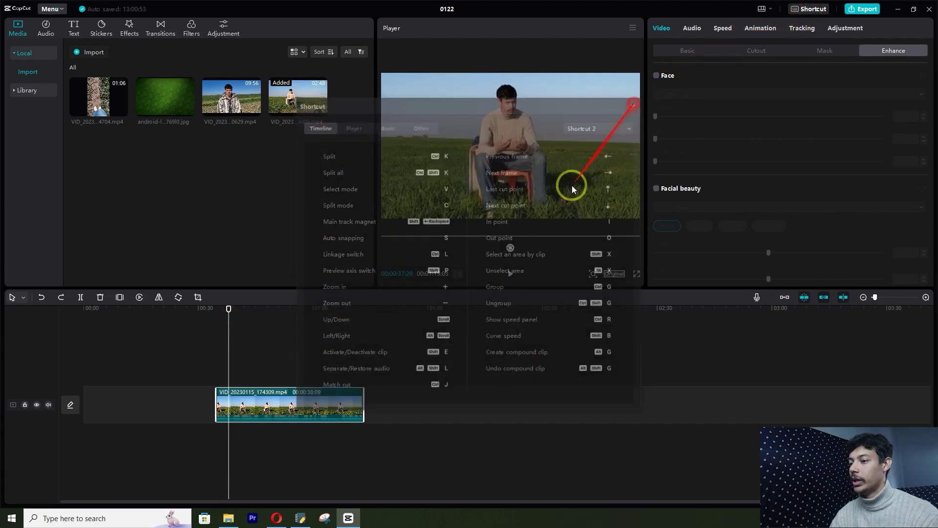
- Shift the seated-man clip to start at about 23 seconds and split it at 00:00:26:25
left_click(315, 345)
left_click(303, 399)
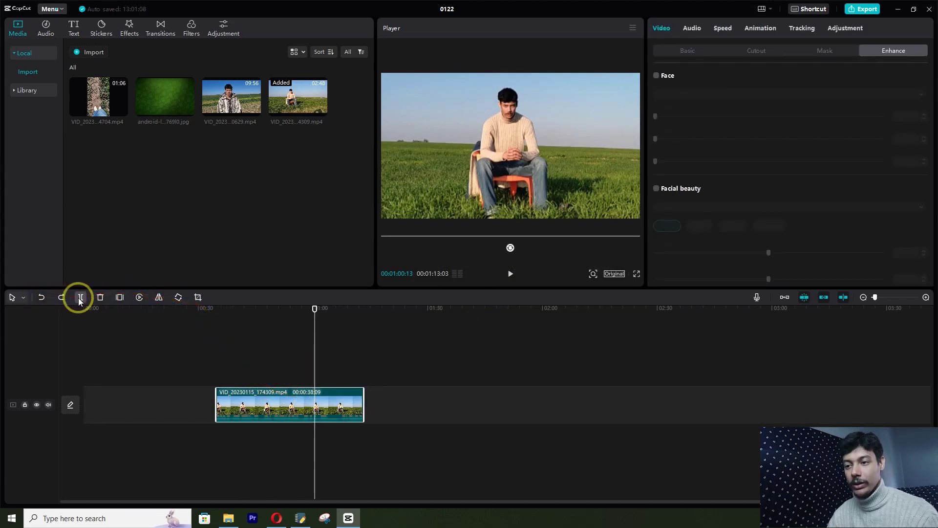
left_click_drag(304, 398, 261, 400)
mouse_move(184, 314)
left_mouse_down()
mouse_move(164, 314)
mouse_move(186, 314)
left_mouse_up()
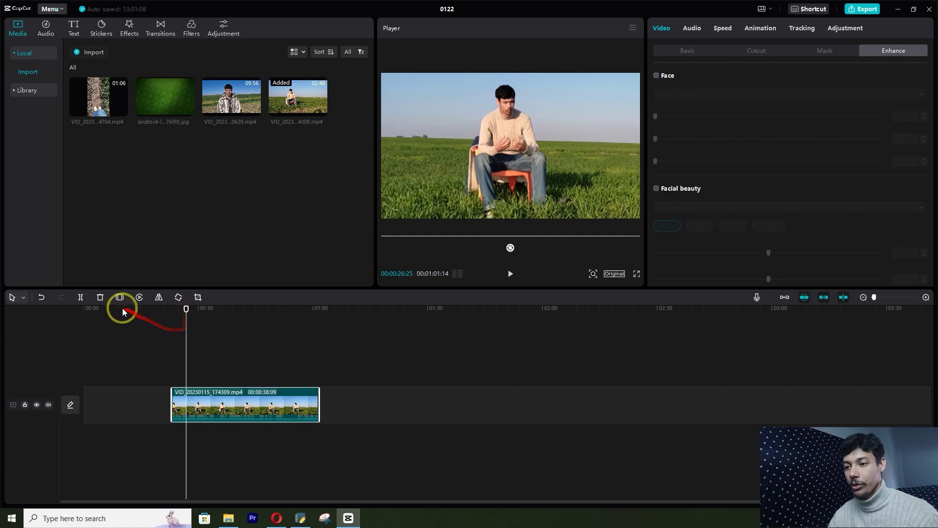
left_click(81, 298)
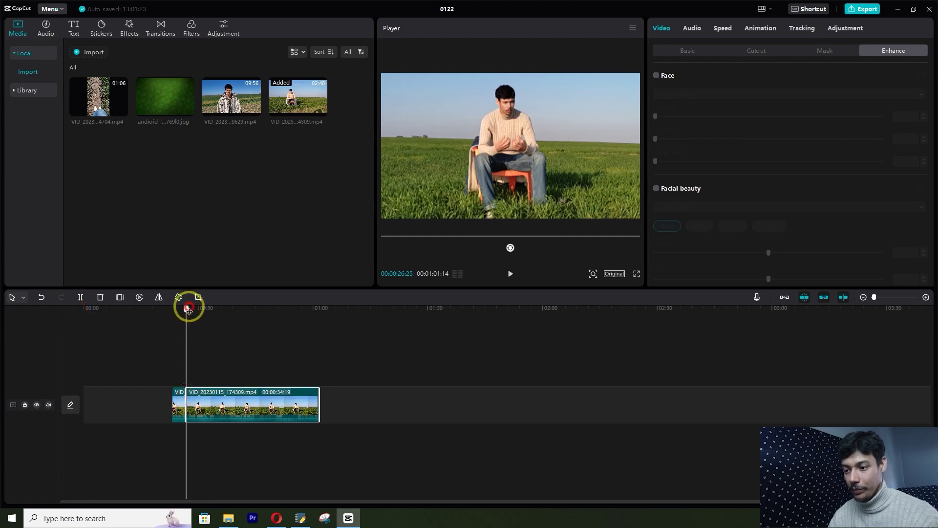
- Try mirroring the second part of the clip with the playhead at 00:00:31:01, and undo it
left_click_drag(188, 309, 202, 309)
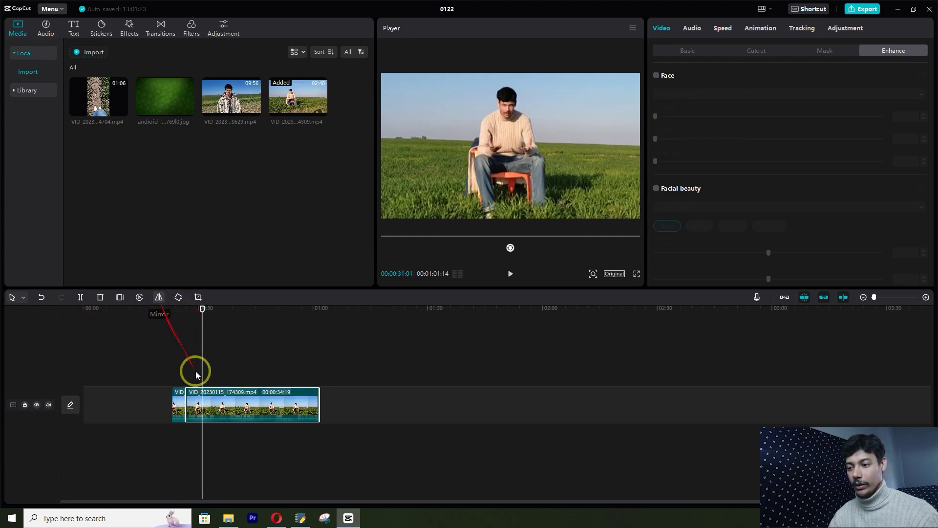
left_click(159, 298)
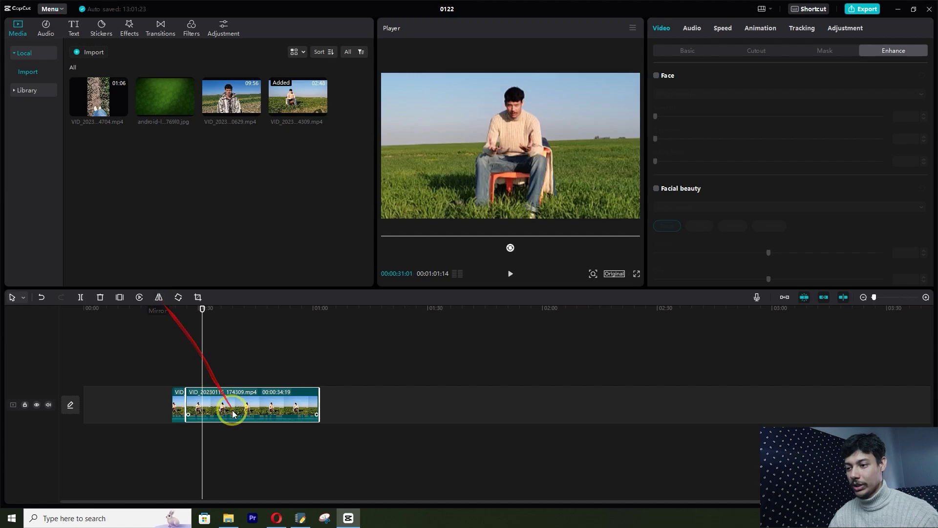
key("ctrl+z")
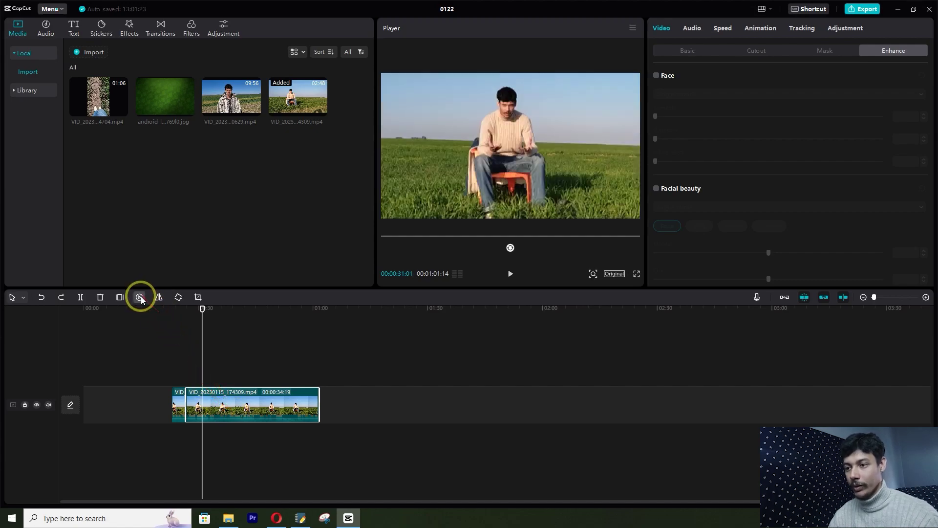
- Try reversing the whole clip, play it back from near its start and undo the reversal
left_click(175, 308)
left_click(510, 271)
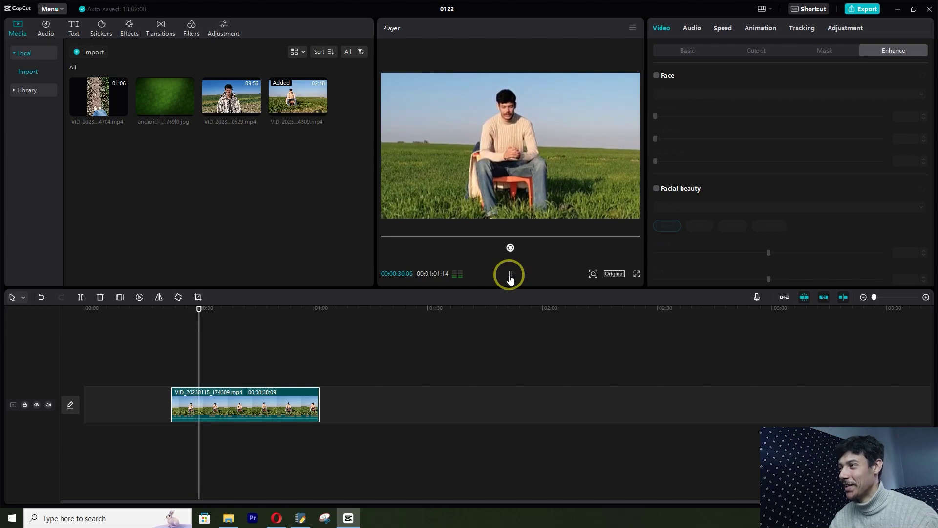
left_click(510, 274)
left_click(253, 412)
key("ctrl+z")
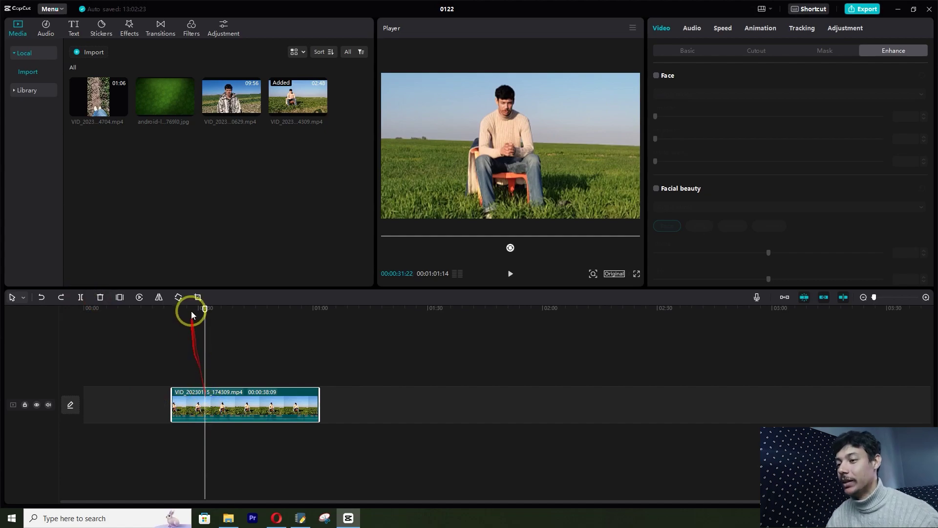
- Place the playhead at 00:00:27:18 and look up the select mode and split mode shortcuts
left_click_drag(206, 309, 189, 311)
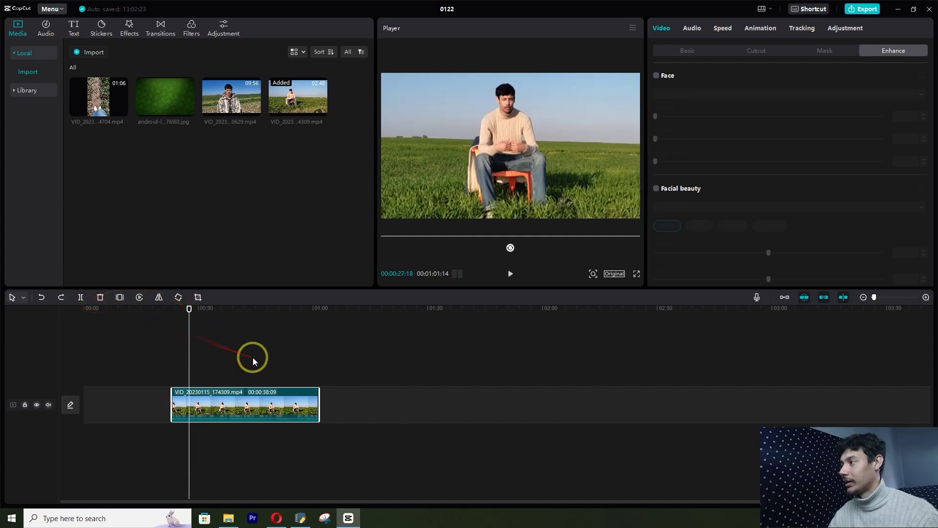
left_click(808, 9)
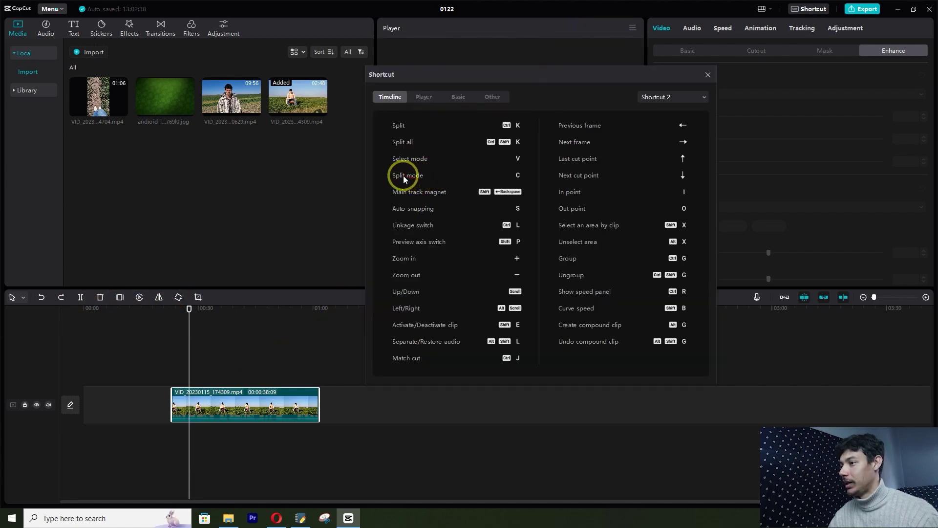
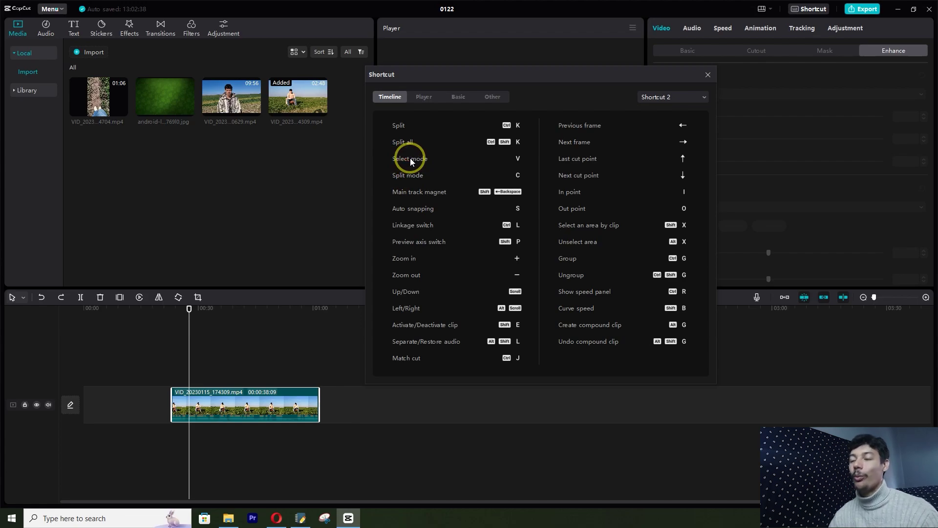
left_click(712, 73)
- Switch to split mode and cut the clip at about 9, 14, 16 and 18 seconds, ending in select mode
key("b")
left_click_drag(140, 317, 188, 388)
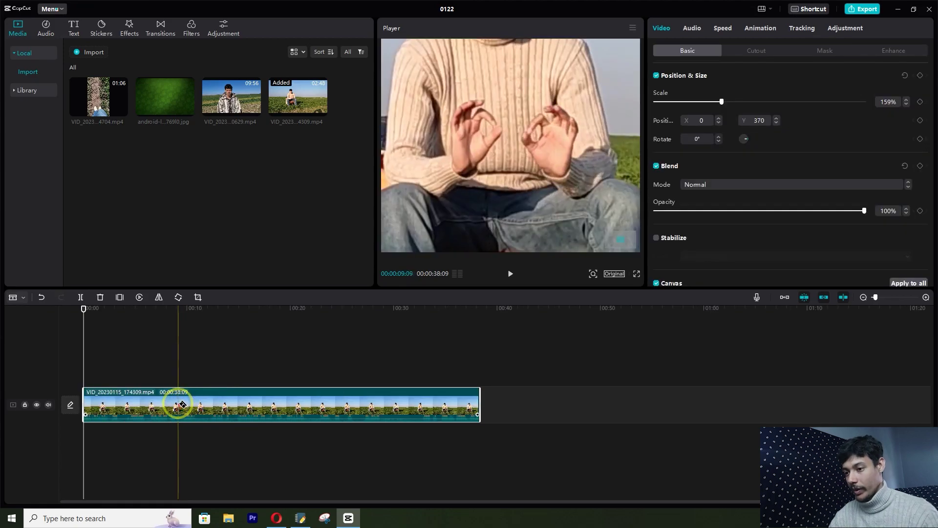
left_click(177, 405)
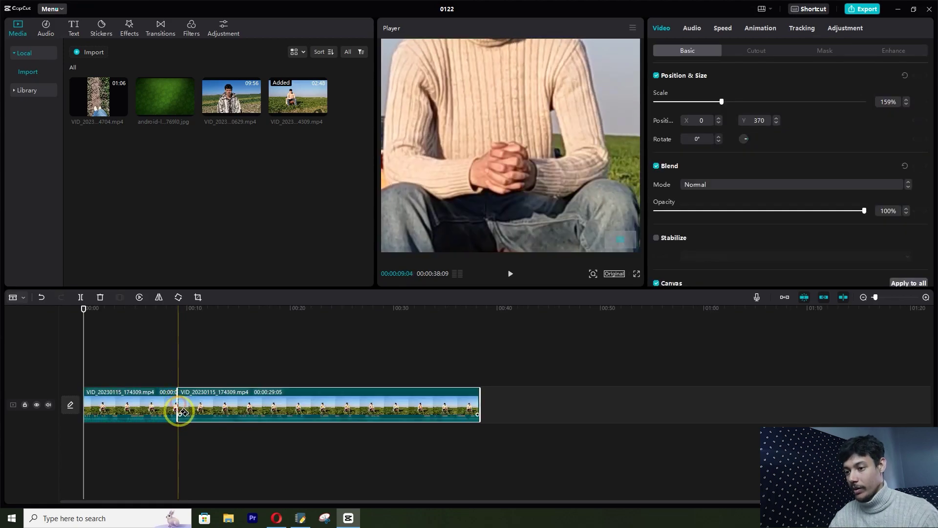
left_click_drag(230, 308, 208, 314)
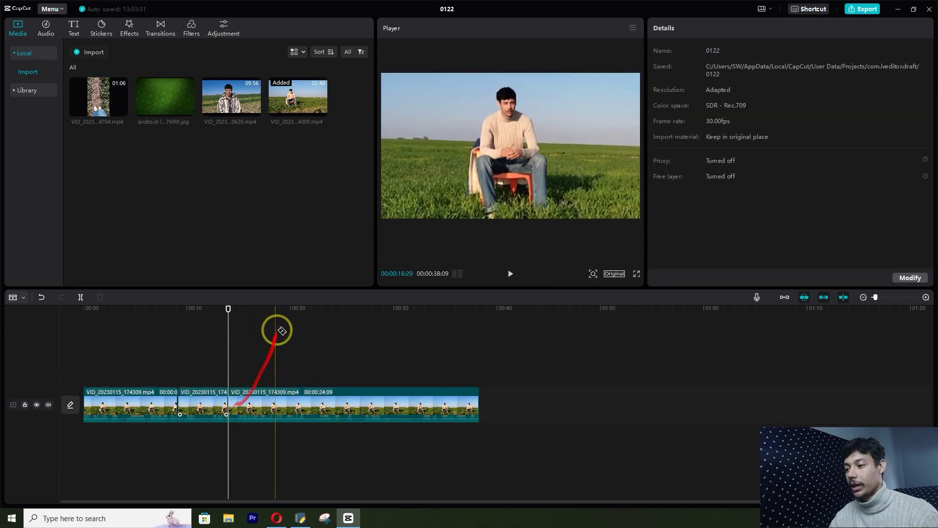
mouse_move(277, 309)
left_mouse_down()
mouse_move(241, 318)
mouse_move(269, 308)
left_mouse_up()
key("ctrl+b")
left_click(256, 318)
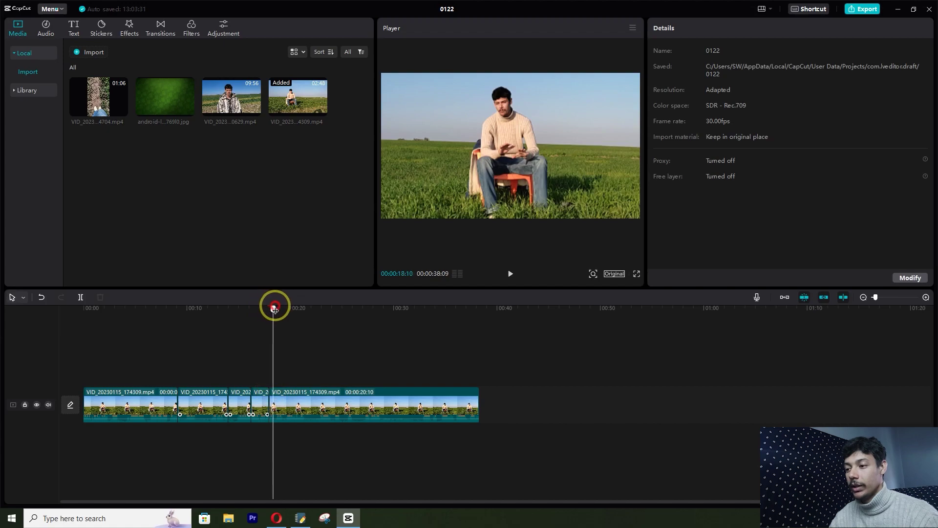
- Select the second clip segment and place the playhead at 00:00:12:14
left_click(296, 395)
left_click(252, 310)
left_click(238, 310)
left_click(224, 410)
left_click_drag(229, 386, 213, 326)
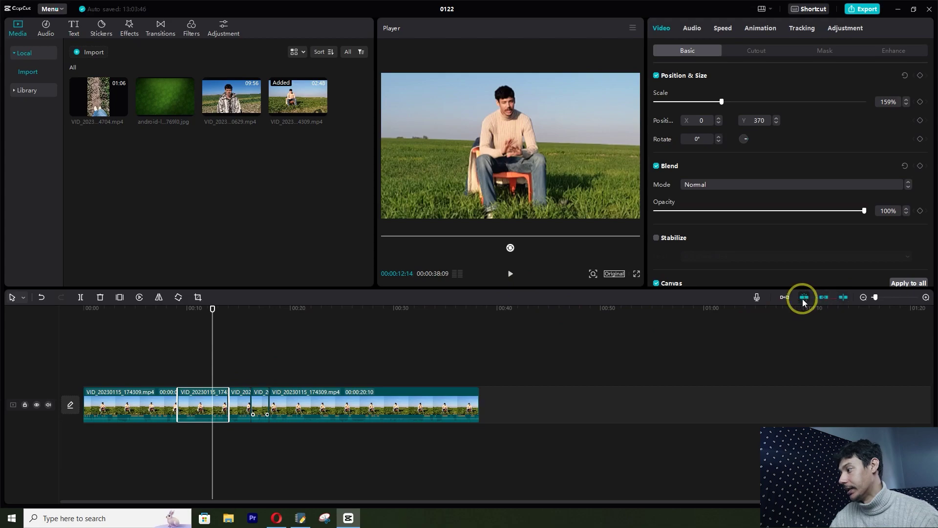
- Turn on the main track magnet, try moving the last segment away from the others, and turn the magnet off again
left_click(785, 297)
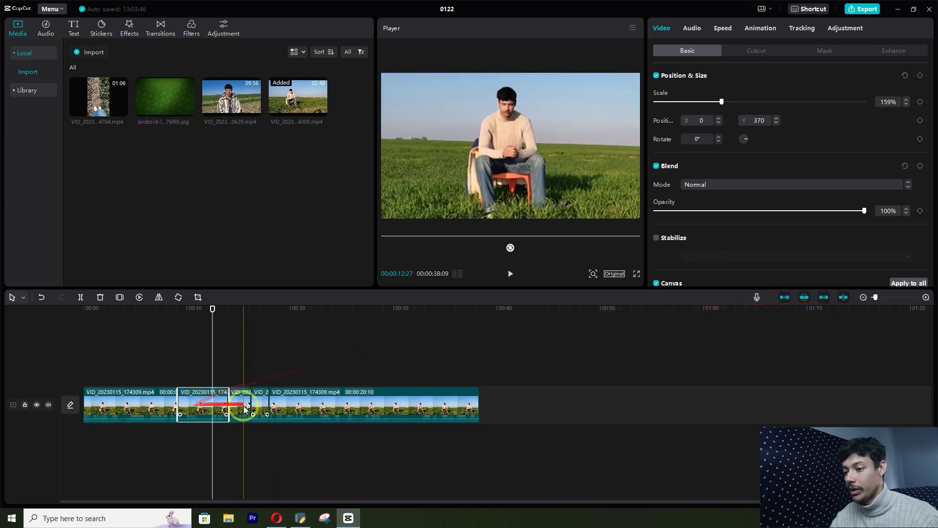
left_click_drag(298, 408, 601, 419)
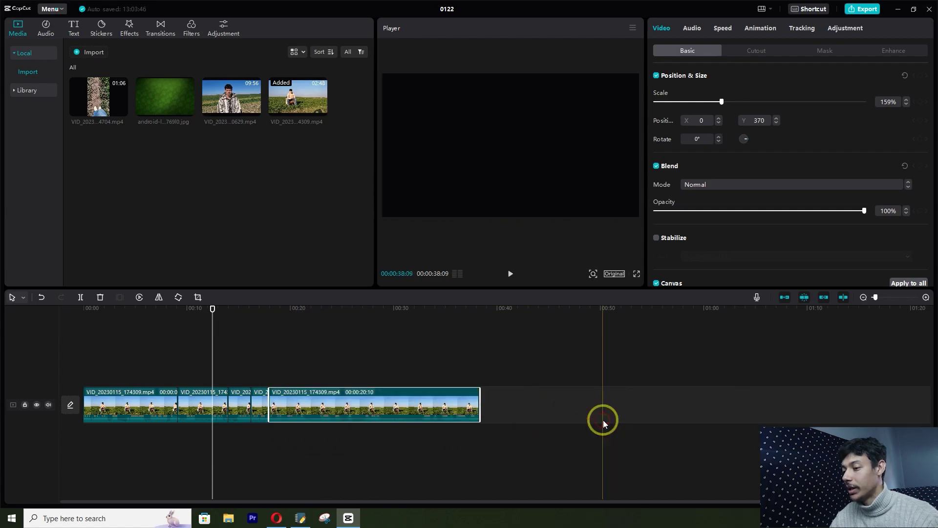
left_click(785, 297)
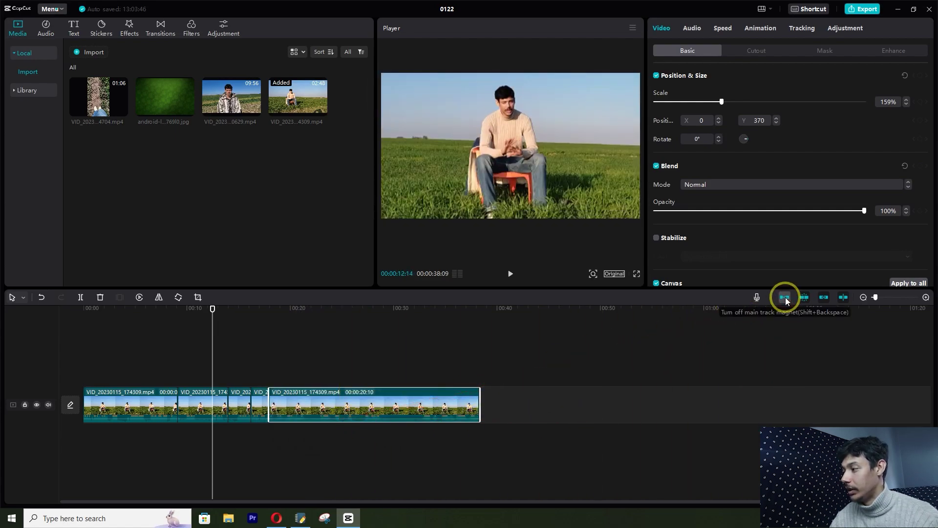
left_click_drag(361, 405, 399, 411)
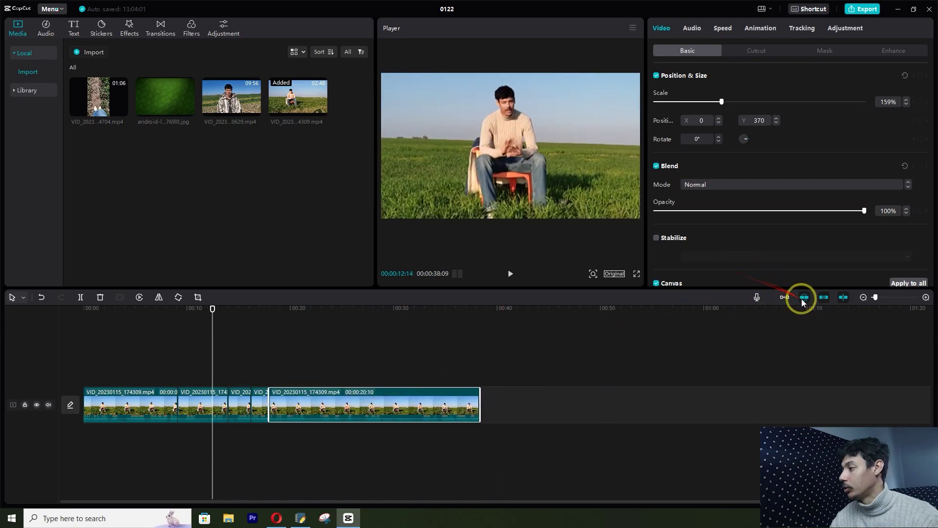
- Turn off auto snapping, shift the last segment slightly later, and move it back against its neighbour with snapping on
mouse_move(288, 394)
left_mouse_down()
mouse_move(303, 392)
mouse_move(295, 409)
left_mouse_up()
left_click_drag(293, 366, 330, 403)
left_click(320, 407)
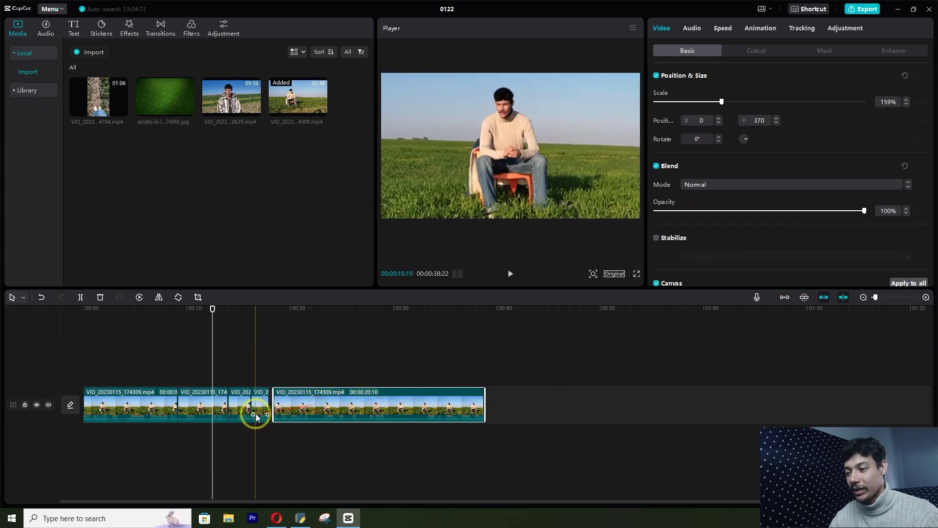
left_click(822, 302)
mouse_move(315, 404)
left_mouse_down()
mouse_move(327, 404)
mouse_move(317, 404)
left_mouse_up()
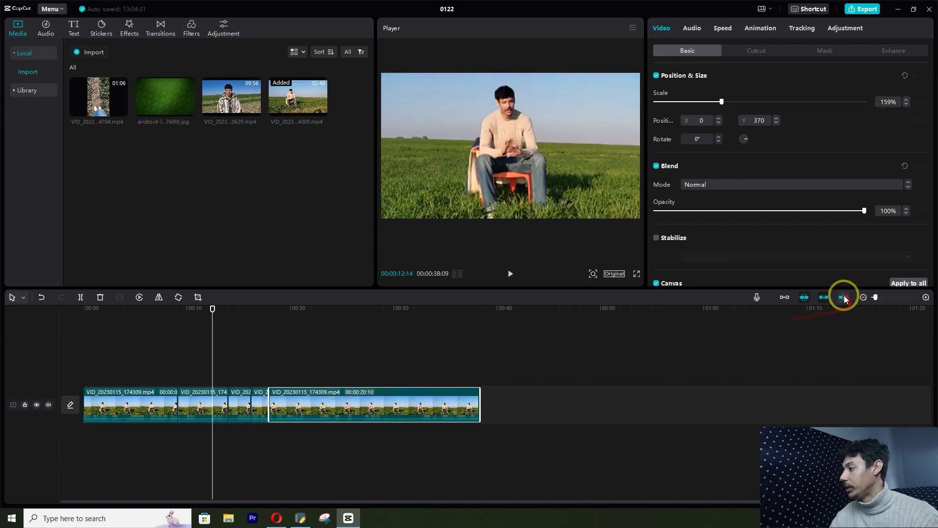
- Zoom the timeline in slightly and try the main track's mute, hide and lock toggles, switching each one back off
left_click_drag(875, 297, 875, 297)
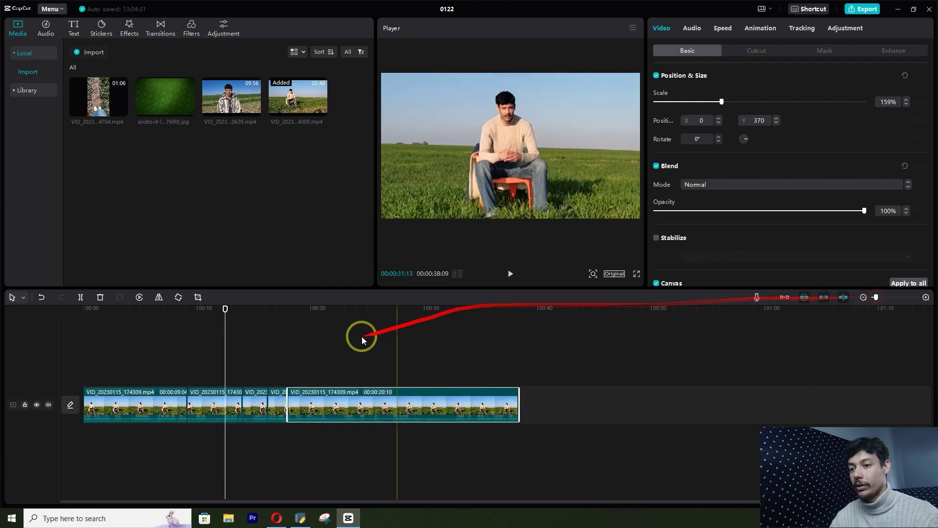
left_click(49, 405)
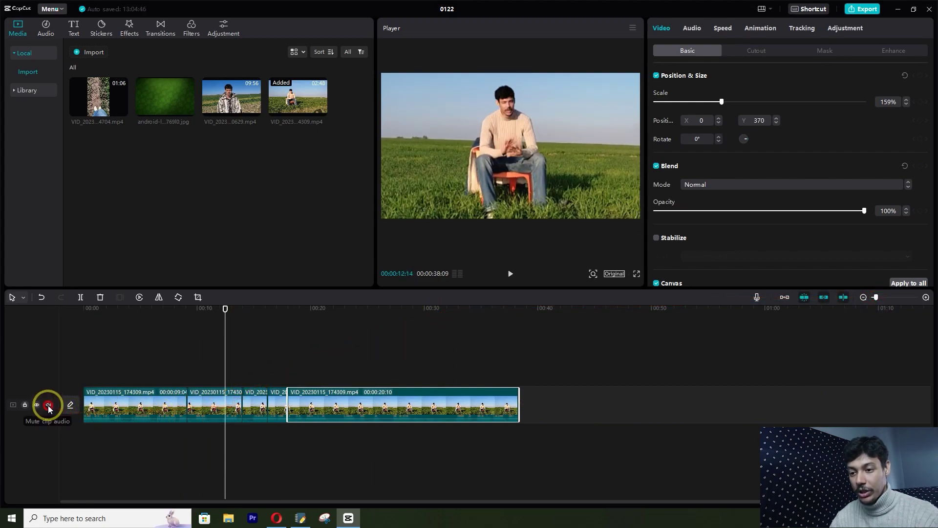
left_click(49, 405)
left_click(36, 404)
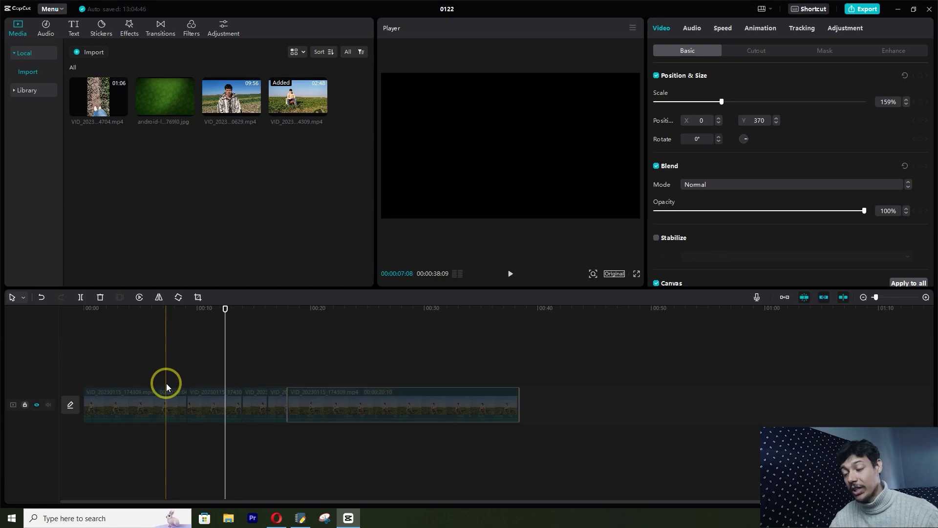
left_click(37, 403)
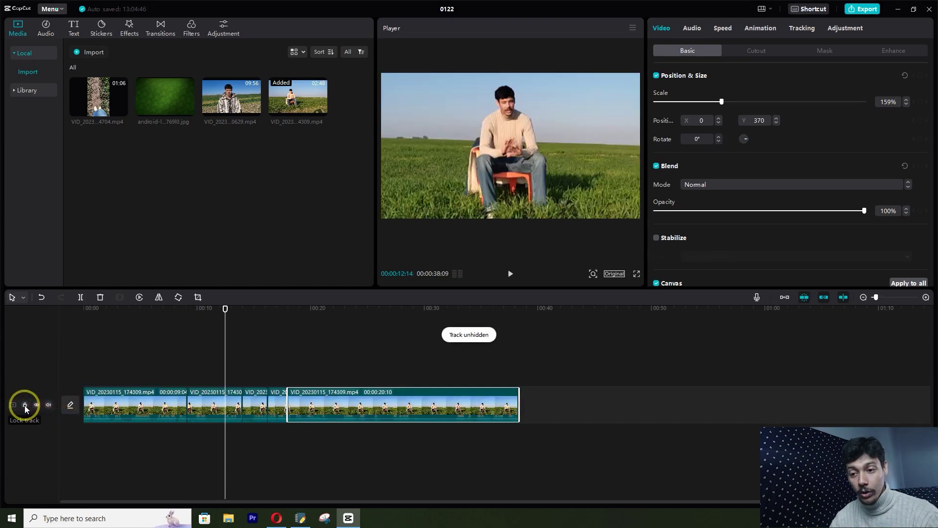
left_click(24, 404)
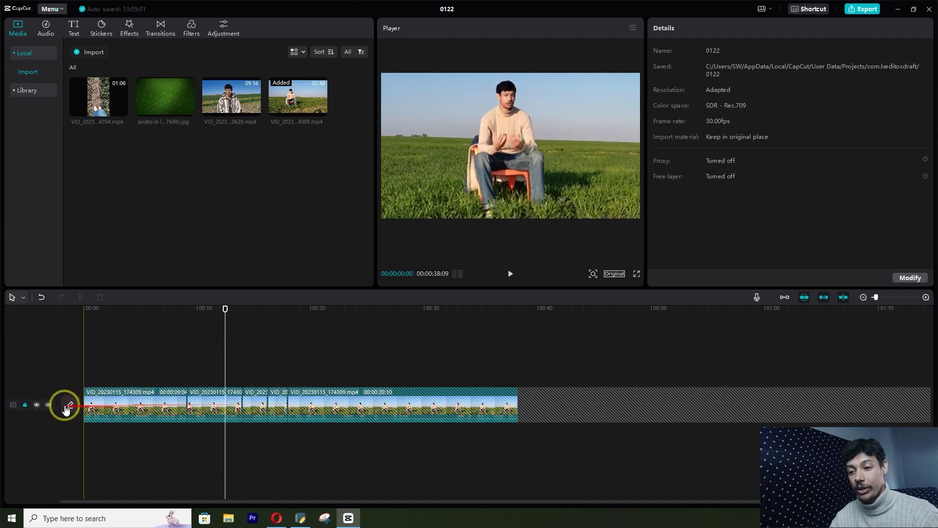
left_click(25, 405)
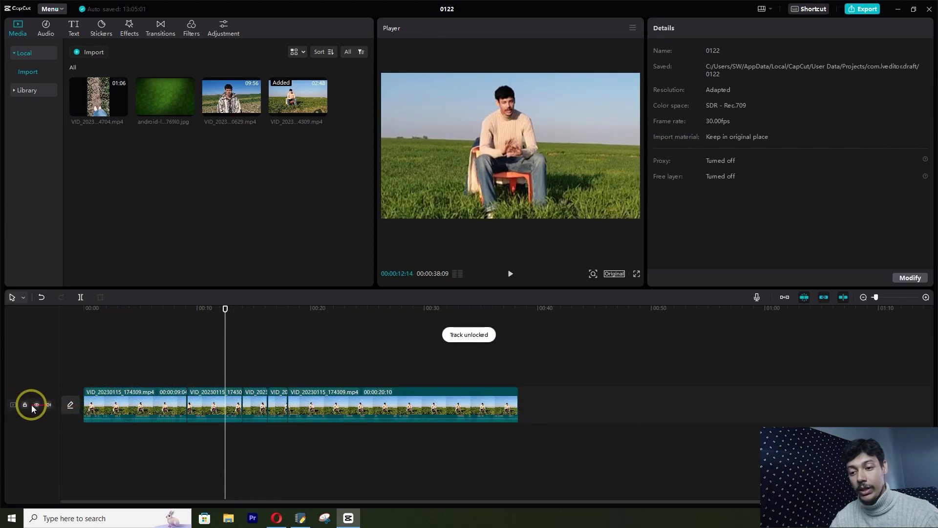
- Select the last clip segment, place the playhead at 00:00:26:25, and look through the segment's context options
left_click(312, 405)
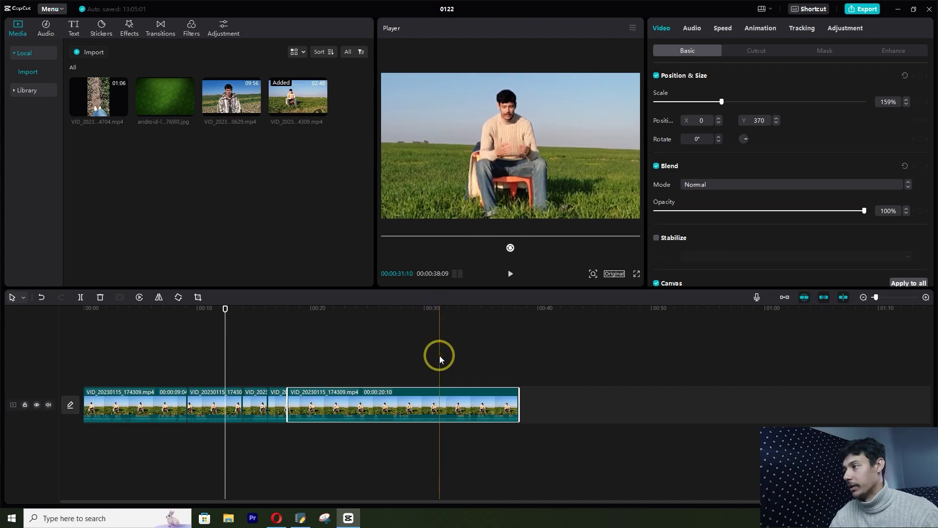
left_click(387, 308)
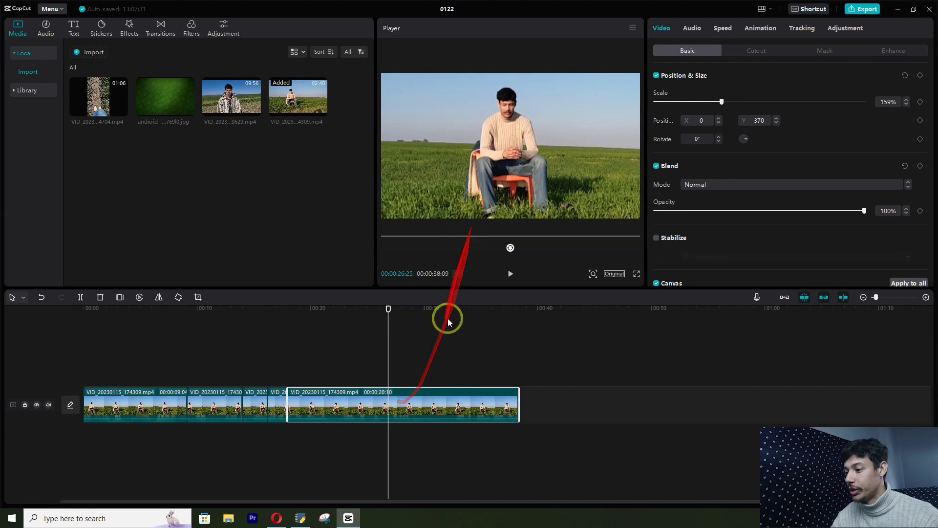
right_click(418, 391)
mouse_move(450, 354)
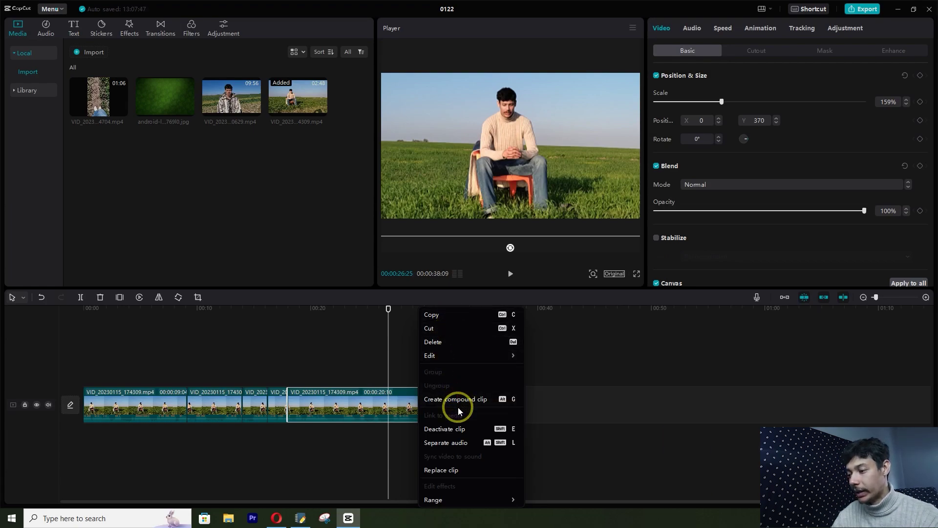
- Select the first clip segment, switch the timeline cursor to the Split tool, and return it to Select
left_click(108, 405)
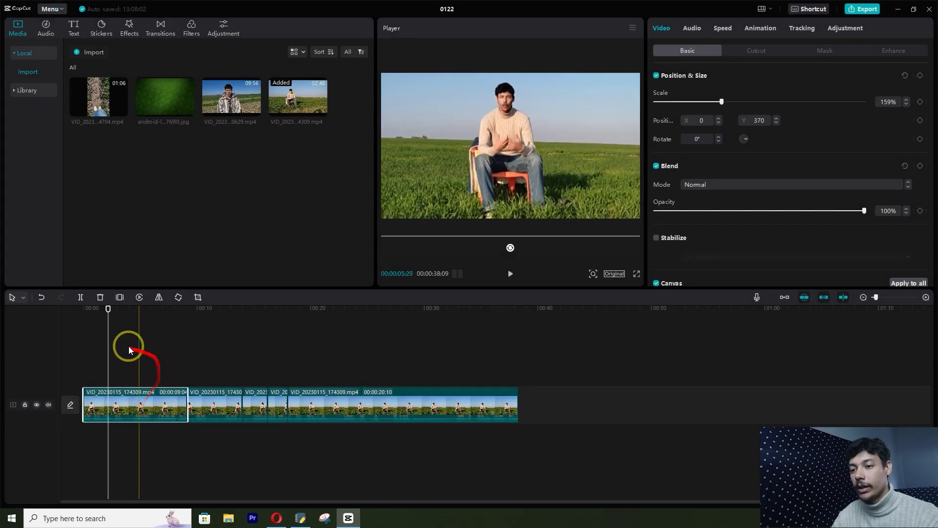
left_click(22, 298)
left_click(22, 298)
left_click(22, 298)
left_click(23, 328)
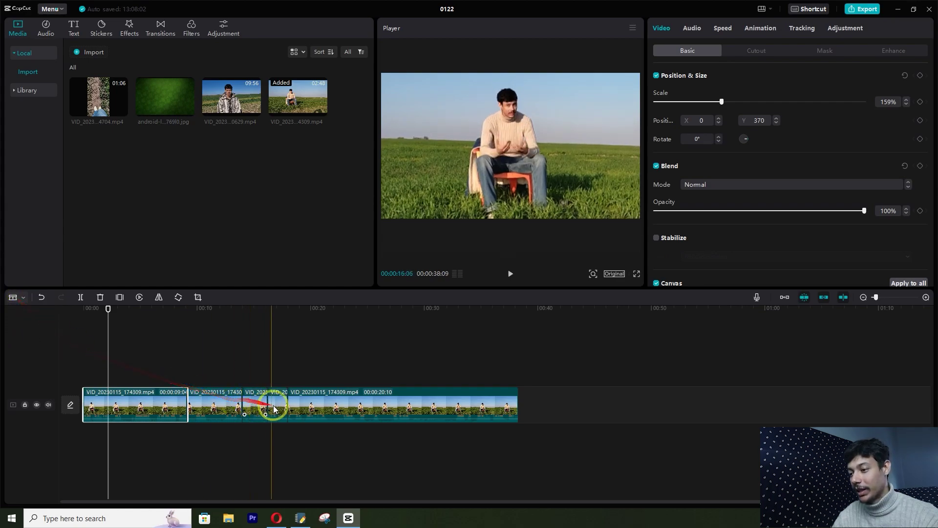
left_click(12, 298)
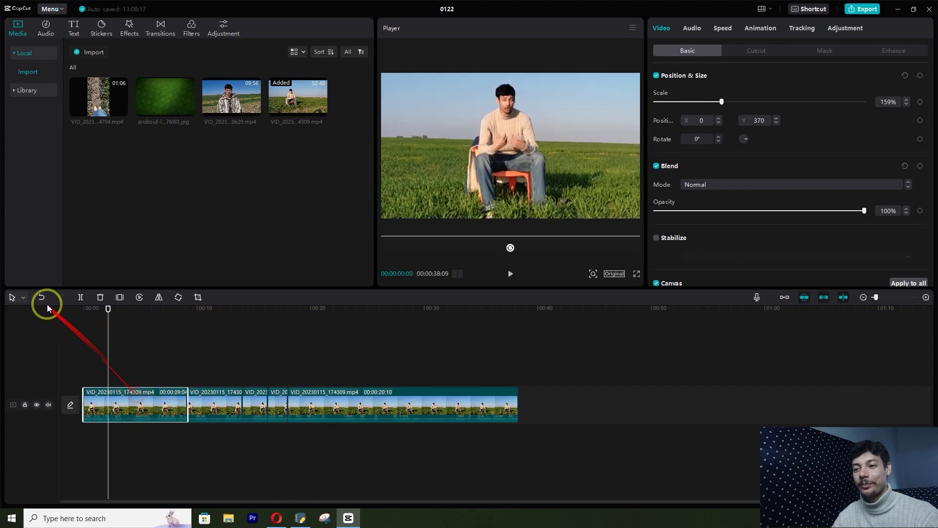
left_click(10, 298)
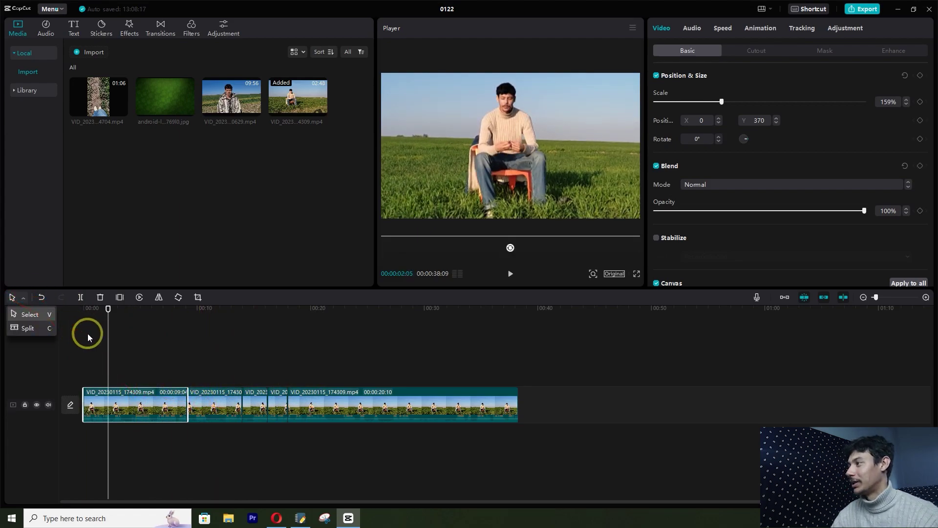
- Open the voice recording window, move it aside, and look at its input volume and recording options
left_click(301, 410)
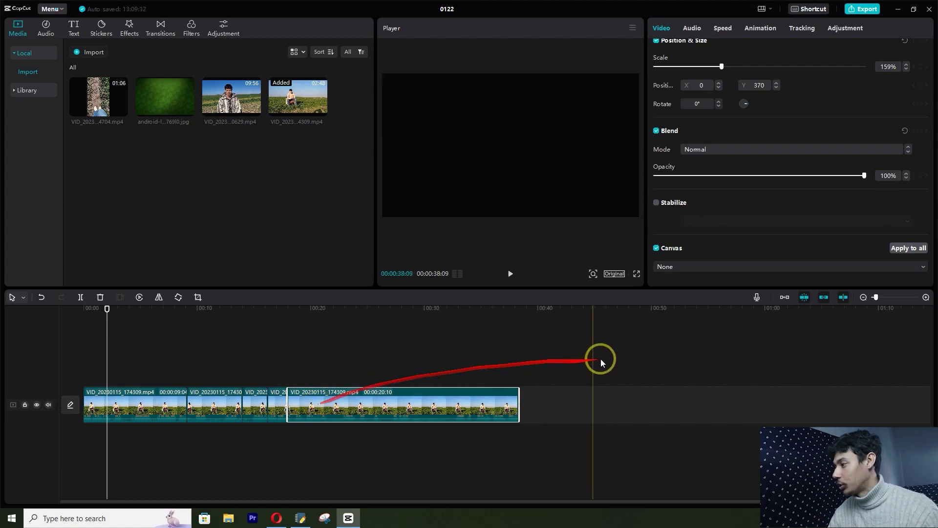
left_click(757, 298)
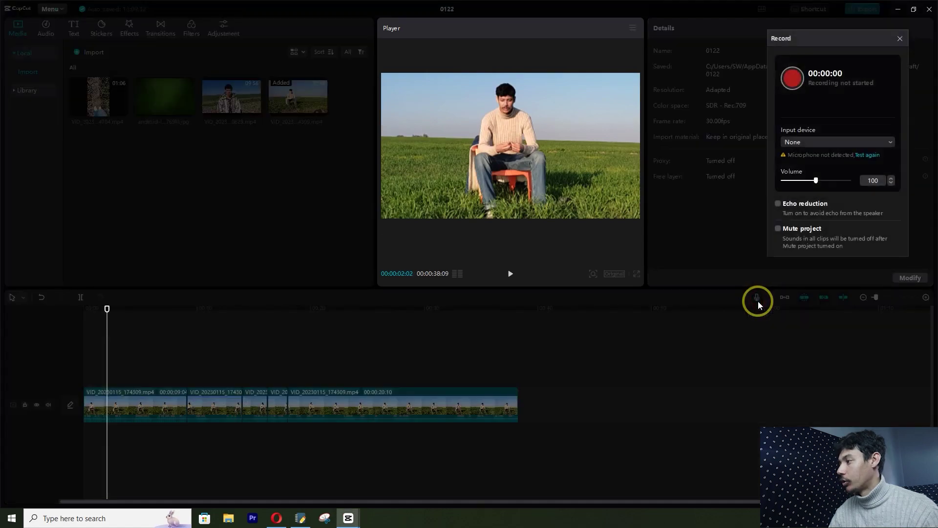
left_click_drag(820, 39, 788, 43)
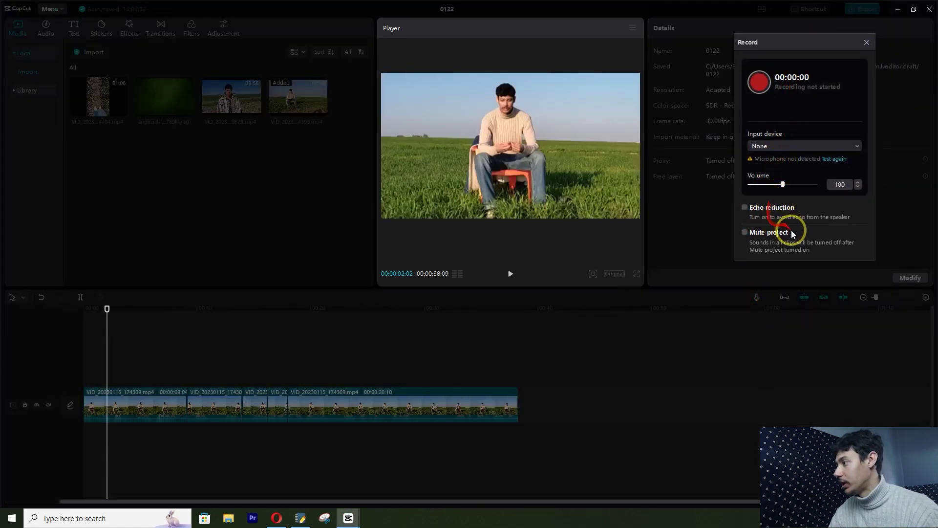
left_click(785, 184)
left_click_drag(785, 185, 784, 186)
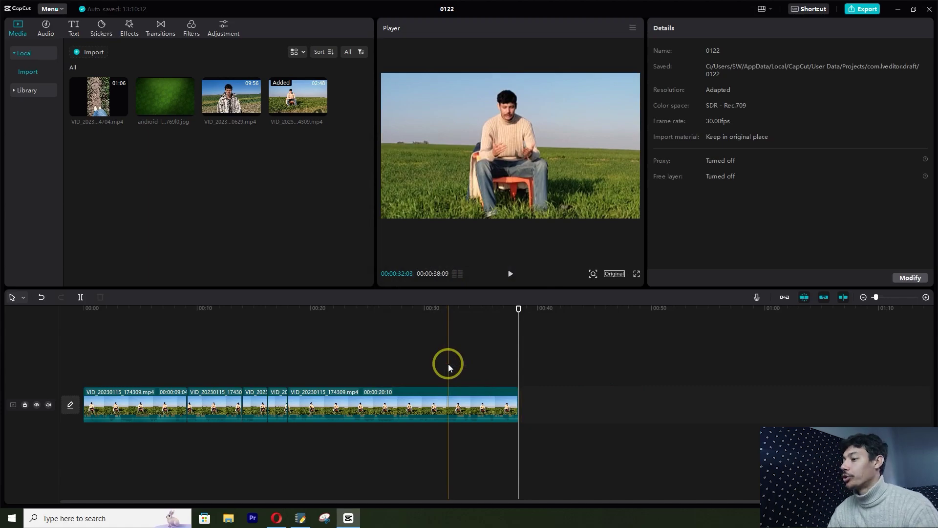
- Place the playhead at 00:00:31:10 over the last segment and clear the clip selection
left_click(435, 396)
left_click_drag(447, 308, 439, 311)
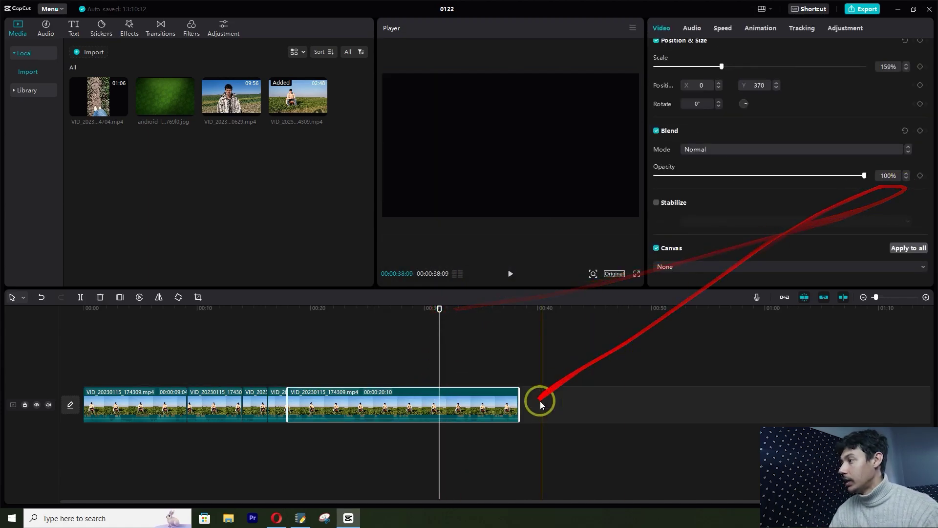
left_click(540, 394)
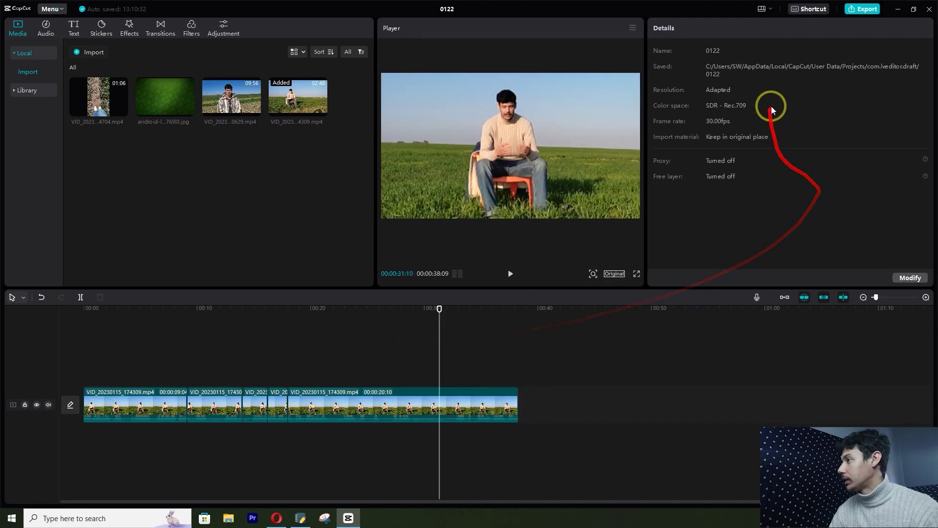
- Check the performance and detail options in the project settings, set a customized resolution of 1920 x 1080, and save
left_click(910, 278)
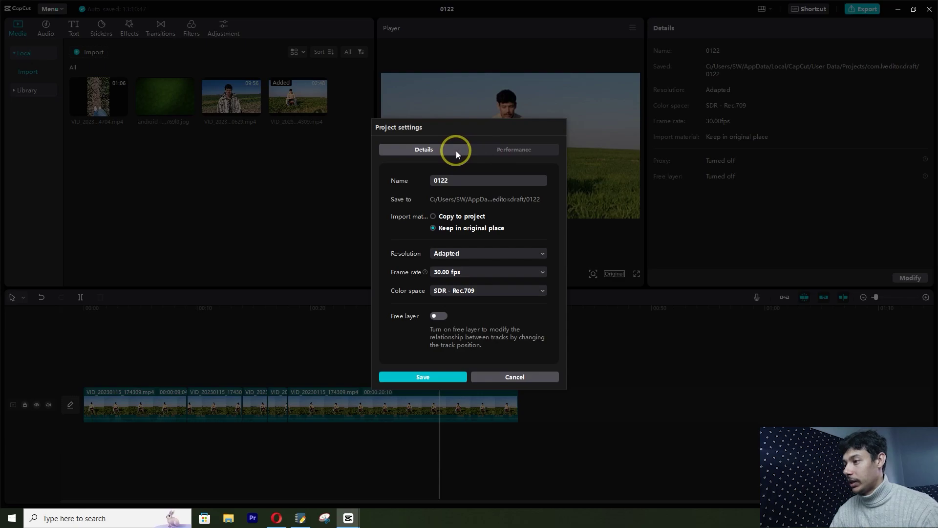
left_click(511, 151)
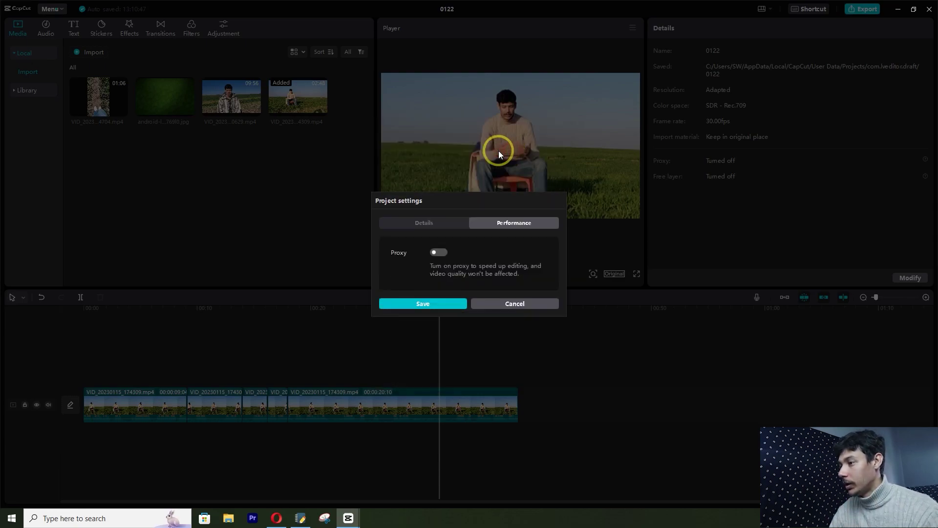
left_click(422, 228)
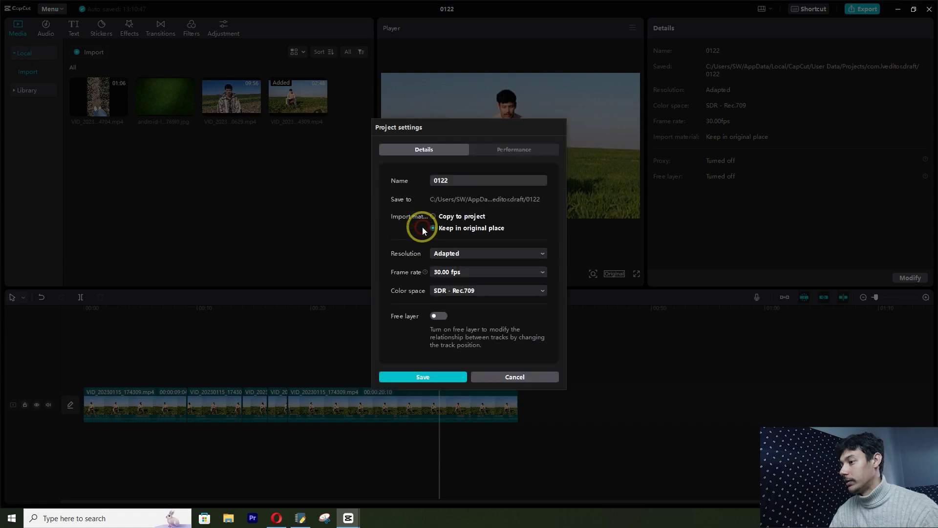
left_click(449, 180)
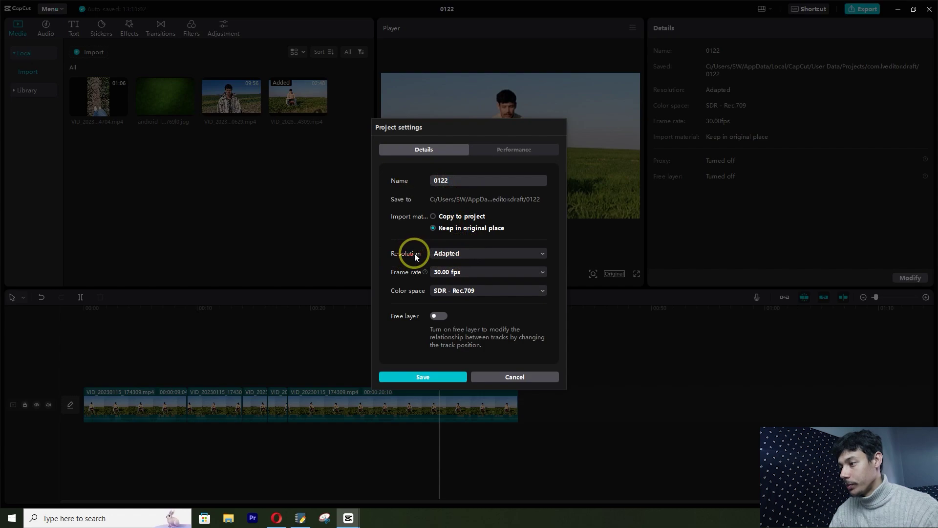
left_click(508, 254)
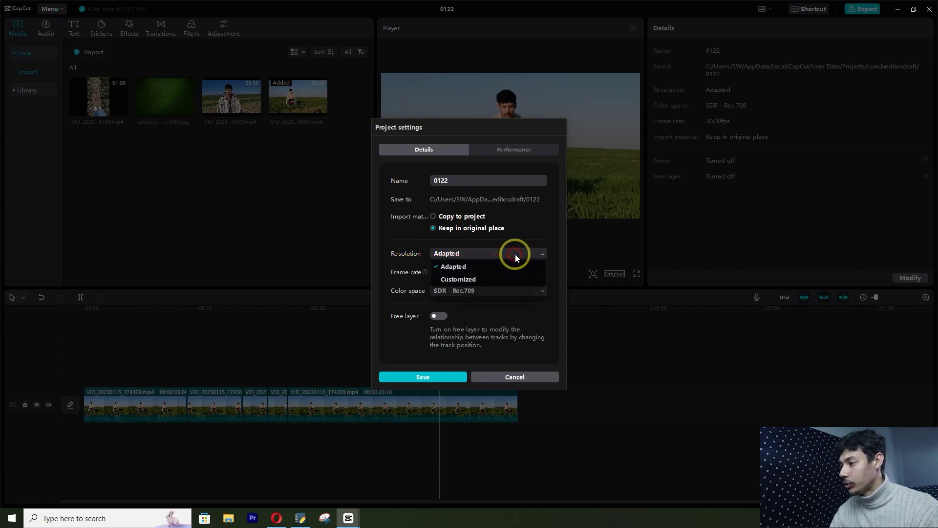
left_click(464, 278)
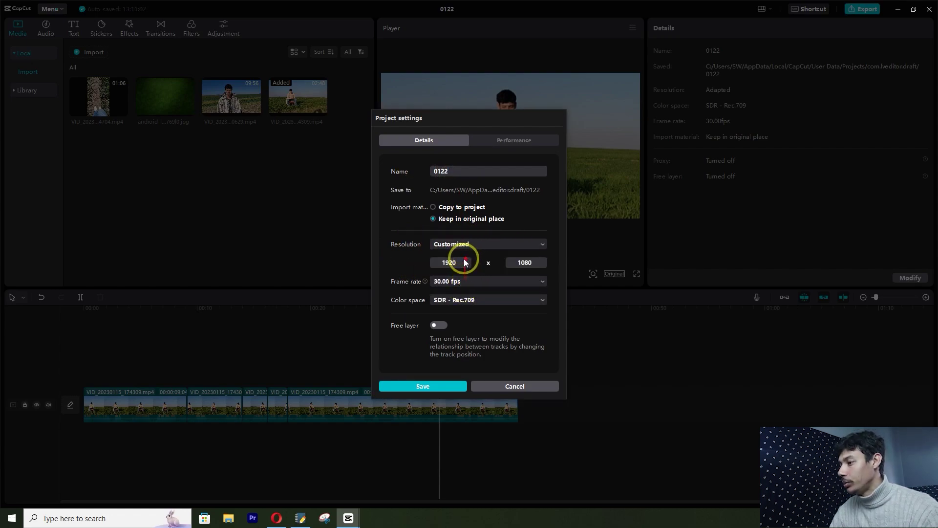
left_click(457, 263)
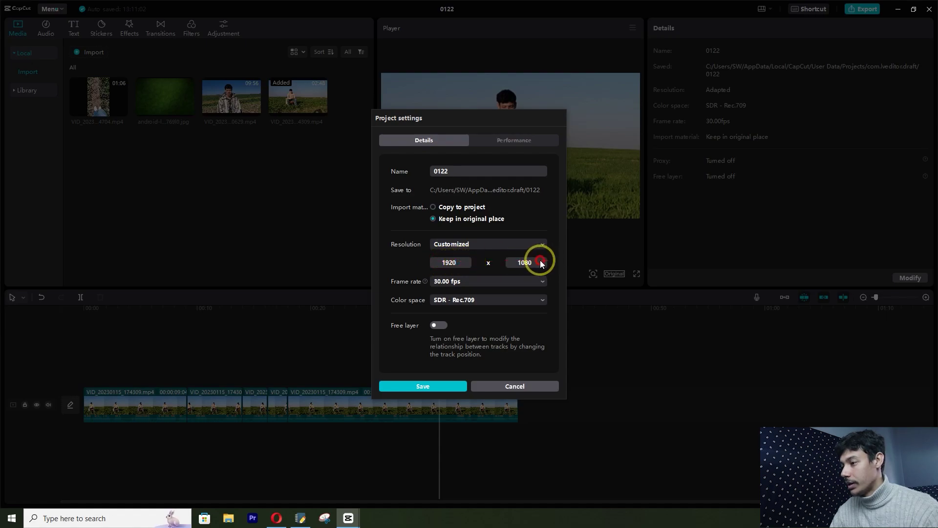
left_click(536, 283)
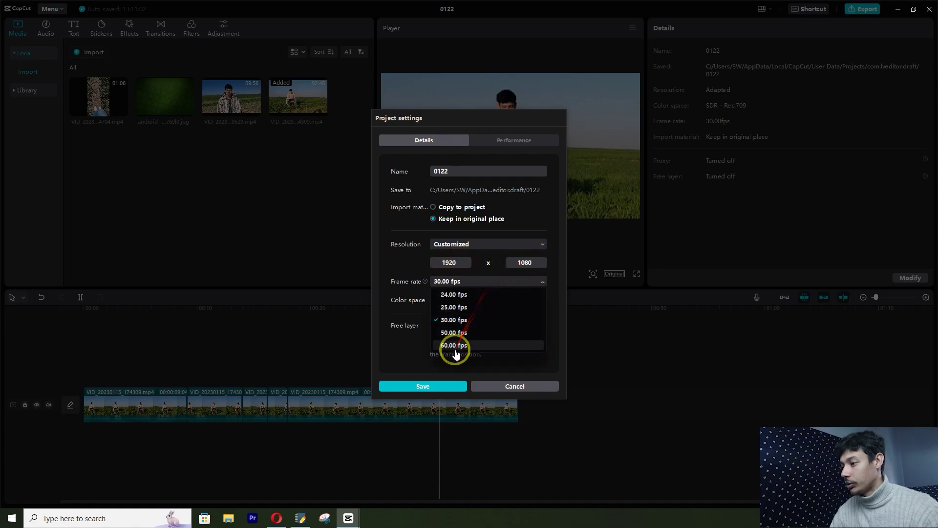
left_click(412, 262)
left_click(418, 387)
- Select the last clip segment and place the playhead at 00:00:29:14
left_click(628, 394)
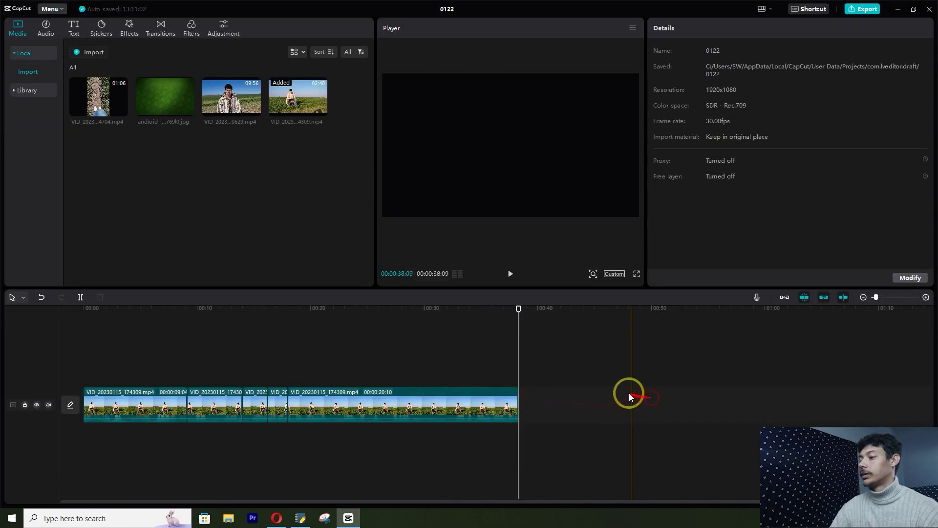
left_click(459, 405)
left_click(419, 308)
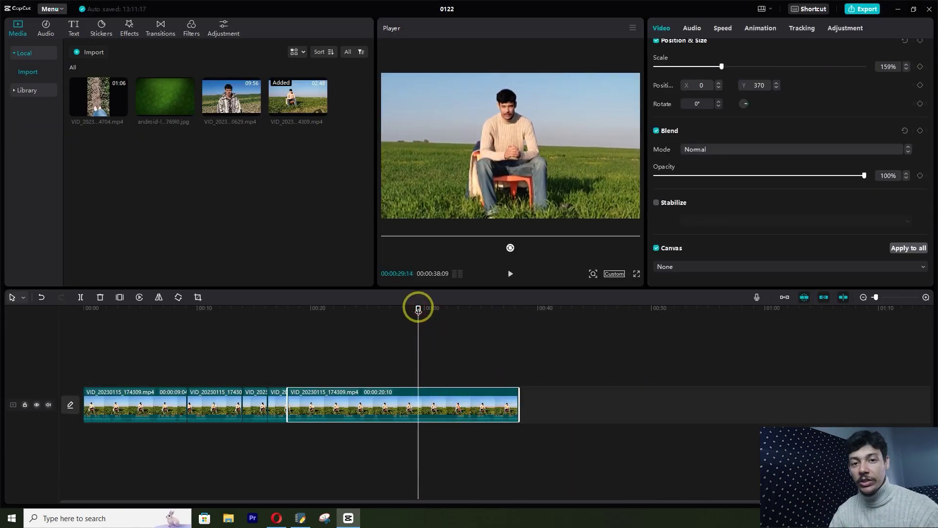
- Open the export settings and browse the destination folders, cancelling without choosing another one
left_click(862, 9)
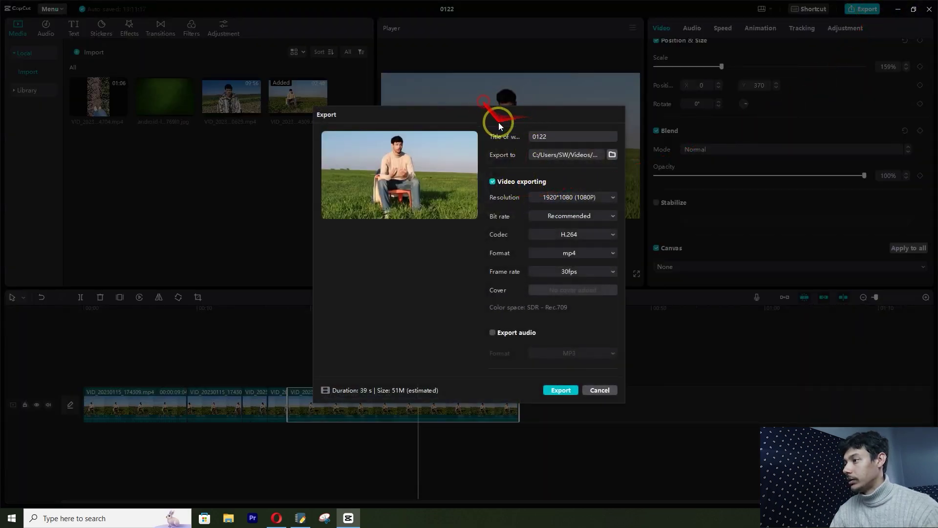
left_click(549, 137)
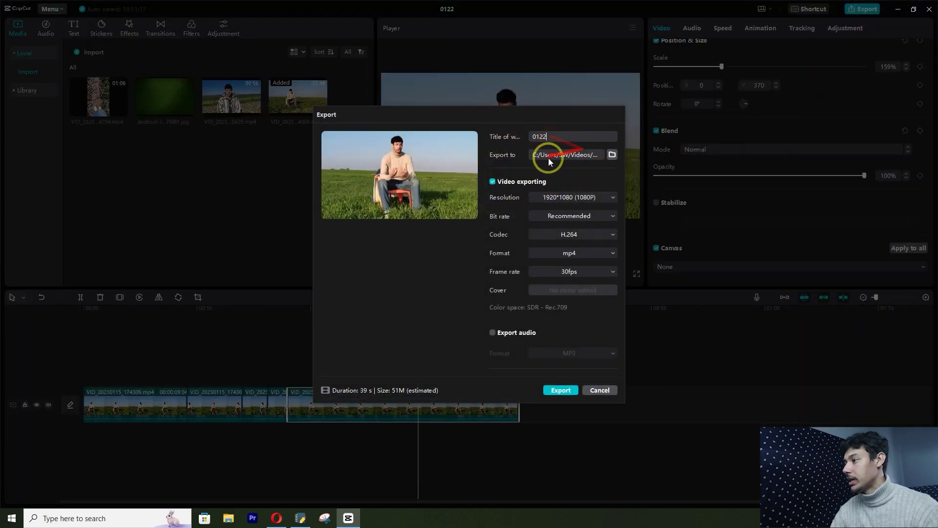
left_click(612, 154)
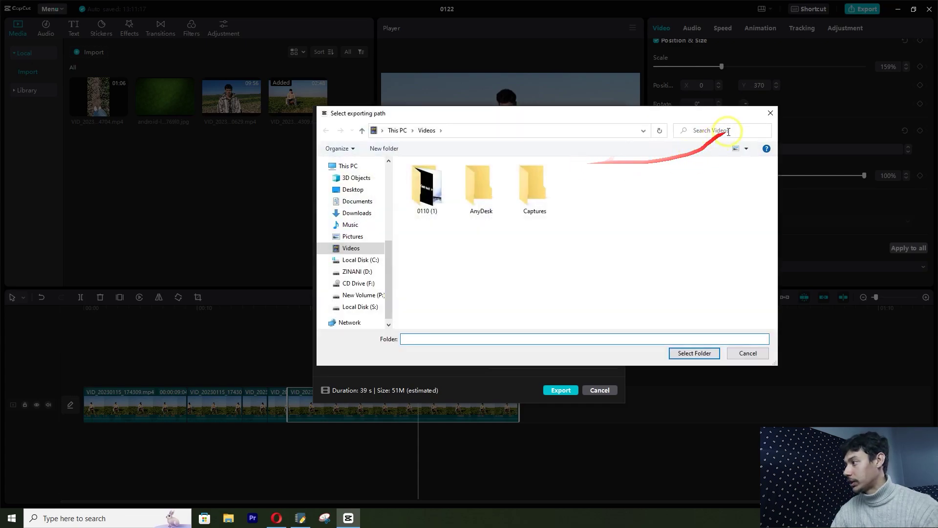
left_click(767, 116)
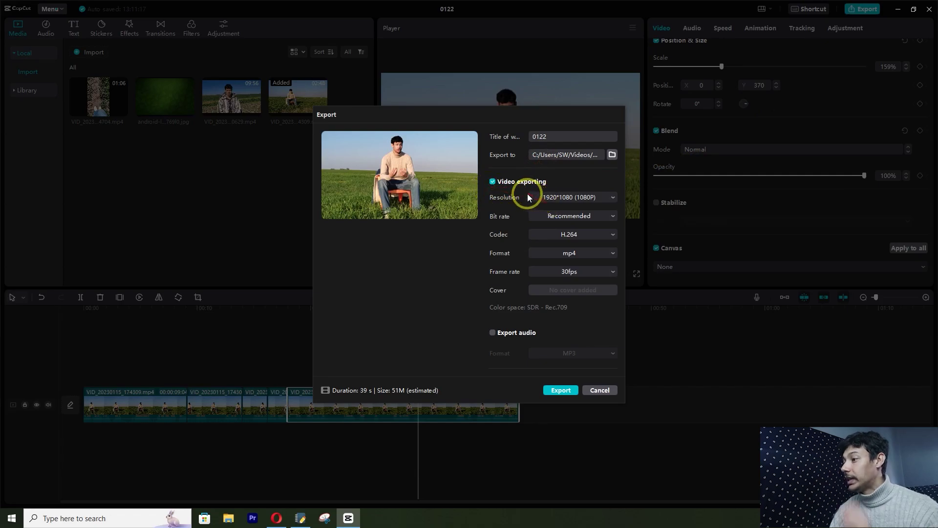
- Review the export resolution and codec choices, keeping 1920*1080 (1080P) and H.264
left_click(581, 197)
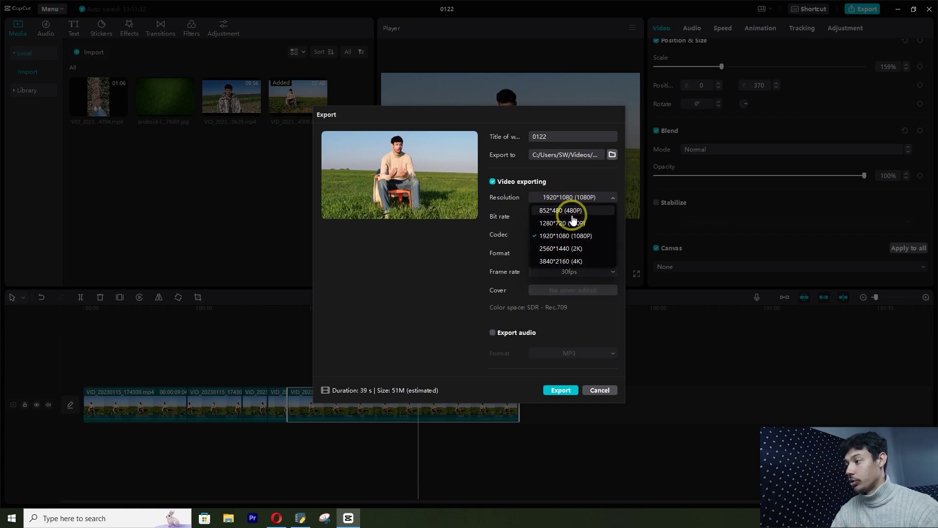
left_click(567, 185)
left_click(552, 246)
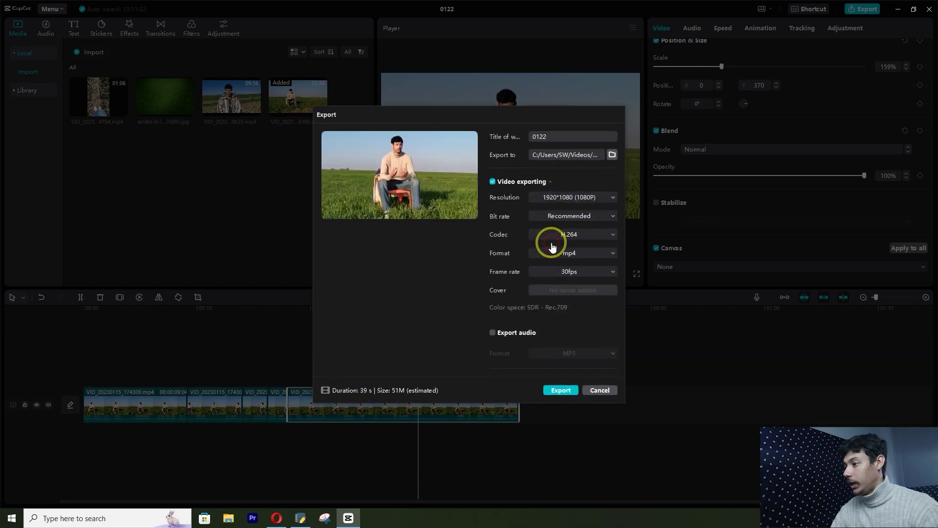
left_click(585, 238)
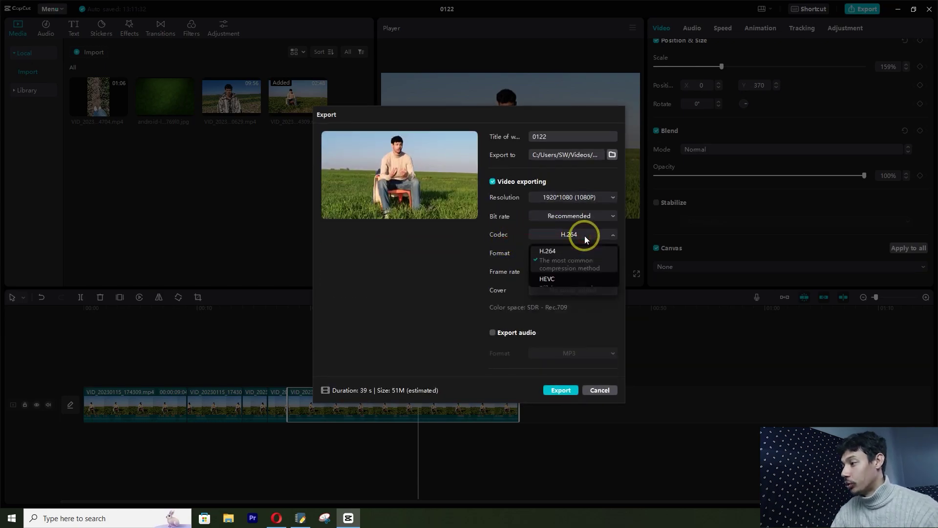
scroll(570, 279, "down", 1)
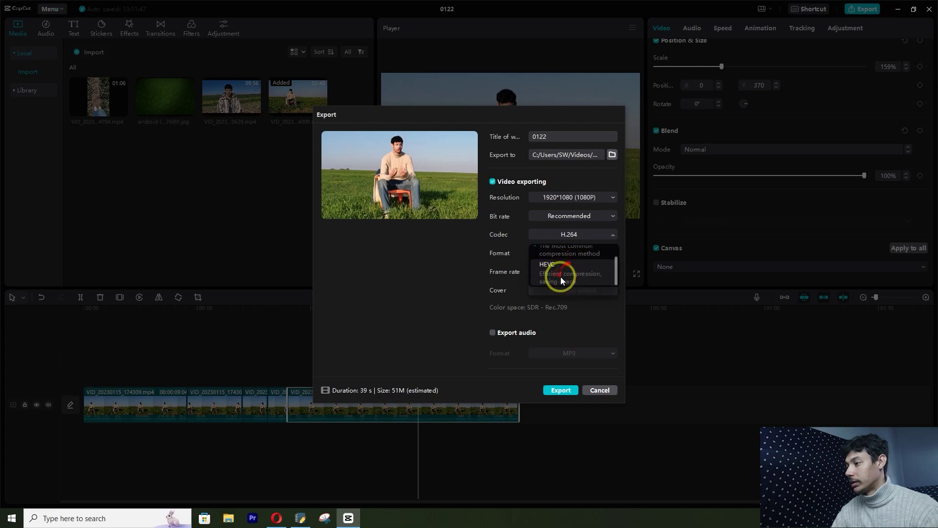
scroll(560, 272, "up", 1)
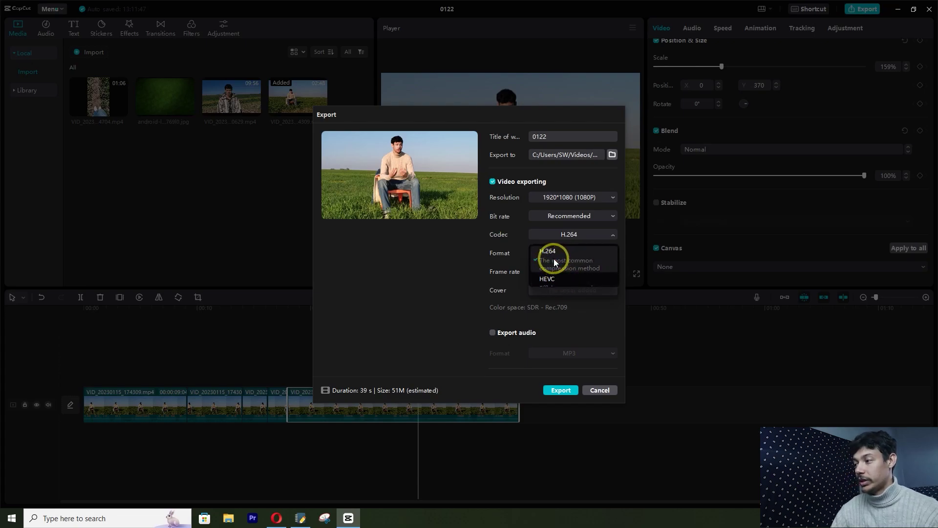
left_click(563, 260)
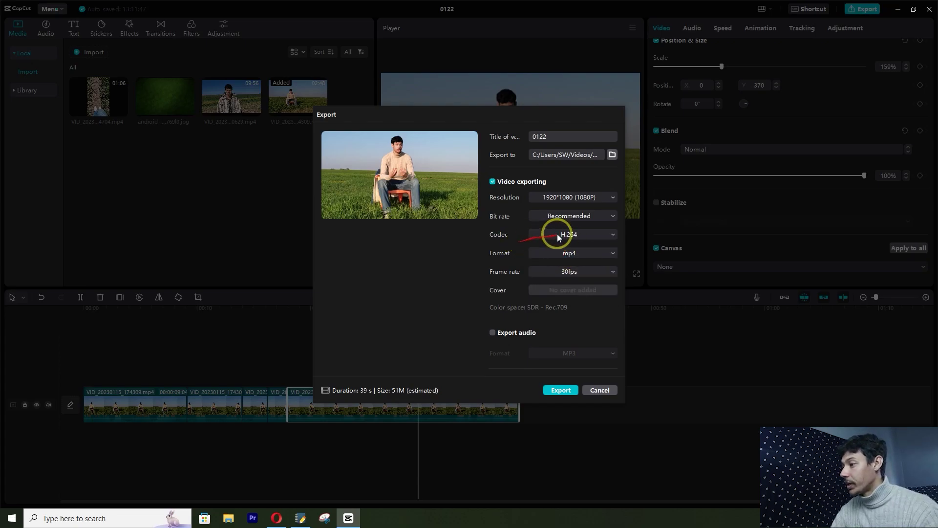
- Review the bit rate, format and frame rate choices, and export the video as mp4 at 30fps with the recommended bit rate
left_click(569, 217)
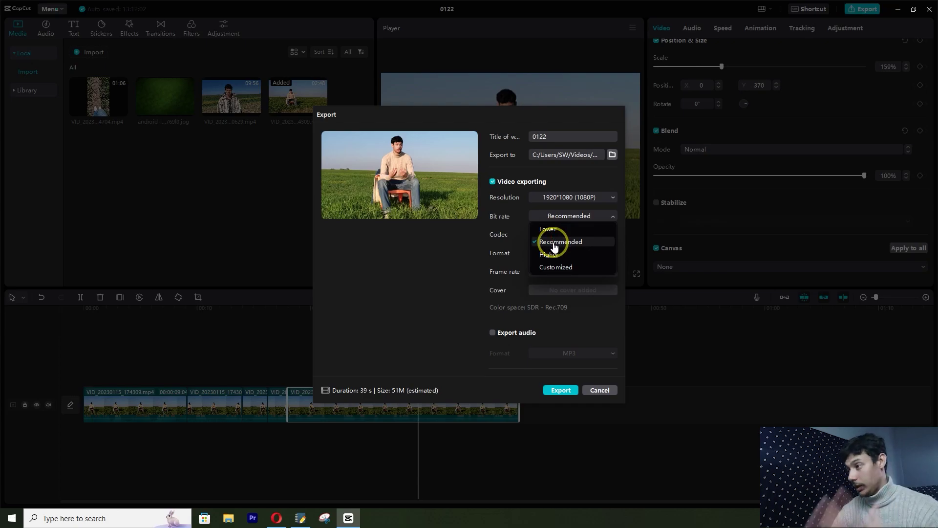
left_click(509, 239)
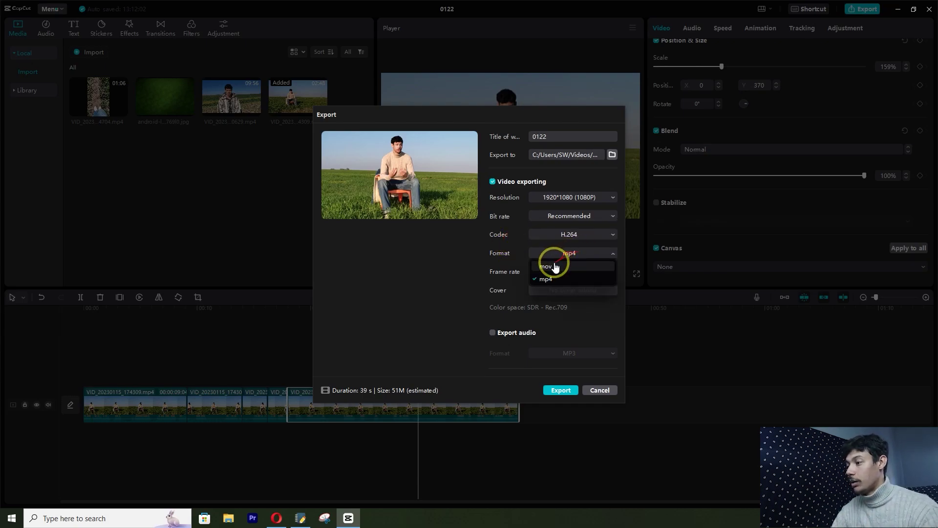
left_click(508, 250)
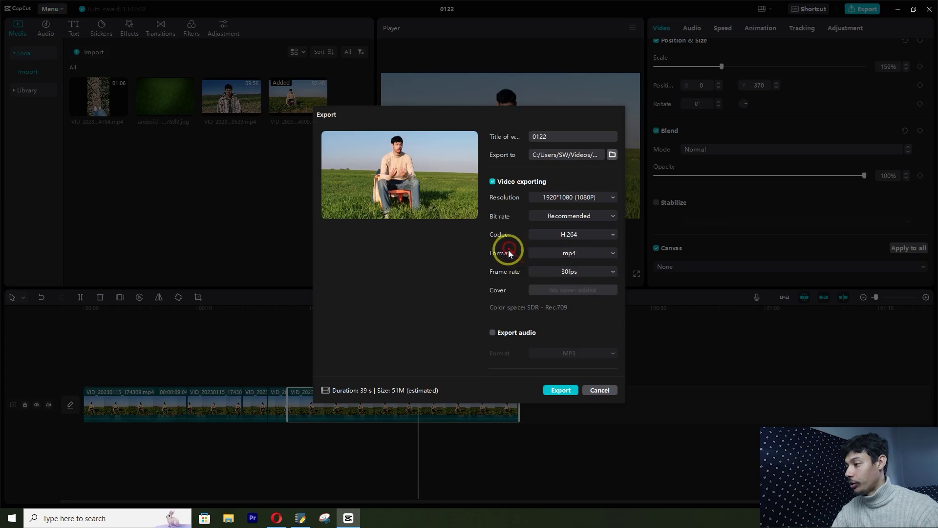
left_click(589, 273)
left_click(511, 288)
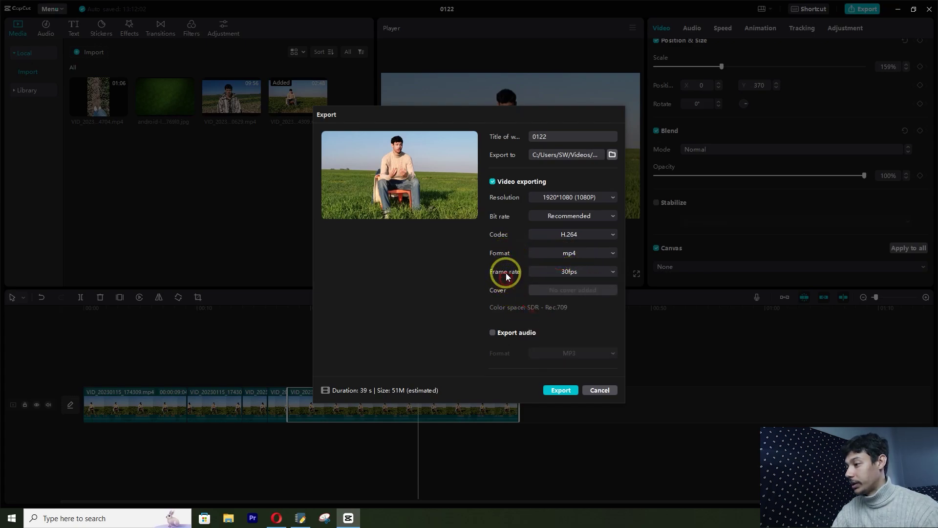
left_click(557, 390)
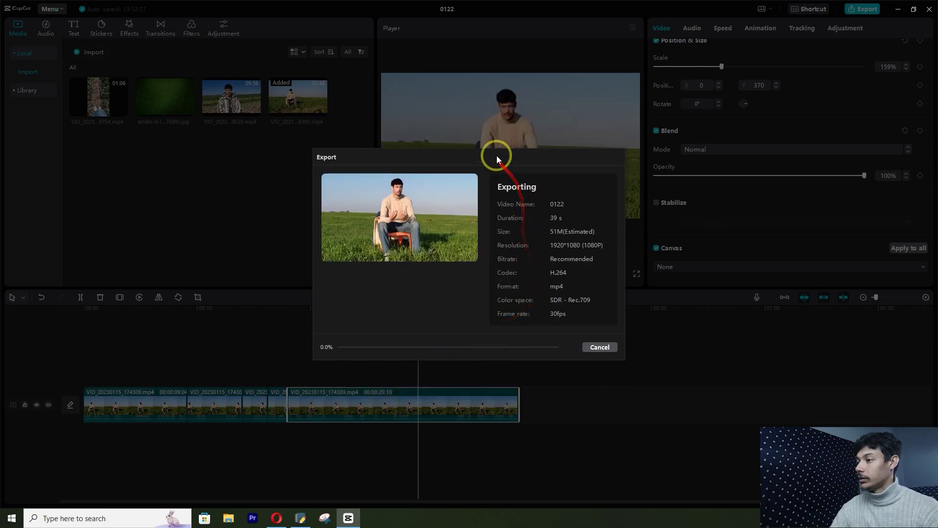